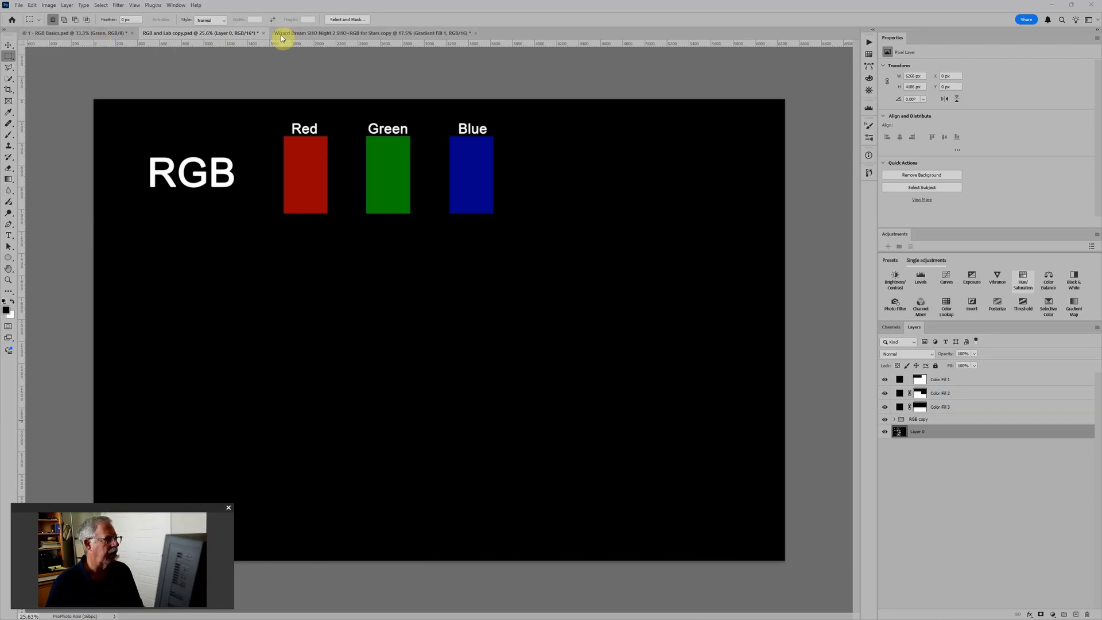
# In RGB Basics.psd, compare the Blue, Green and Red grayscale layers by toggling the upper layers' visibility.
pyautogui.click(103, 33)
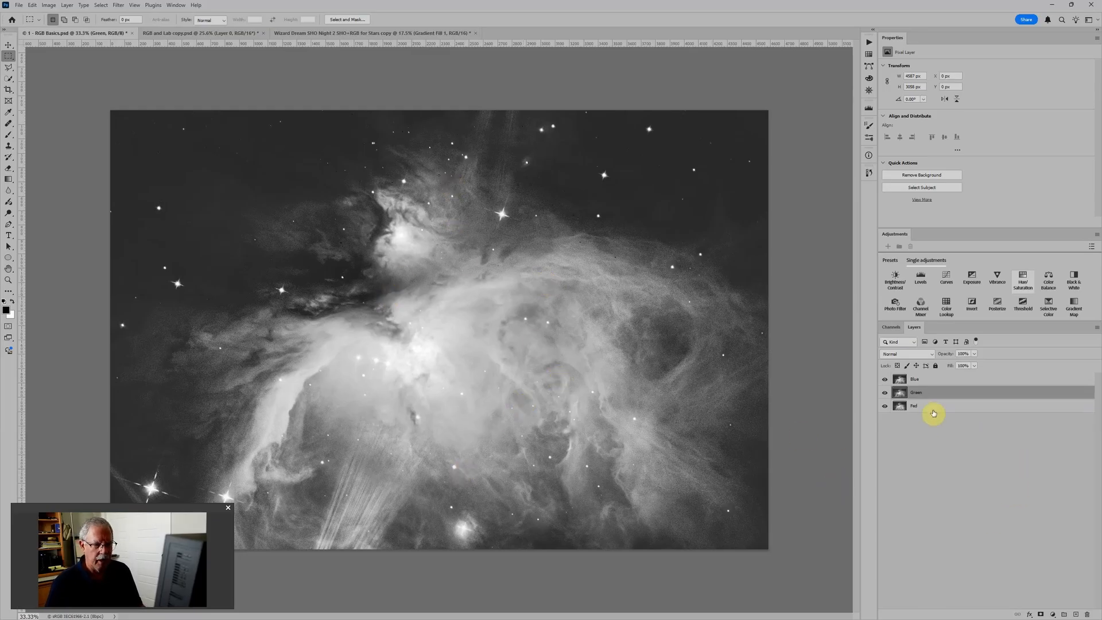
pyautogui.click(933, 408)
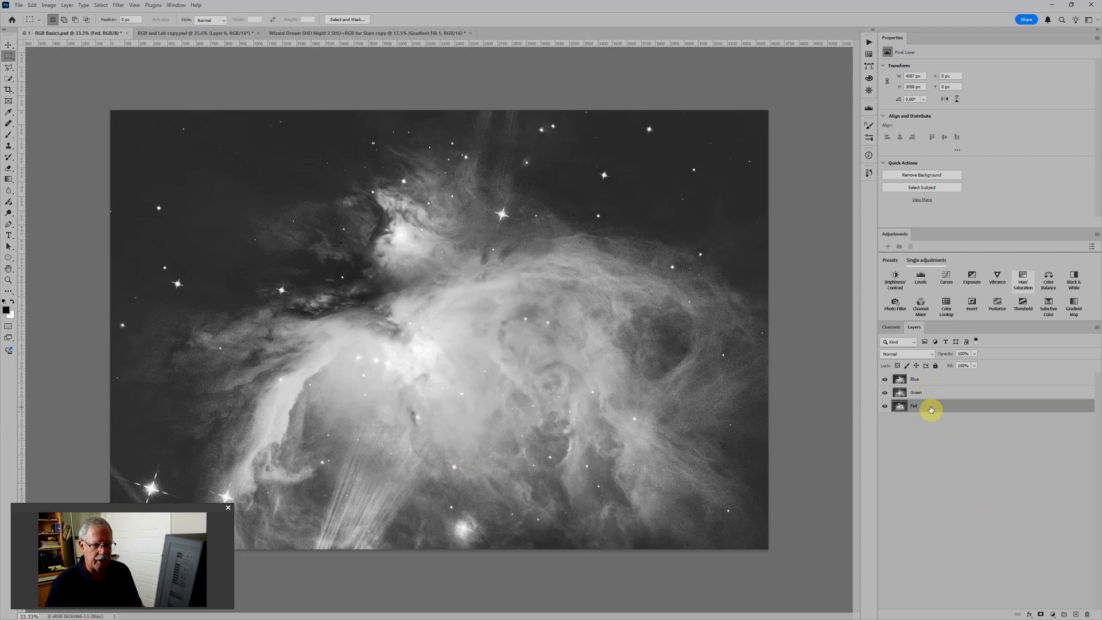
pyautogui.click(928, 384)
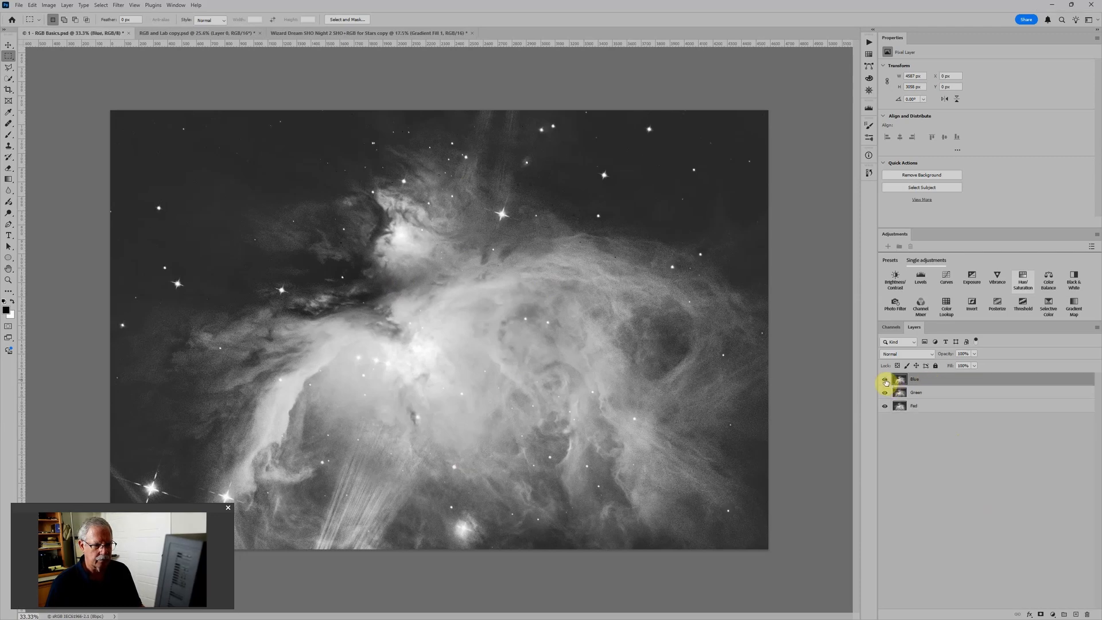
pyautogui.click(886, 380)
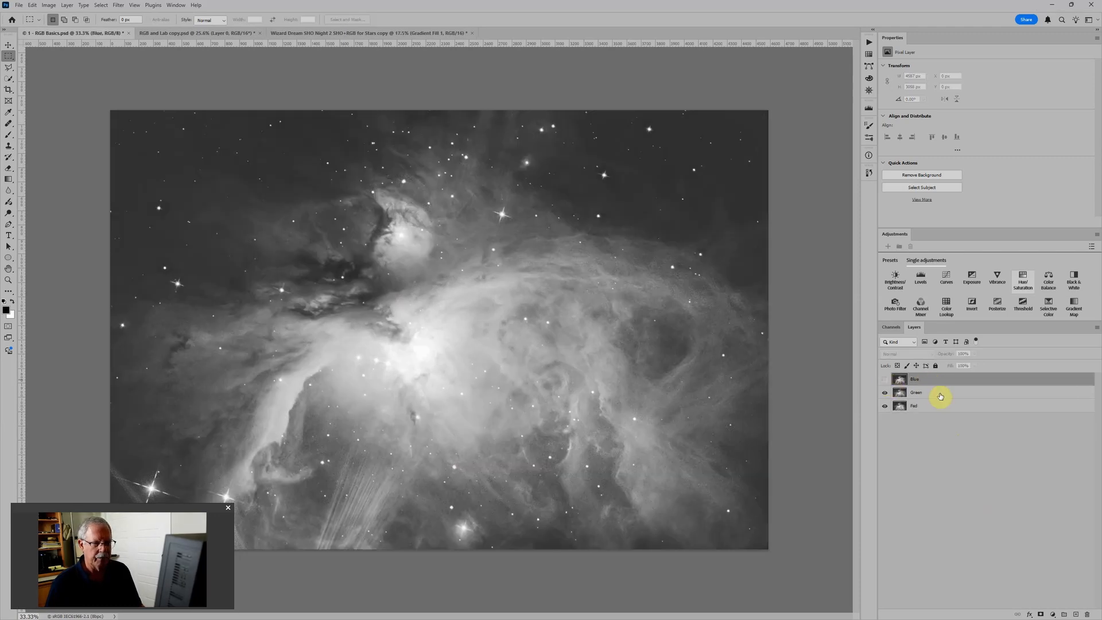
pyautogui.click(886, 394)
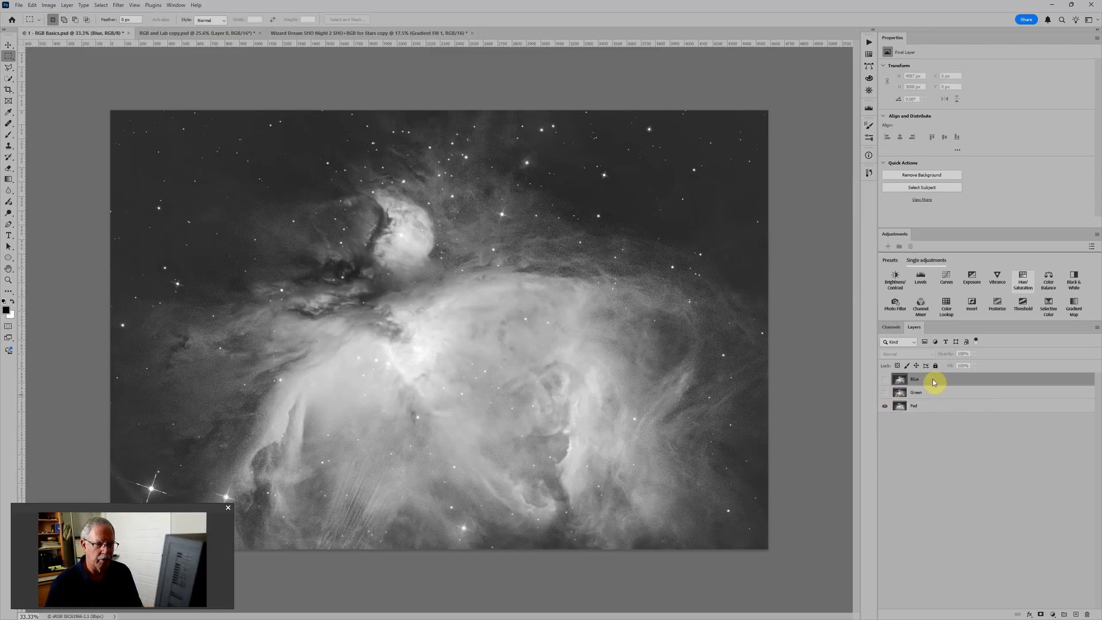
pyautogui.click(886, 394)
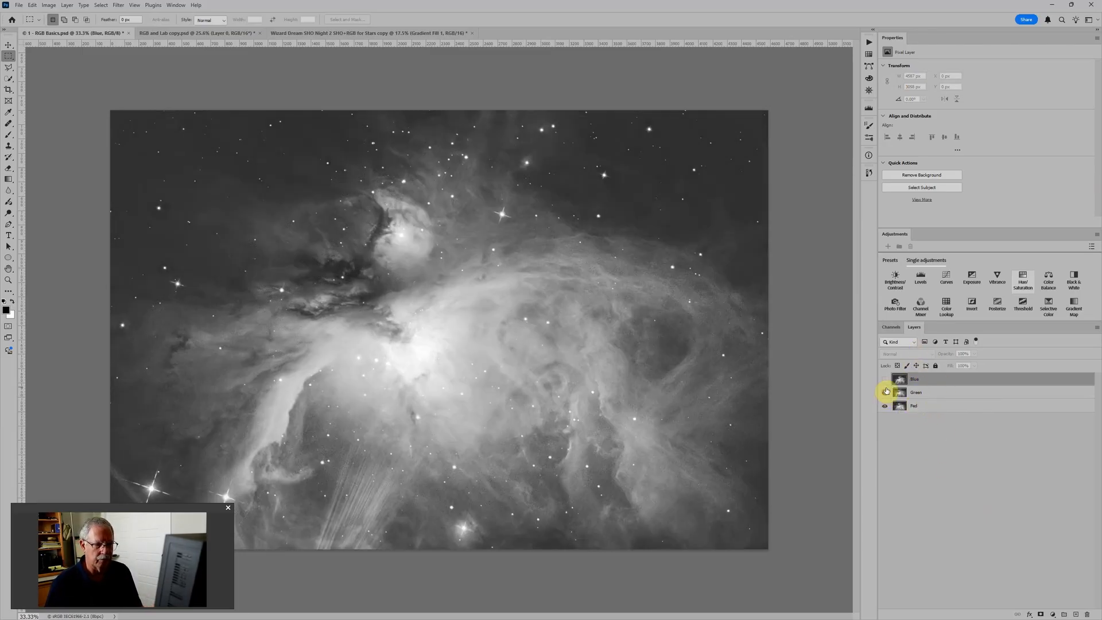
pyautogui.click(887, 383)
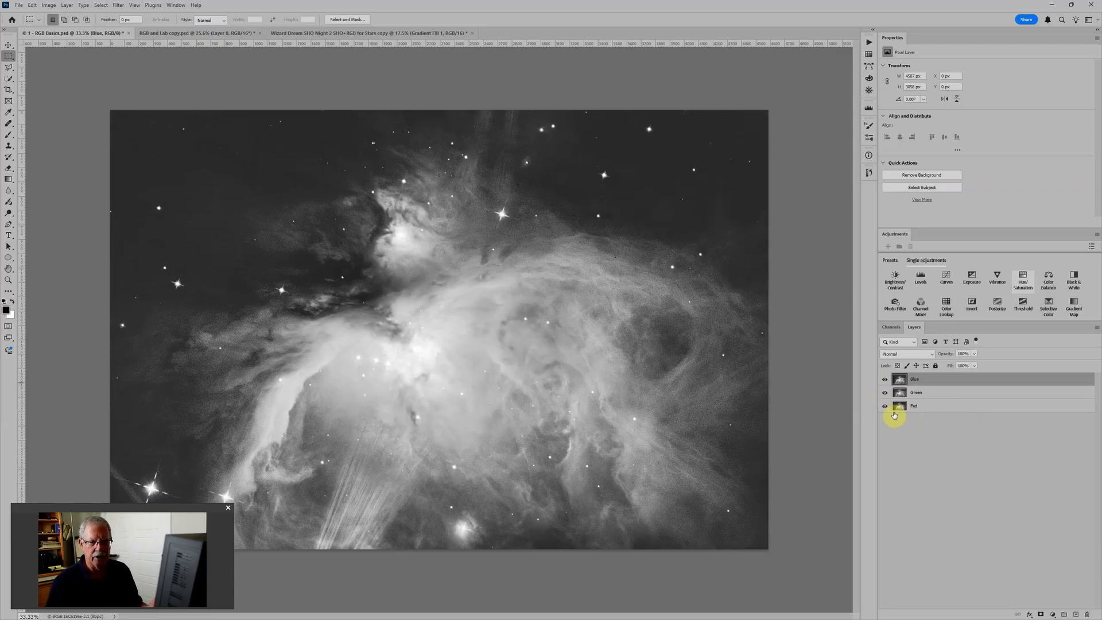
# Hide the Blue and Green layers and make the Red layer active.
pyautogui.click(884, 380)
pyautogui.click(885, 393)
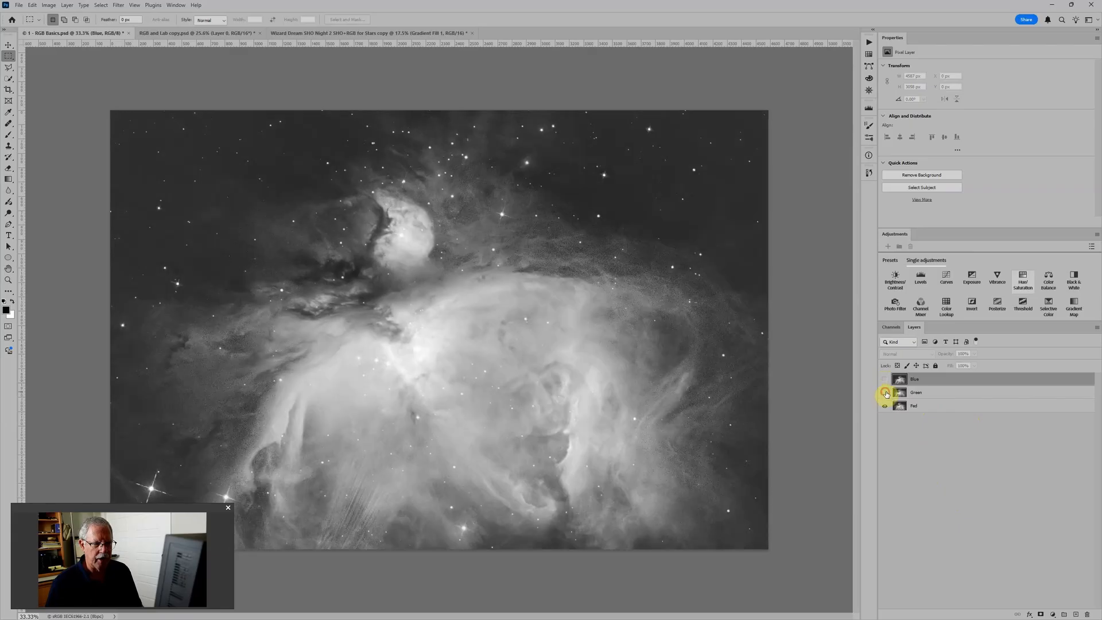
pyautogui.click(933, 408)
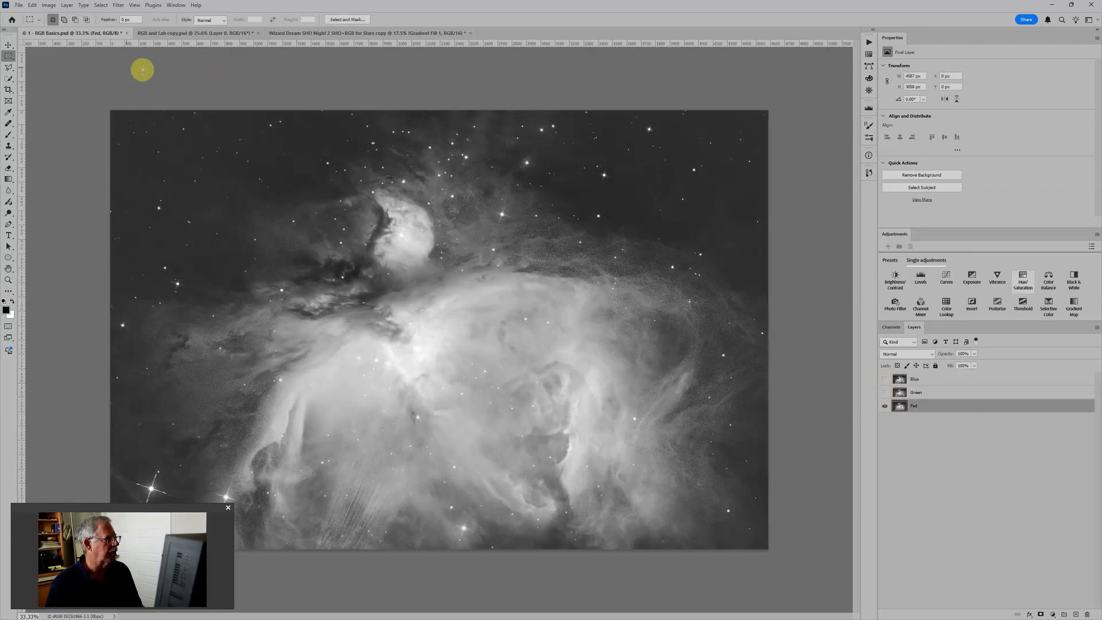
# Check which color mode the document uses, leaving it unchanged and all layers deselected.
pyautogui.click(51, 7)
pyautogui.moveTo(54, 18)
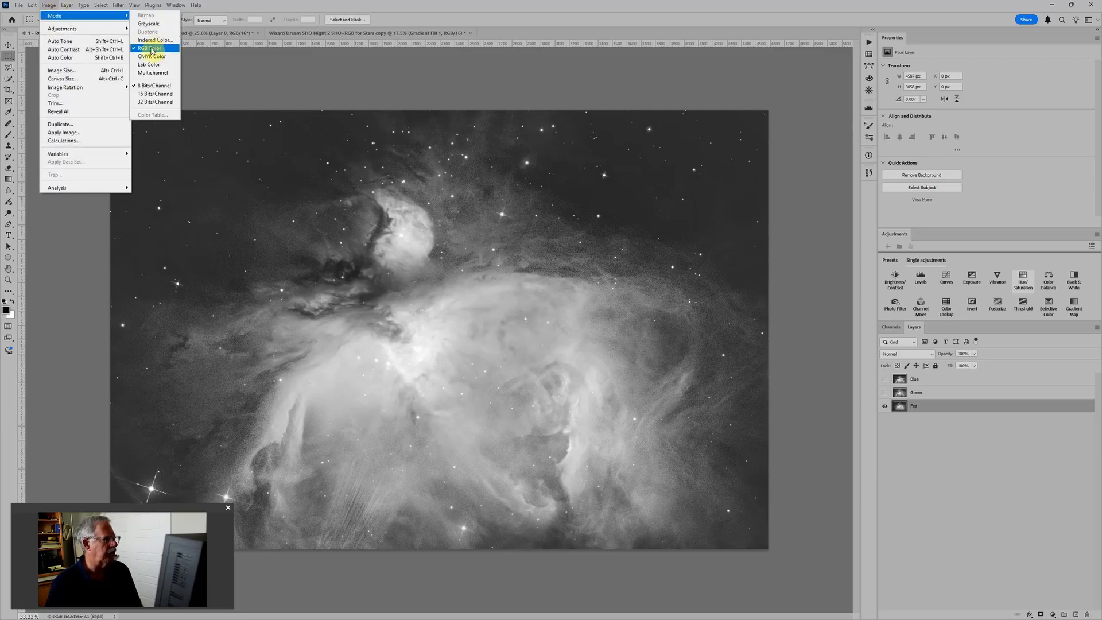
pyautogui.click(903, 468)
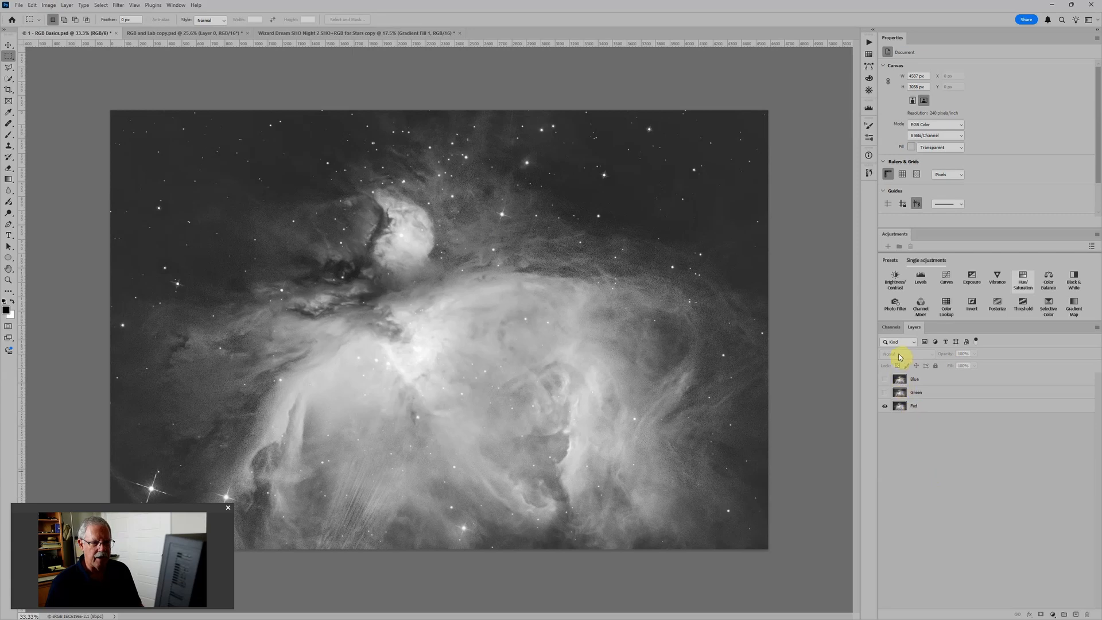
# View the Red, Green and Blue channels one by one, restore the RGB composite and return to the layer list.
pyautogui.click(891, 326)
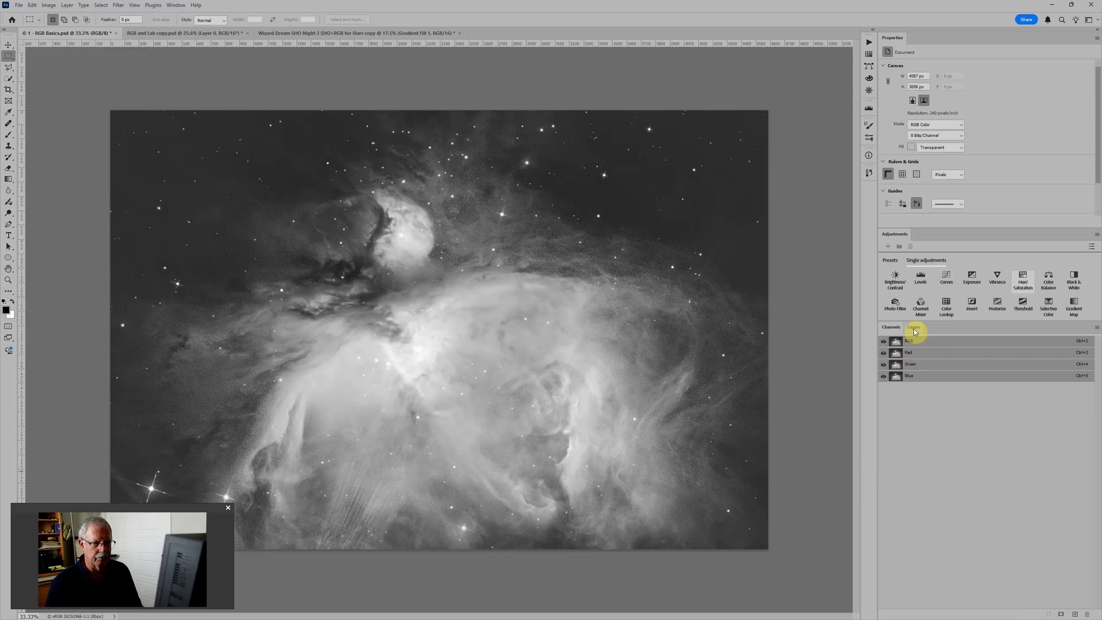
pyautogui.click(896, 354)
pyautogui.click(903, 364)
pyautogui.click(906, 375)
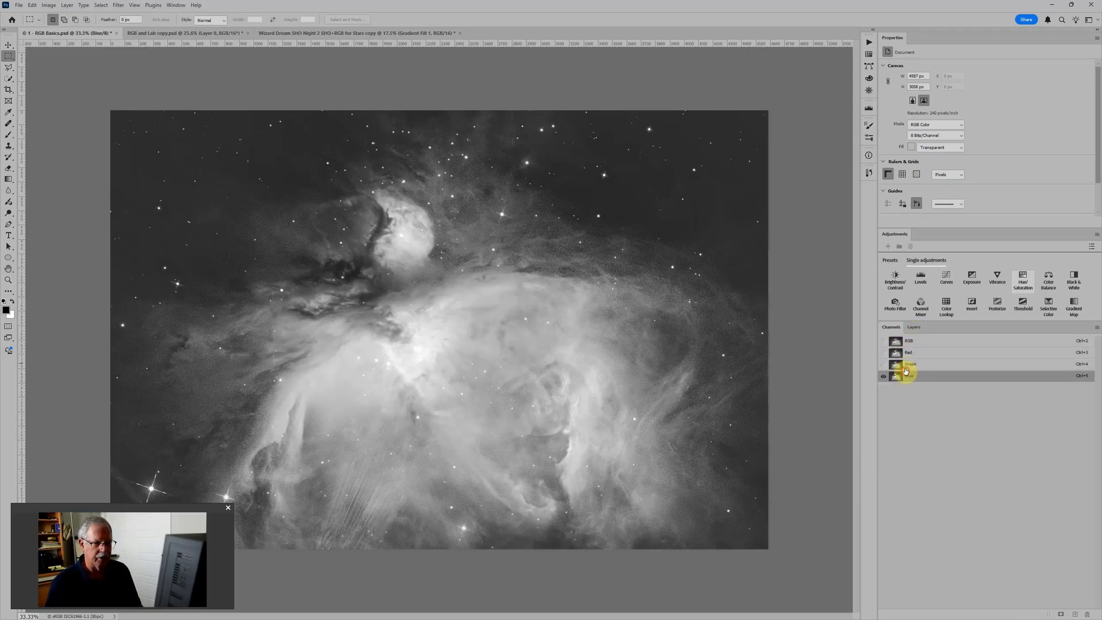
pyautogui.click(899, 342)
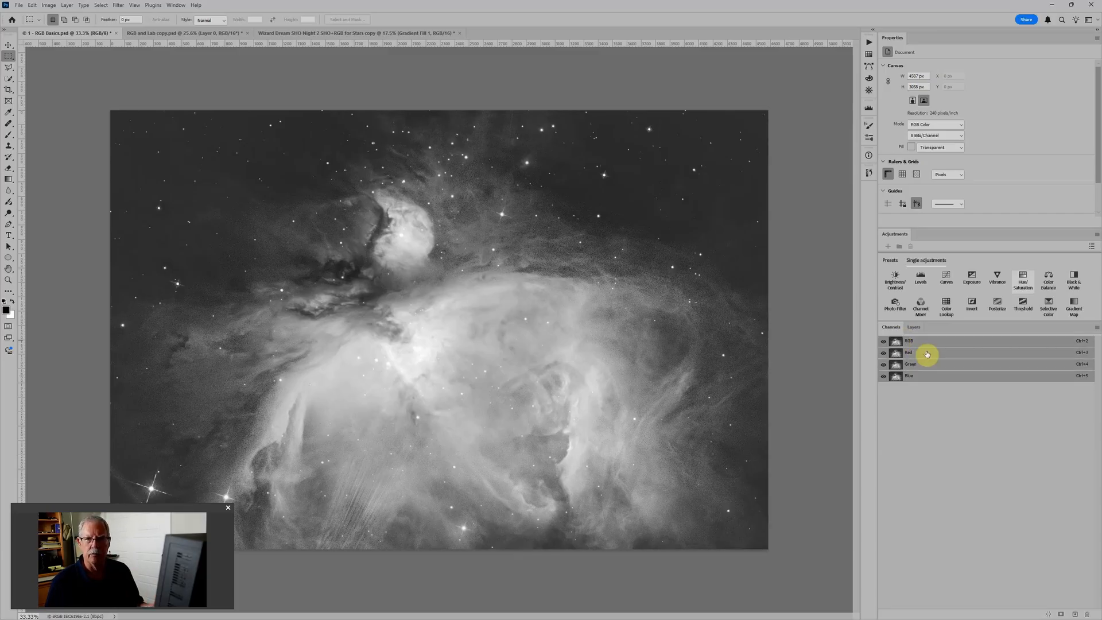
pyautogui.click(915, 329)
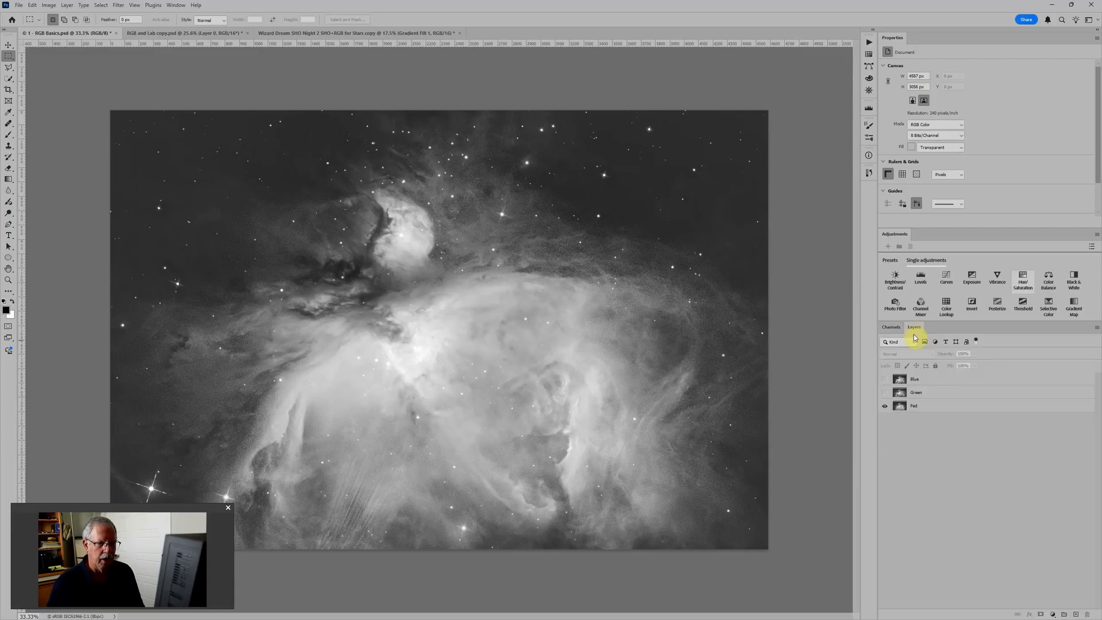
# Restrict the Red layer to the red channel by excluding G and B in its advanced blending options.
pyautogui.click(933, 408)
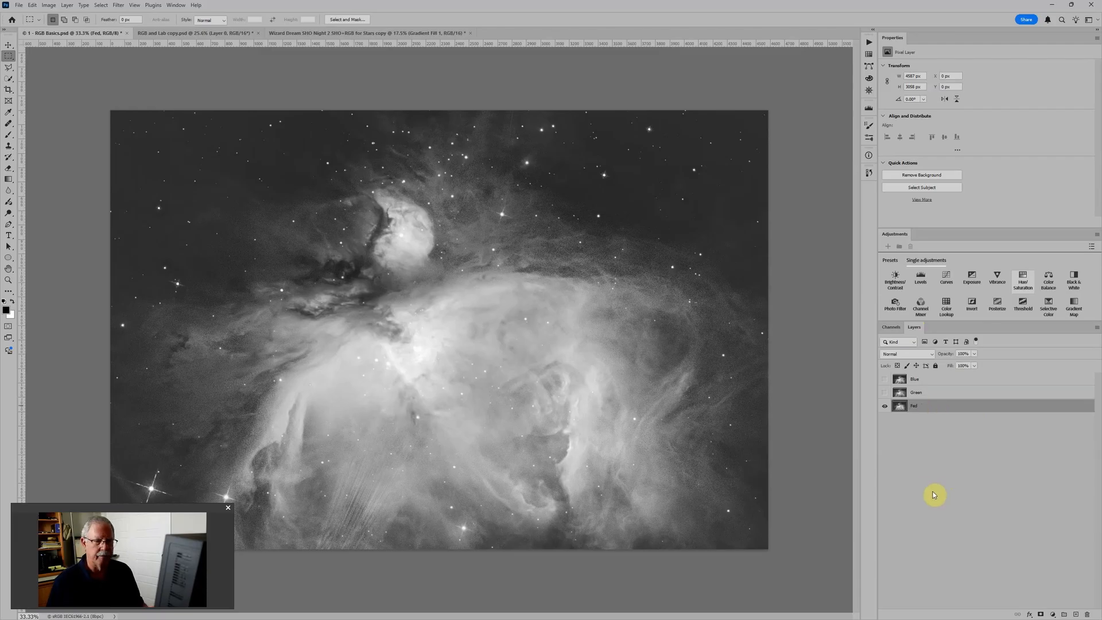
pyautogui.doubleClick(953, 408)
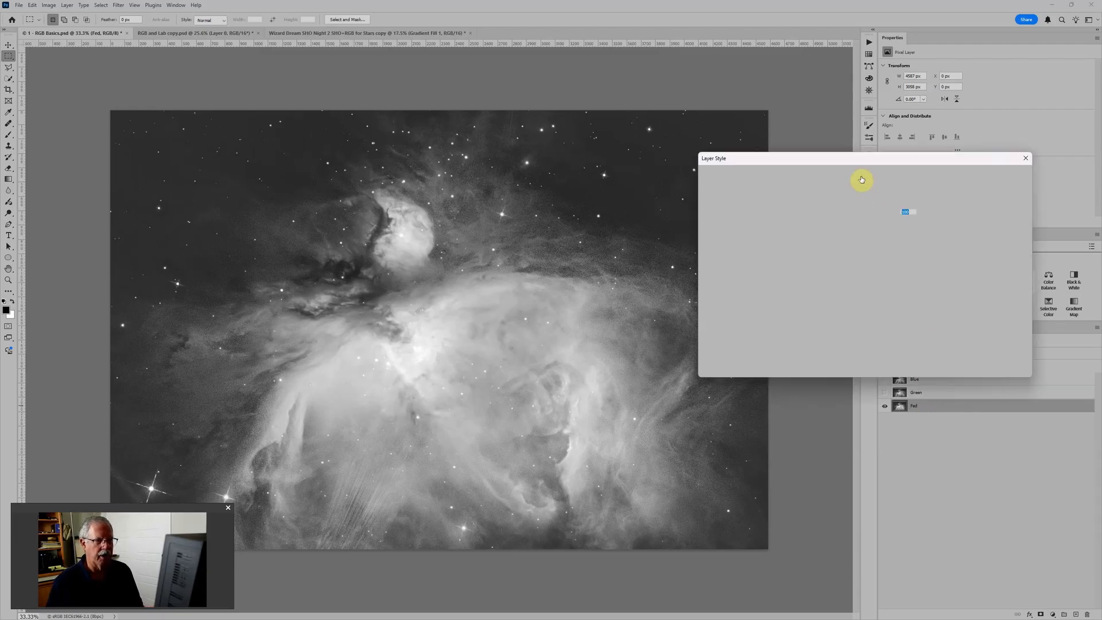
pyautogui.moveTo(851, 163); pyautogui.dragTo(634, 188)
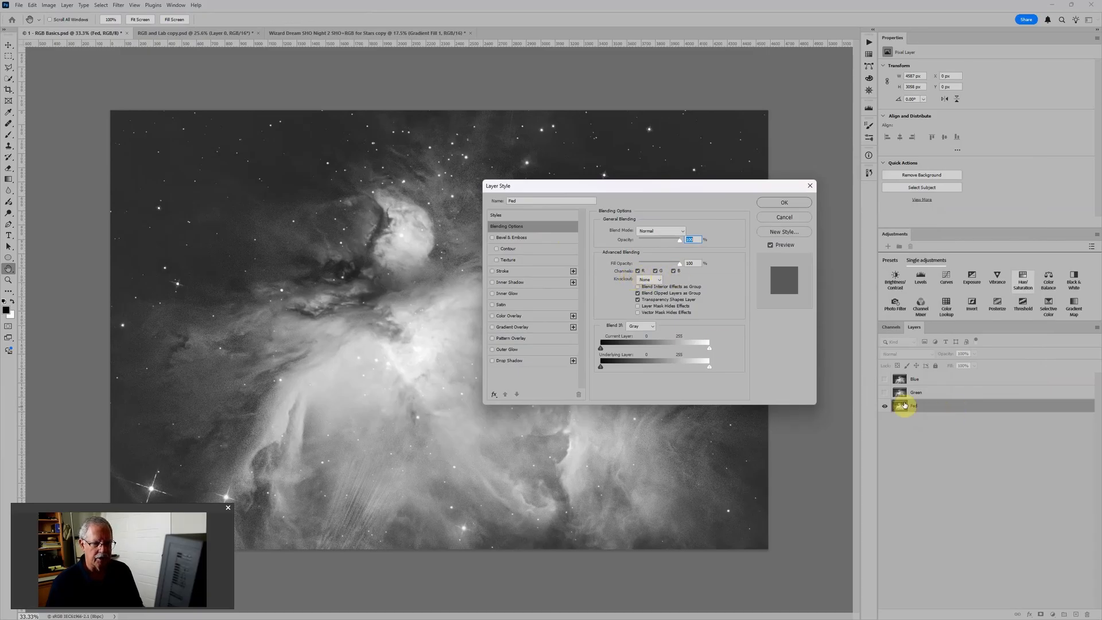
pyautogui.click(657, 271)
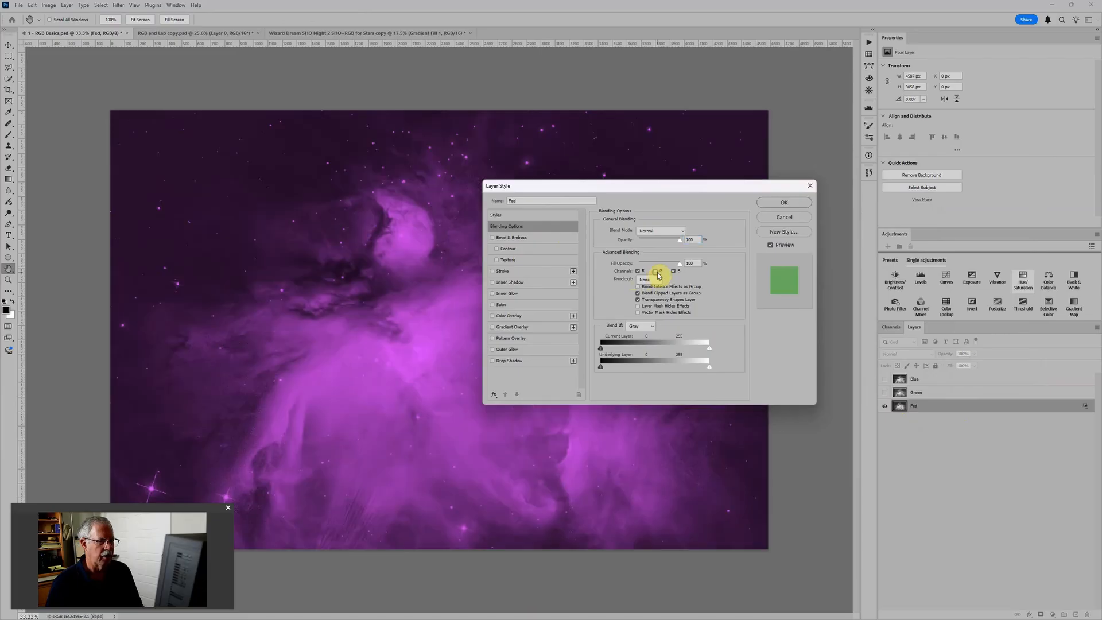
pyautogui.click(673, 272)
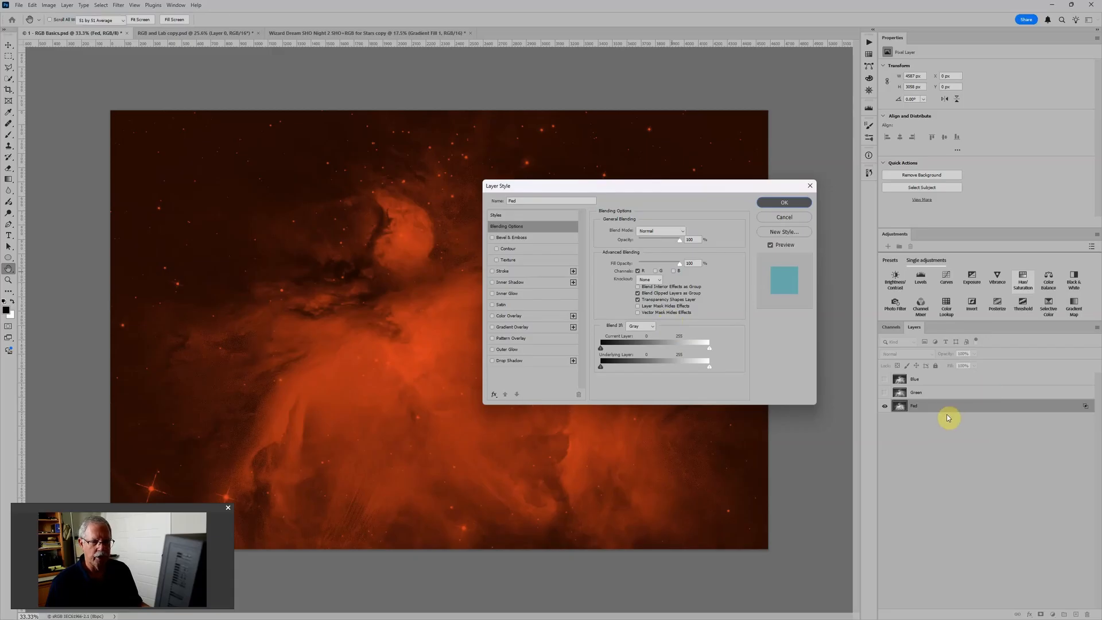
pyautogui.click(785, 203)
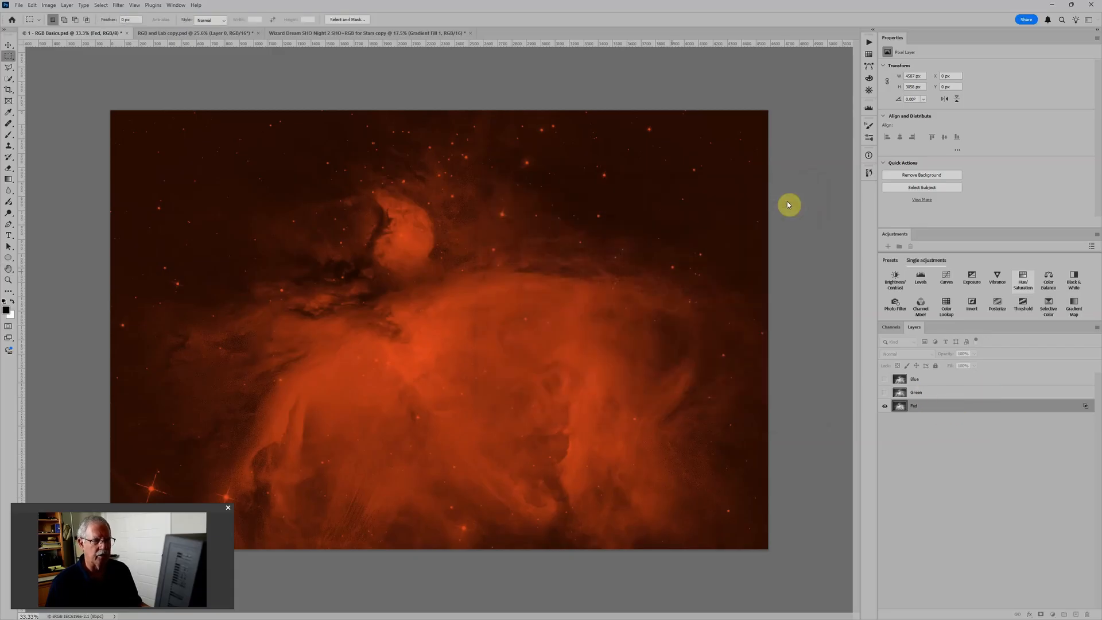
# Show the Green layer and restrict it to the green channel by excluding R and B in its blending options.
pyautogui.click(884, 393)
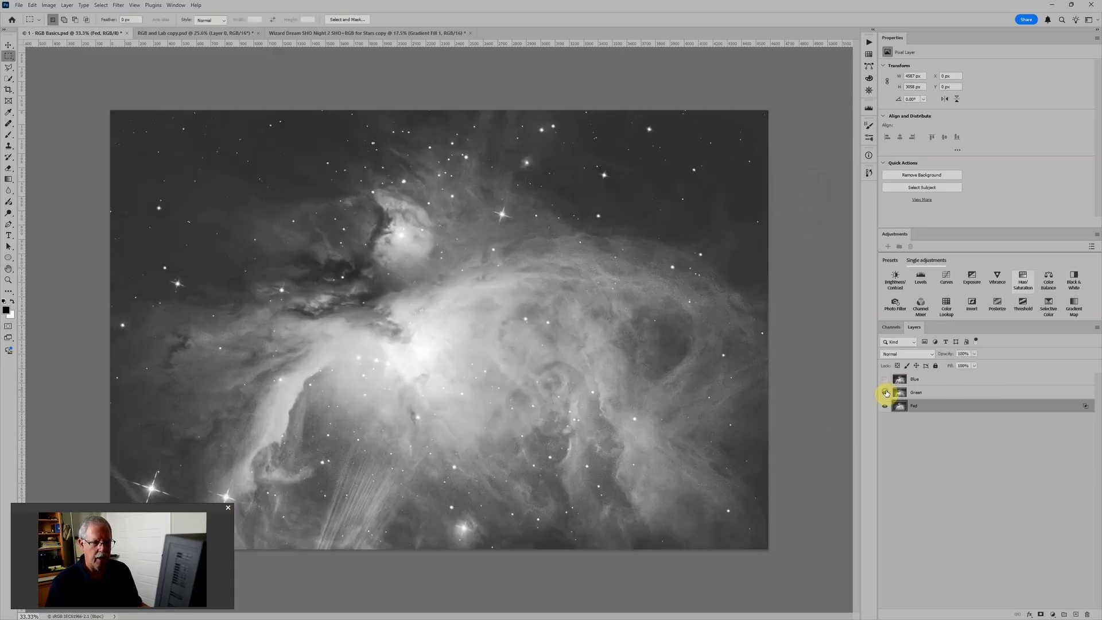
pyautogui.click(935, 396)
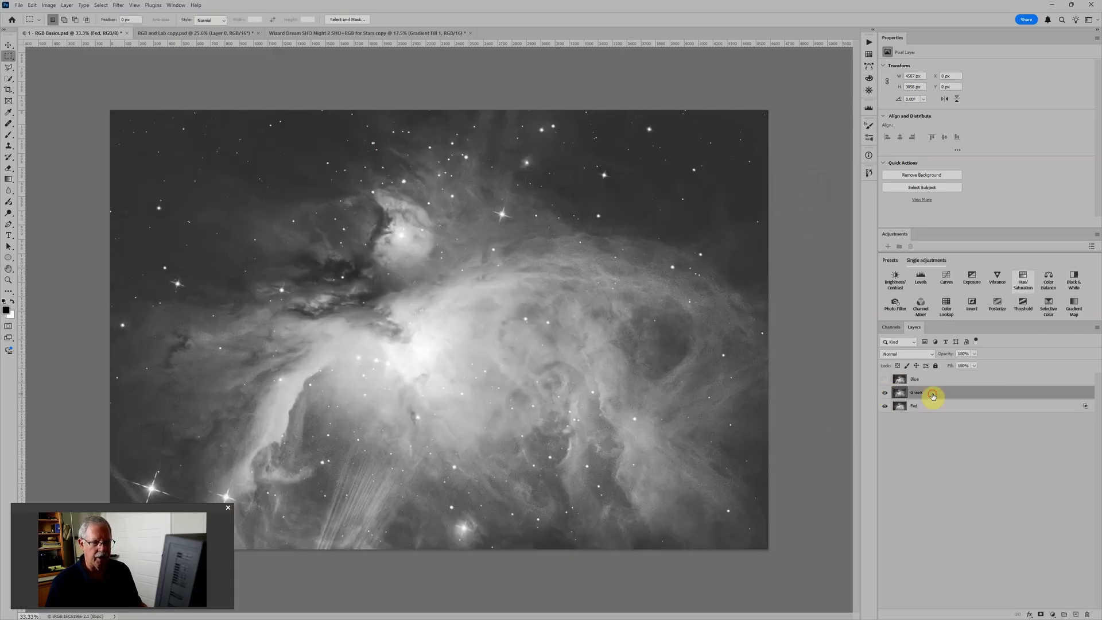
pyautogui.doubleClick(999, 394)
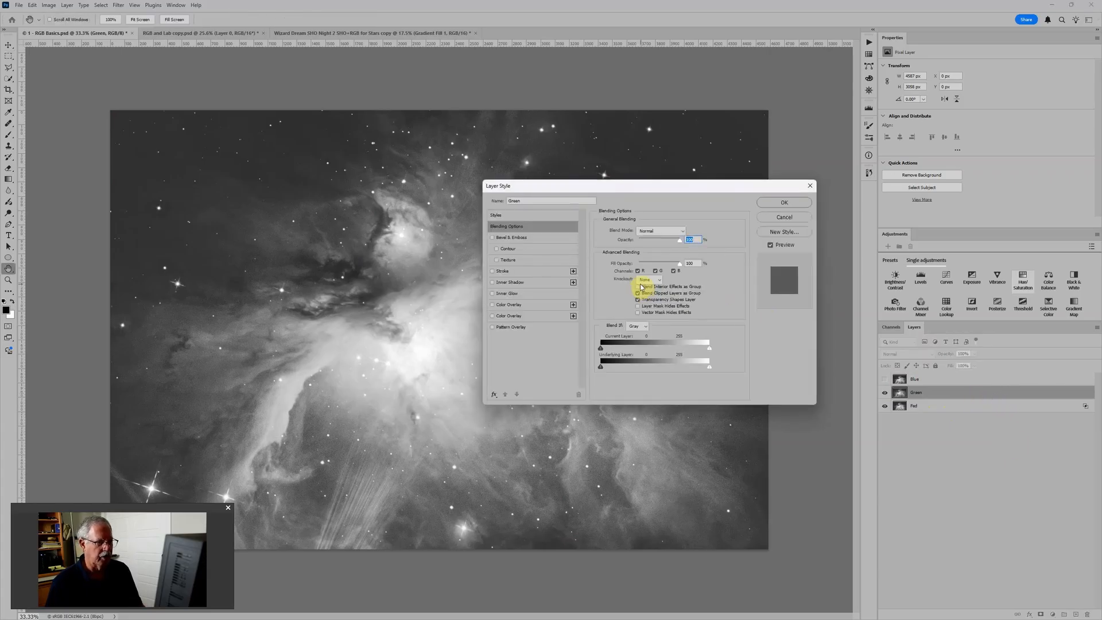
pyautogui.click(638, 271)
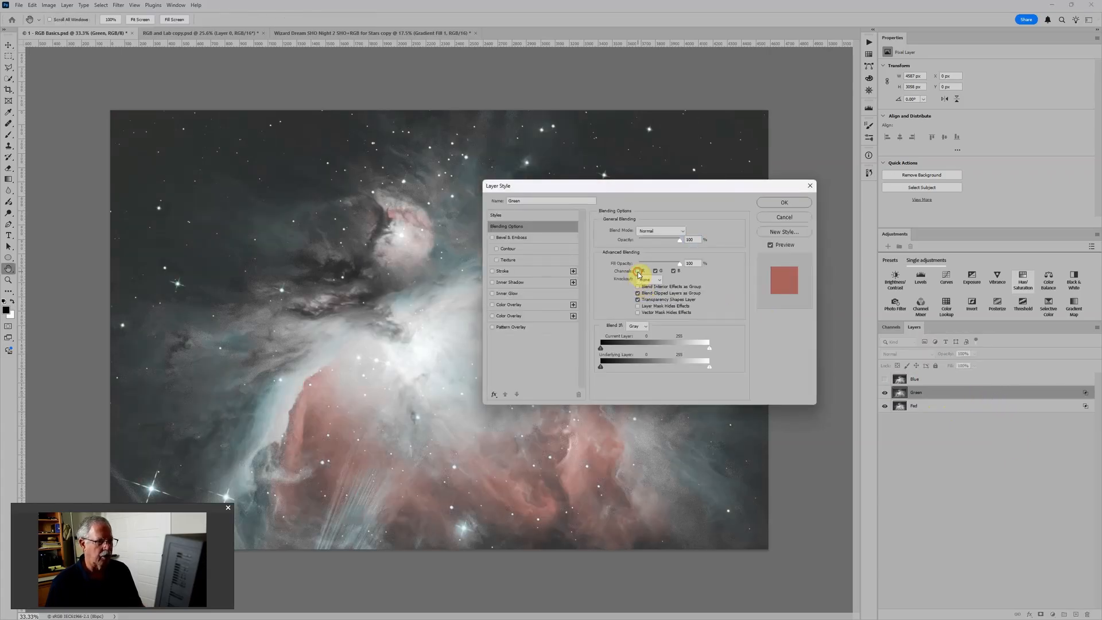
pyautogui.click(673, 271)
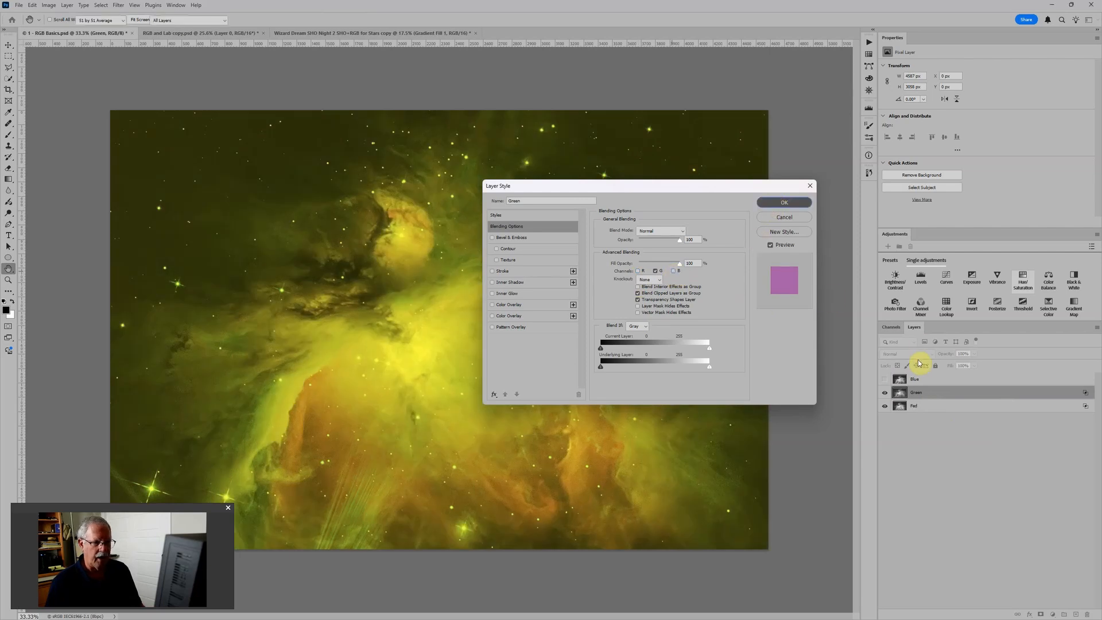
pyautogui.press('Return')
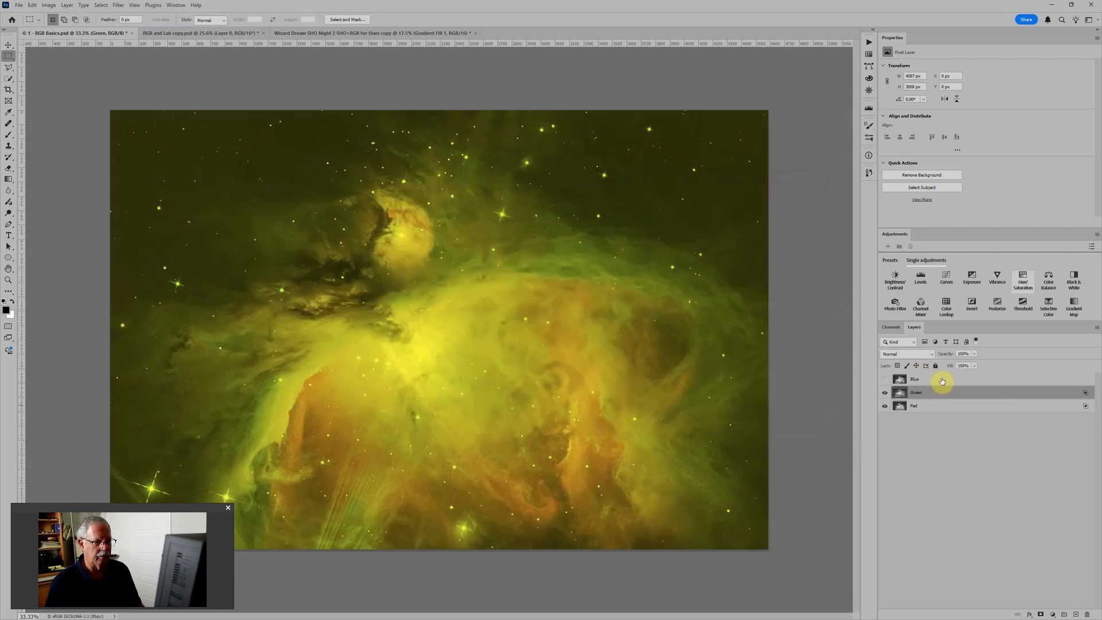
# Show the Blue layer and restrict it to the blue channel by excluding R and G in its blending options.
pyautogui.click(885, 379)
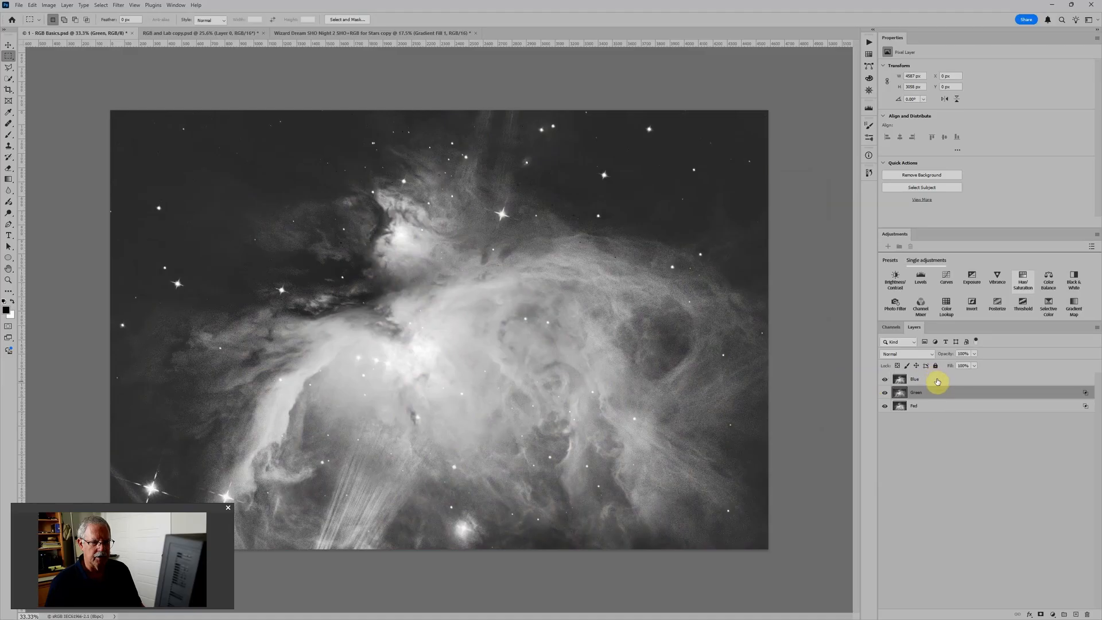
pyautogui.doubleClick(938, 382)
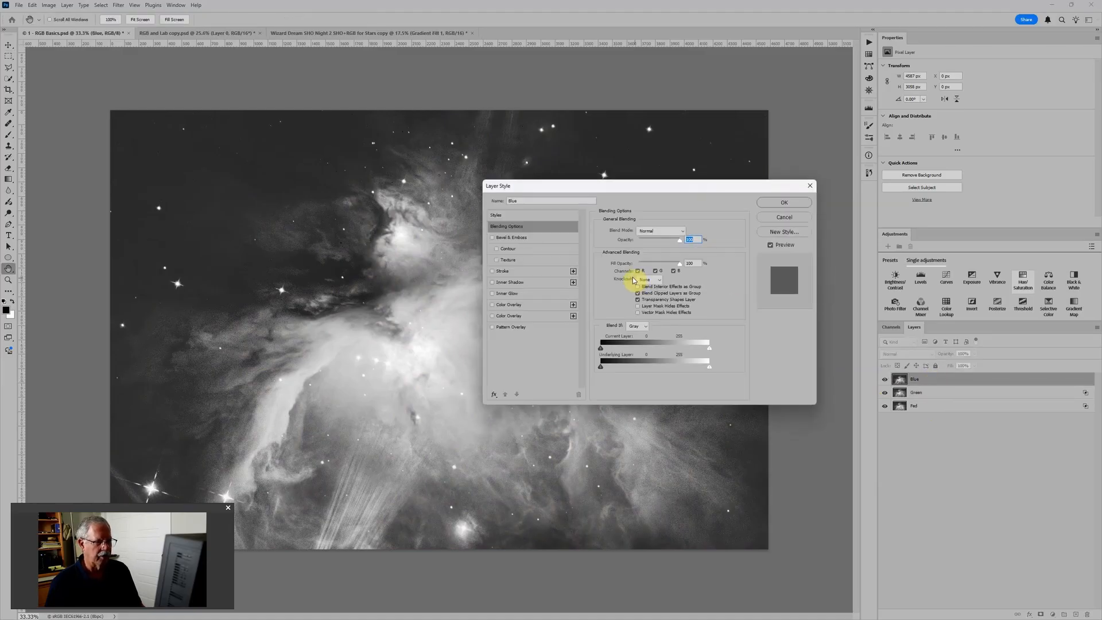
pyautogui.click(637, 271)
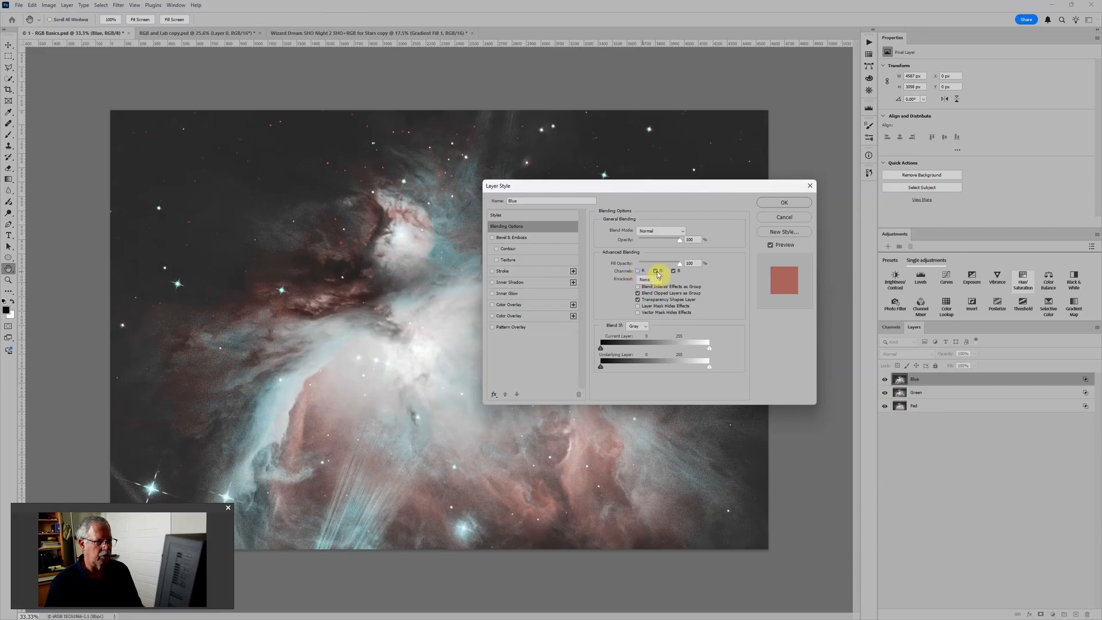
pyautogui.click(655, 272)
pyautogui.click(781, 203)
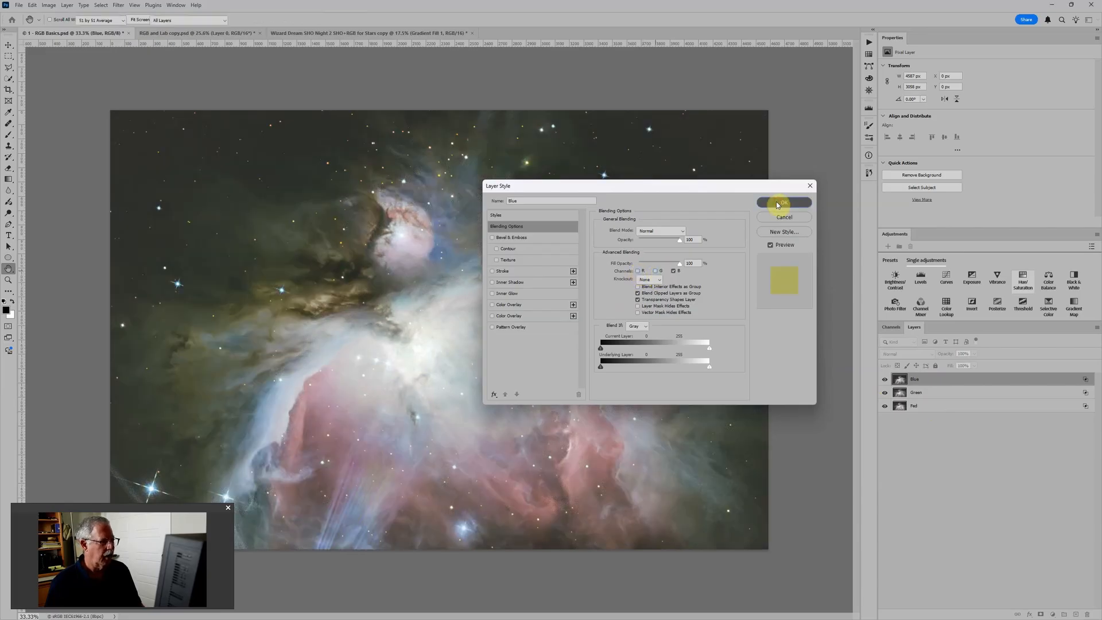
pyautogui.press('Return')
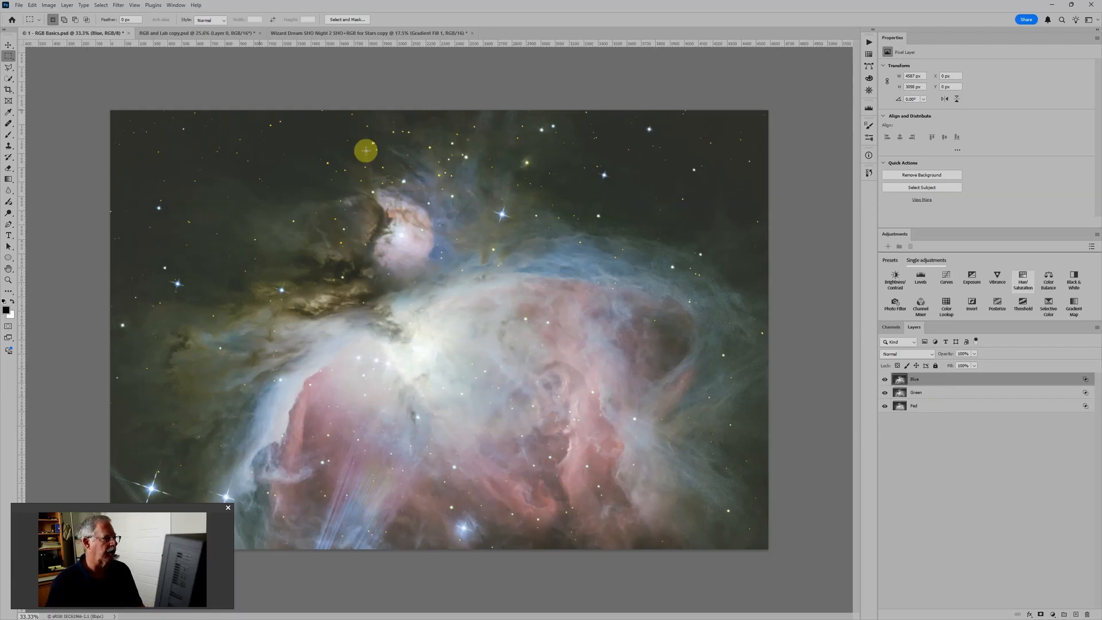
# In the RGB and Lab copy document, open Layer 0's blending options and toggle its R channel off and on to compare the swatches.
pyautogui.click(176, 34)
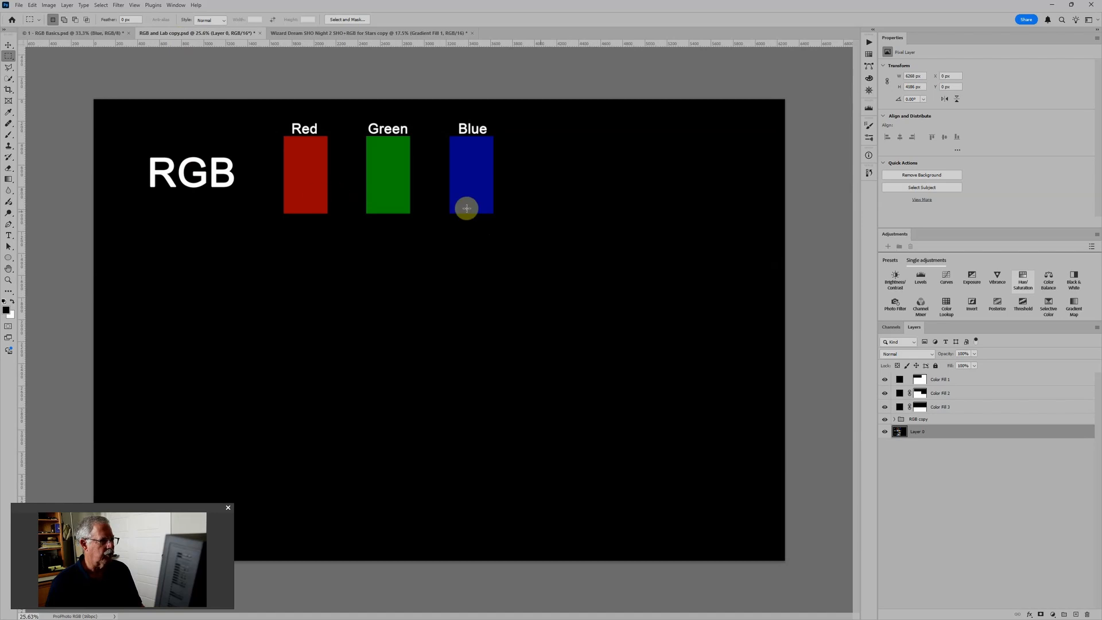
pyautogui.doubleClick(972, 433)
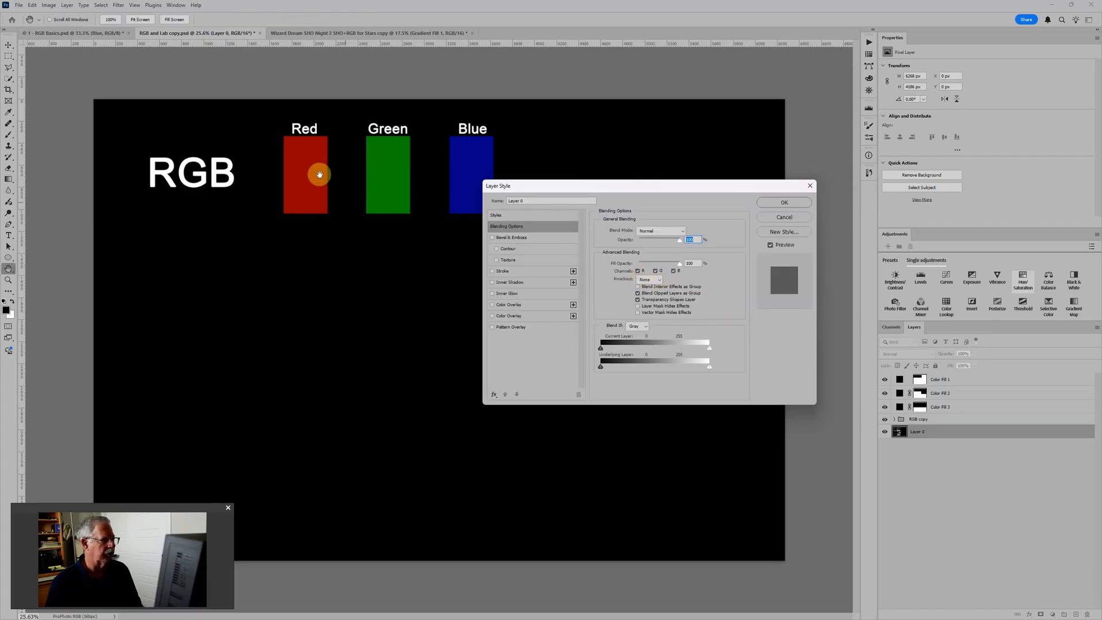
pyautogui.click(639, 271)
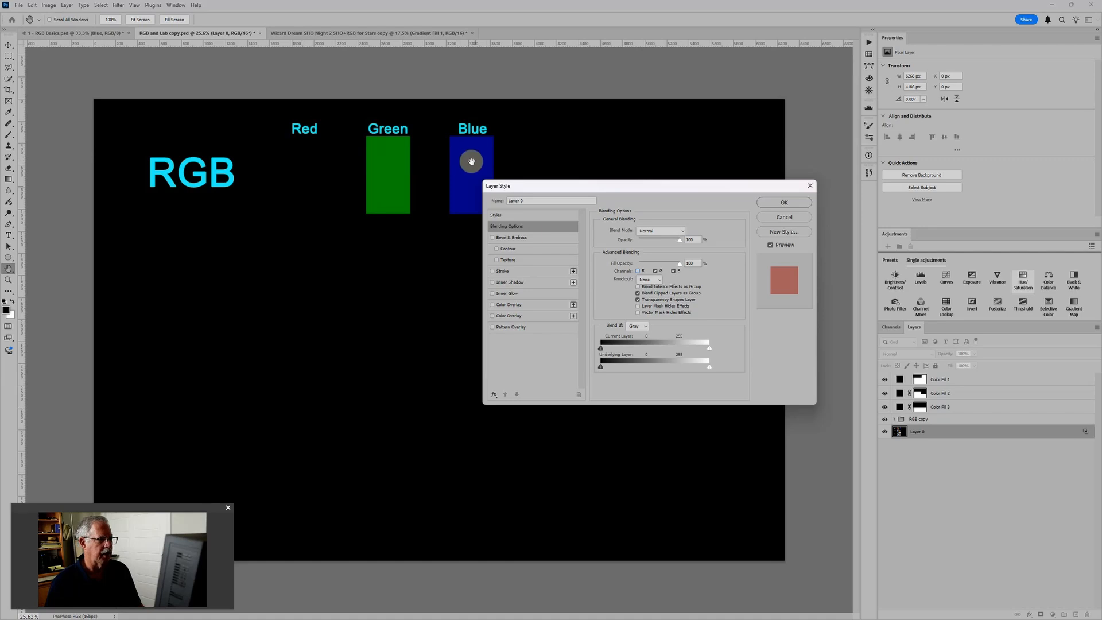
pyautogui.click(638, 272)
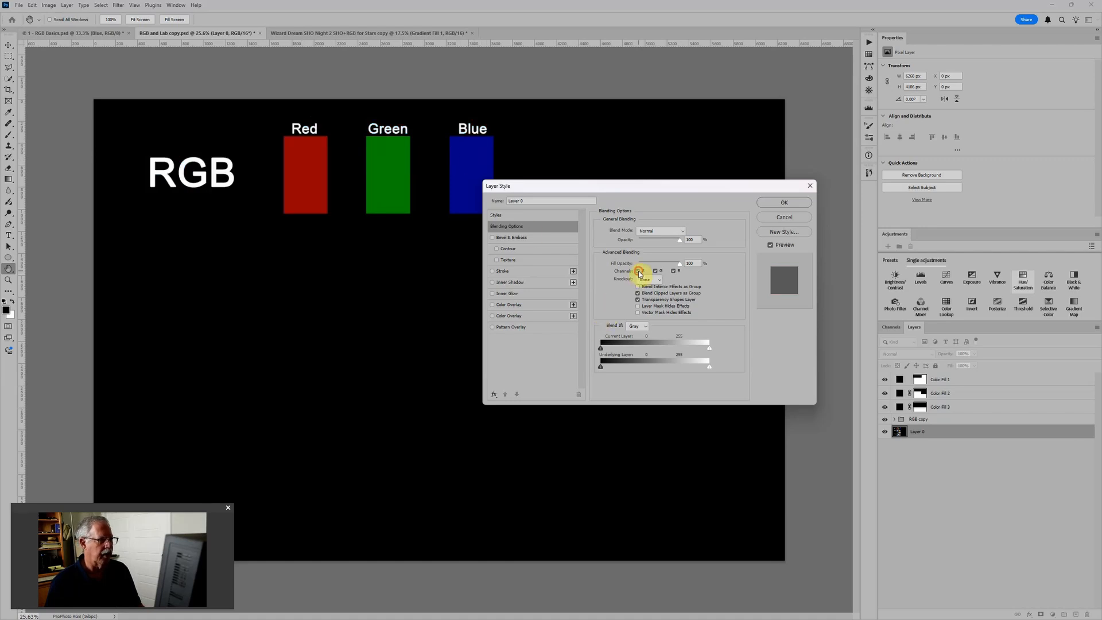
pyautogui.click(638, 272)
pyautogui.click(638, 271)
pyautogui.click(638, 272)
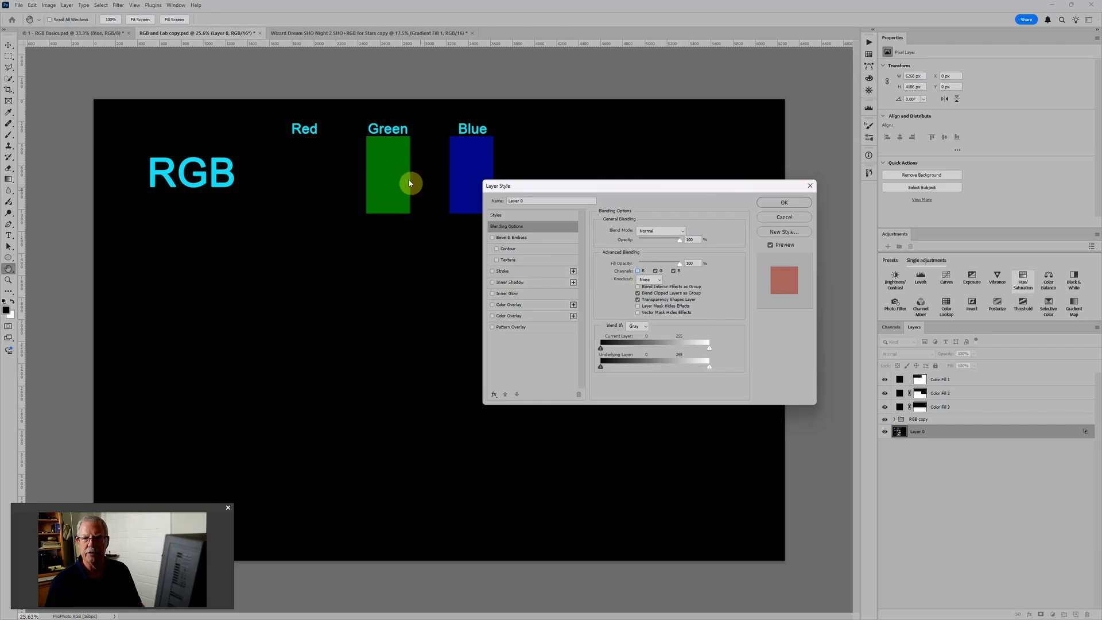
pyautogui.click(639, 272)
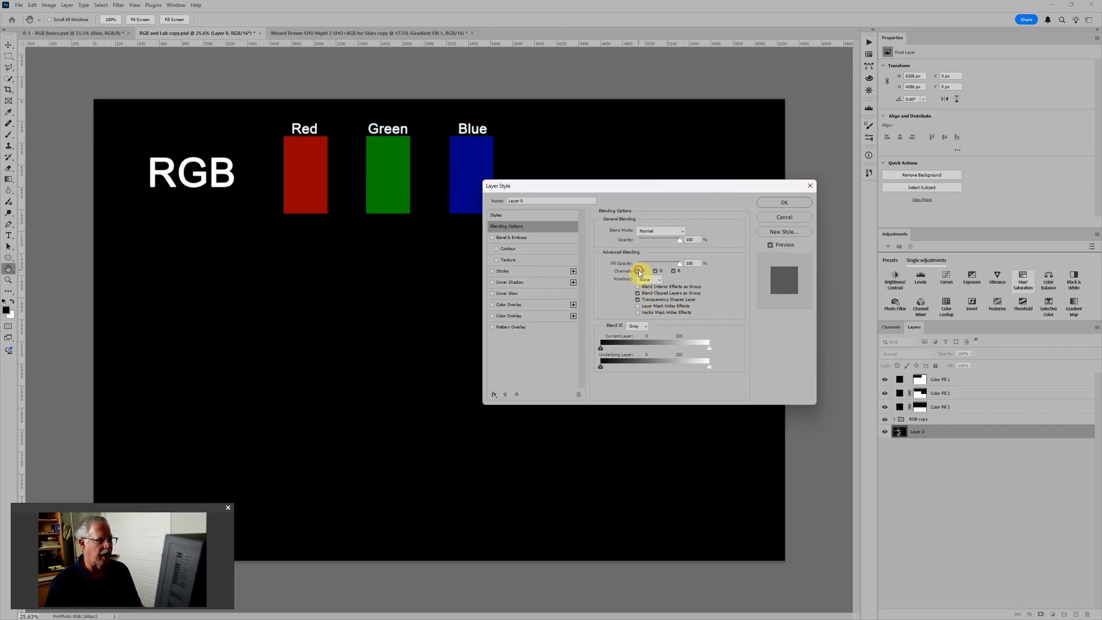
pyautogui.click(639, 272)
pyautogui.click(638, 272)
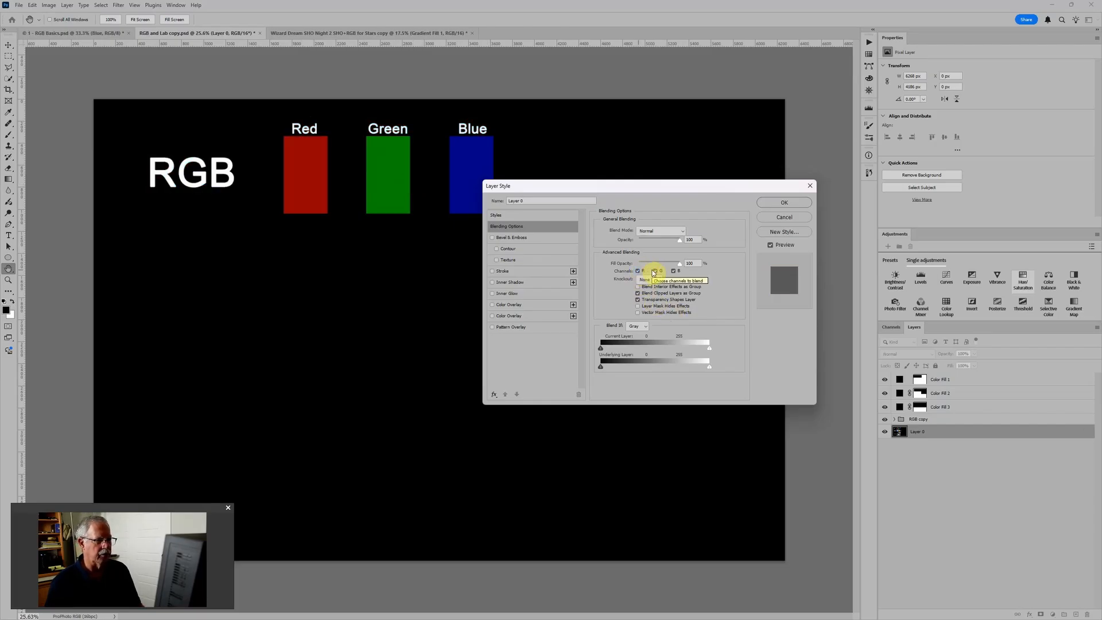
# Toggle Layer 0's G and B channels off and on in turn, leaving all three enabled, and close the layer style settings.
pyautogui.click(656, 271)
pyautogui.click(656, 271)
pyautogui.click(656, 271)
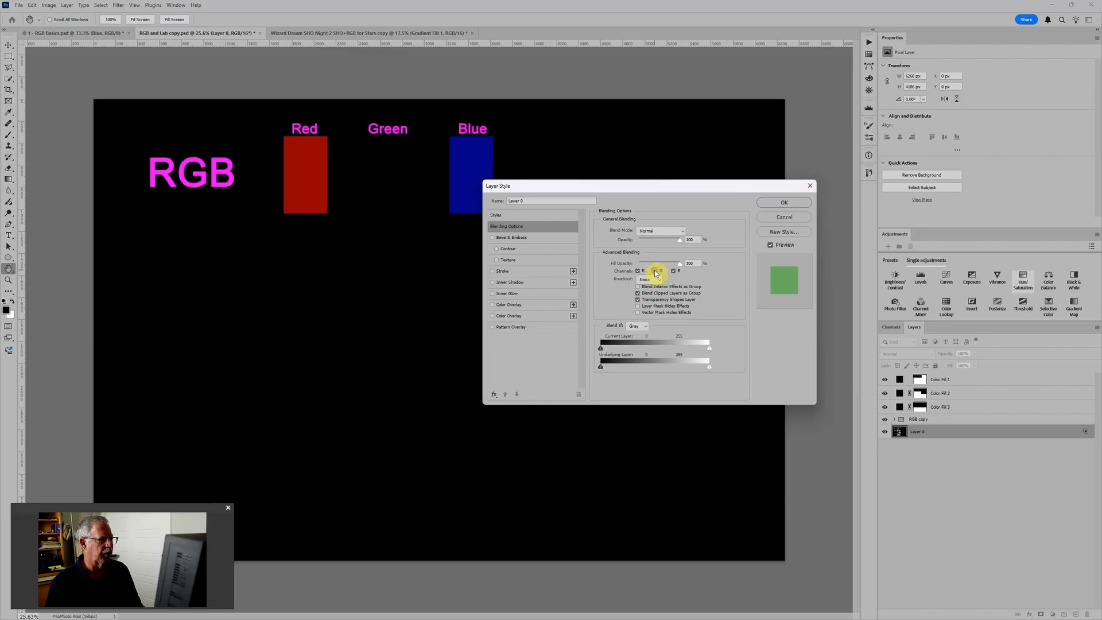
pyautogui.click(656, 271)
pyautogui.click(673, 271)
pyautogui.click(673, 271)
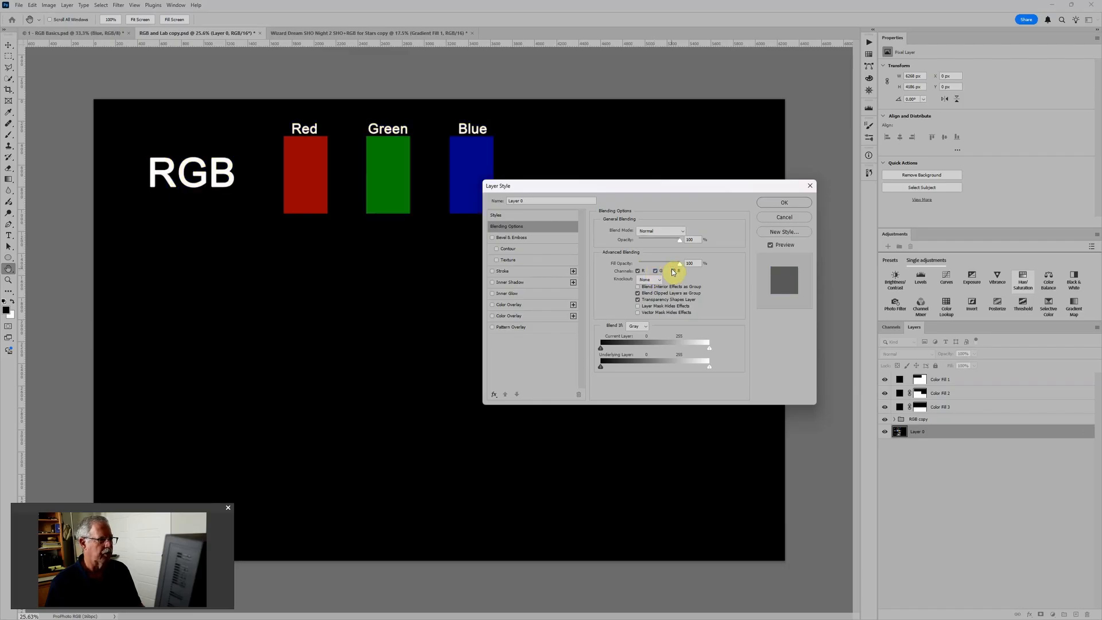
pyautogui.click(774, 205)
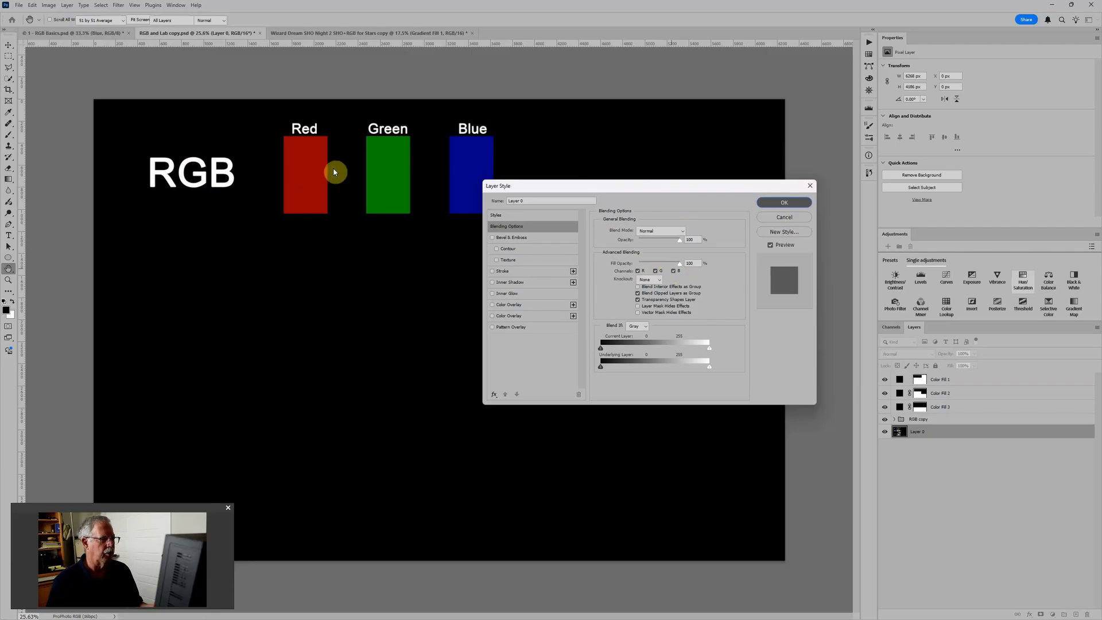
pyautogui.click(784, 202)
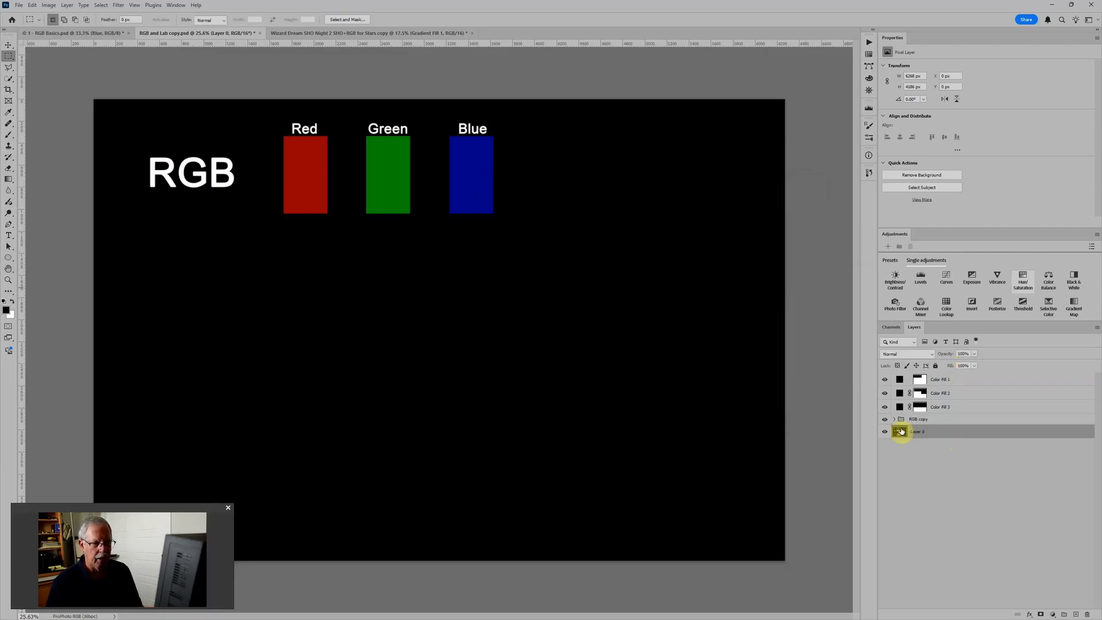
# Hide Color Fill 1 and move the RGB copy group's Red and Blue rectangles to overlap opposite corners of the green one.
pyautogui.click(885, 380)
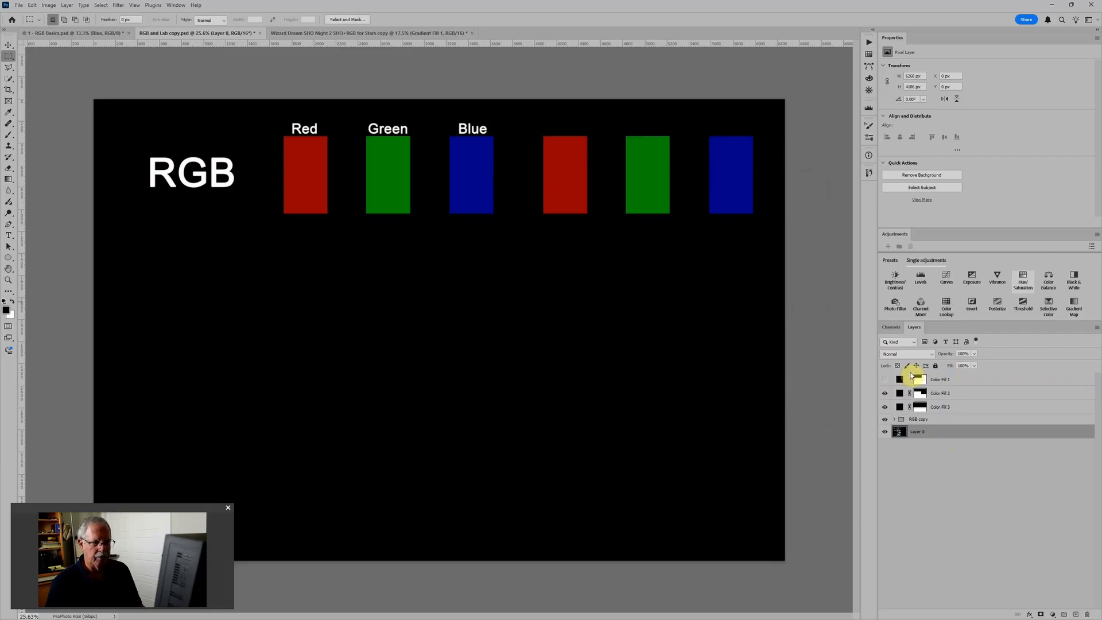
pyautogui.click(896, 420)
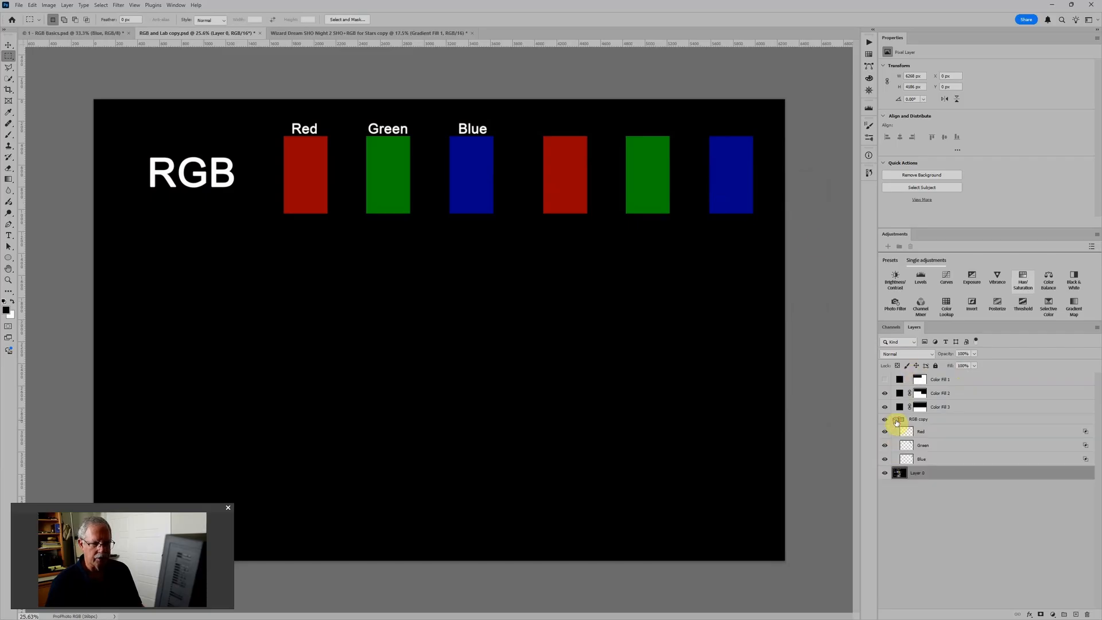
pyautogui.click(941, 433)
pyautogui.press('v')
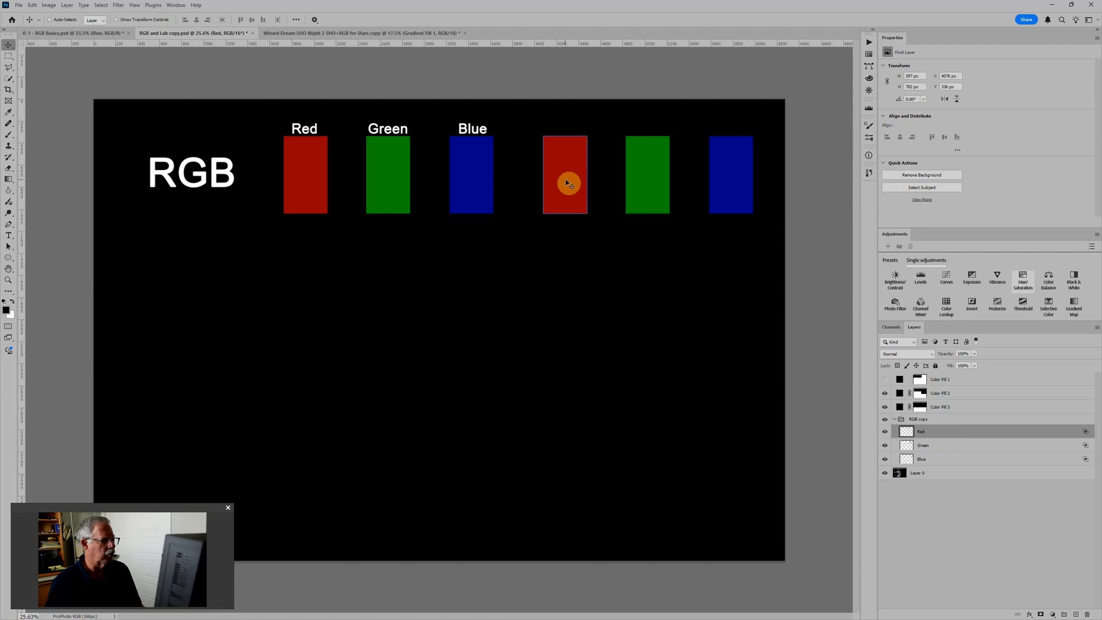
pyautogui.moveTo(566, 183); pyautogui.dragTo(568, 183)
pyautogui.moveTo(571, 186); pyautogui.dragTo(633, 213)
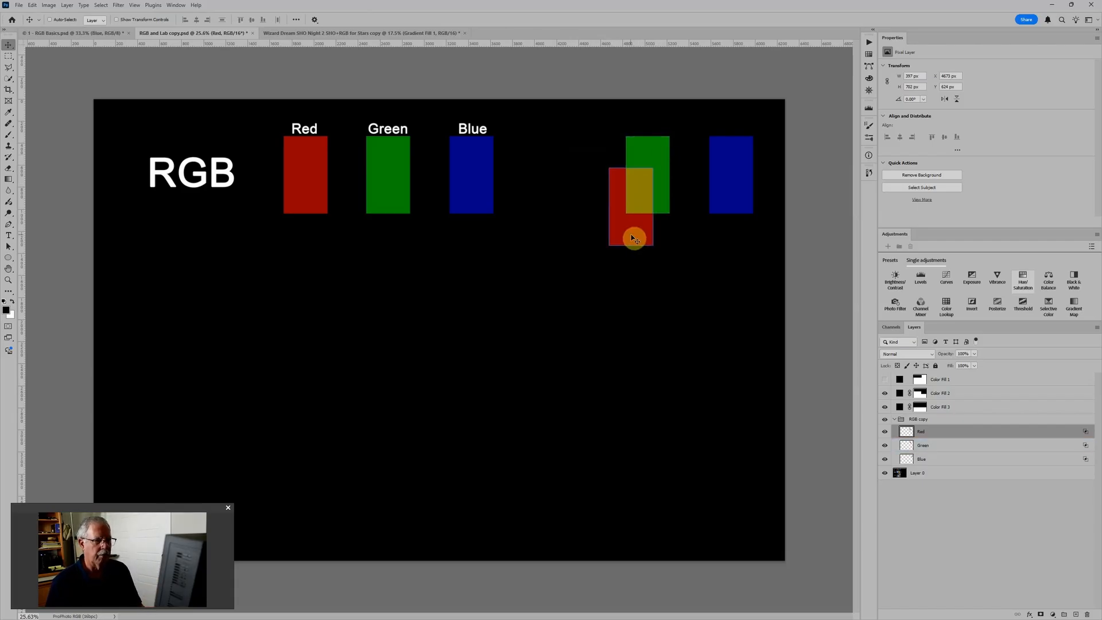
pyautogui.click(936, 459)
pyautogui.moveTo(748, 194); pyautogui.dragTo(662, 159)
# Examine up close the mixed colors where the red, green and blue rectangles overlap, and return to the full canvas view.
pyautogui.scroll(7, 653, 194)
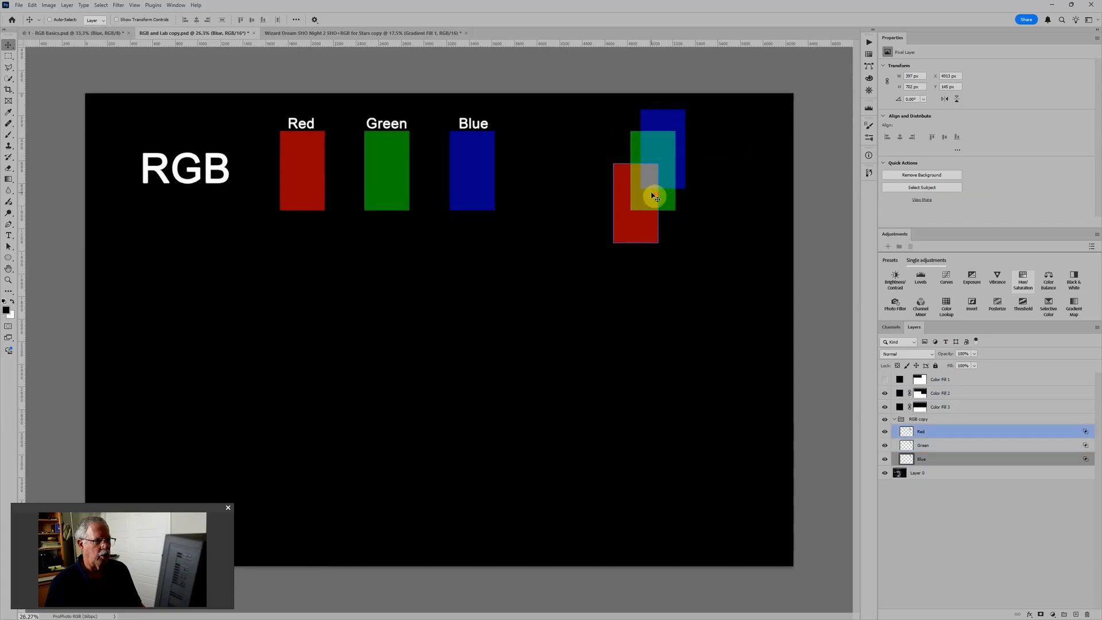
pyautogui.scroll(2, 689, 154)
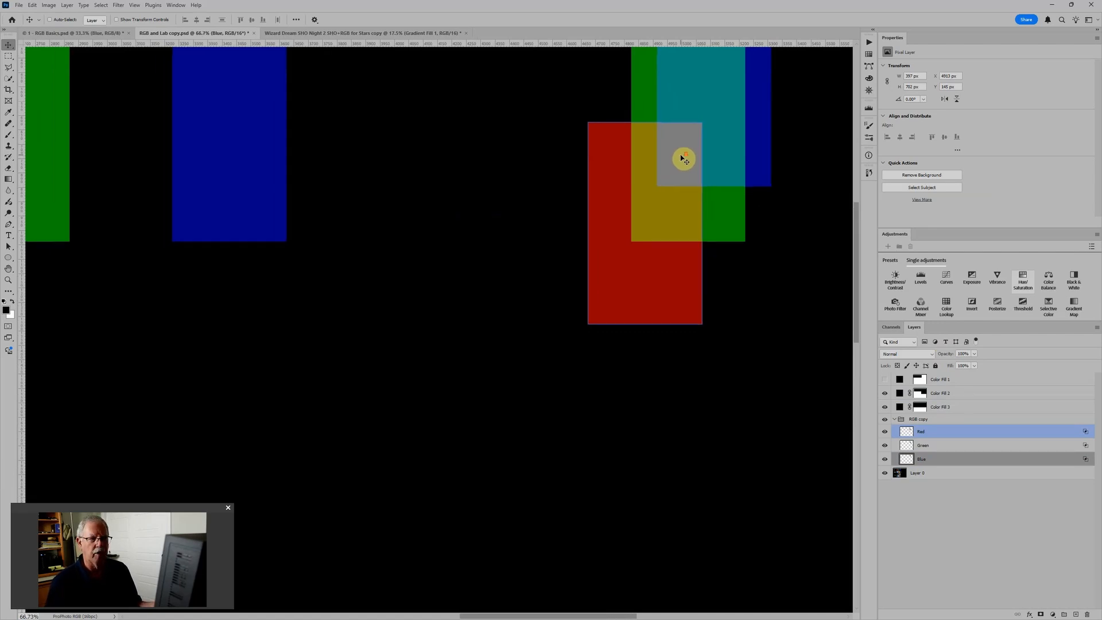
pyautogui.scroll(-4, 683, 161)
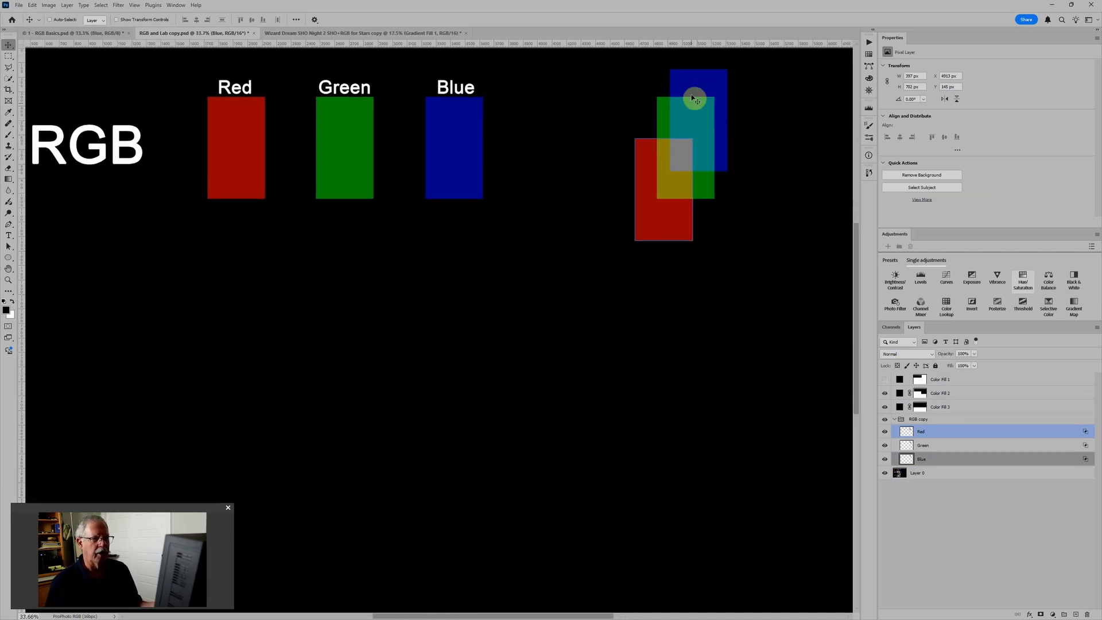
pyautogui.keyDown('ctrl'); pyautogui.click(698, 116); pyautogui.keyUp('ctrl')
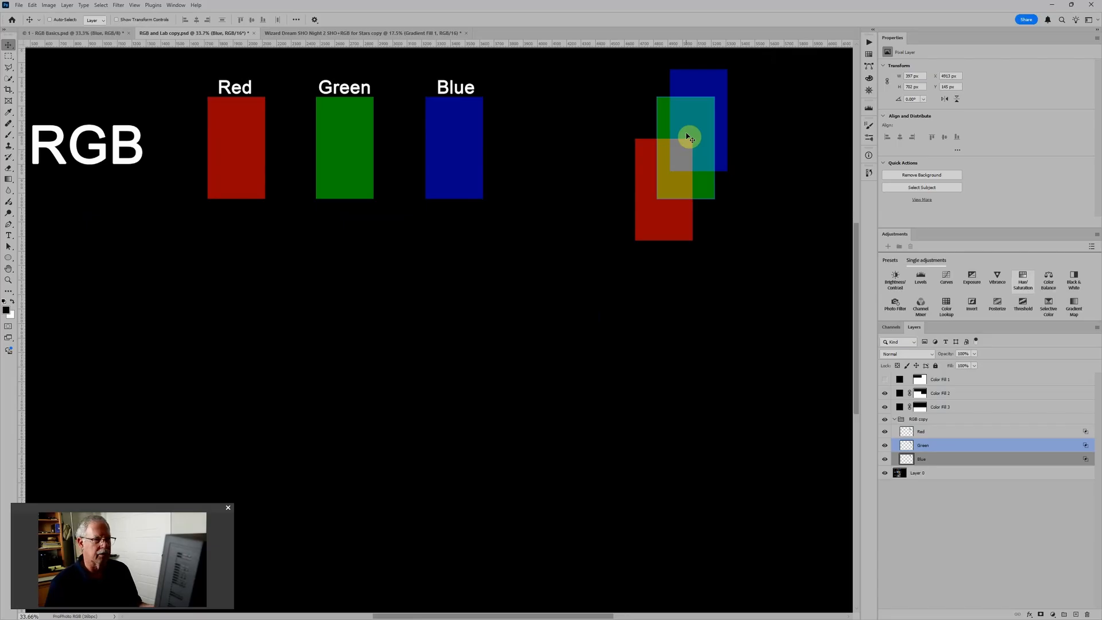
pyautogui.keyDown('ctrl'); pyautogui.click(681, 156); pyautogui.keyUp('ctrl')
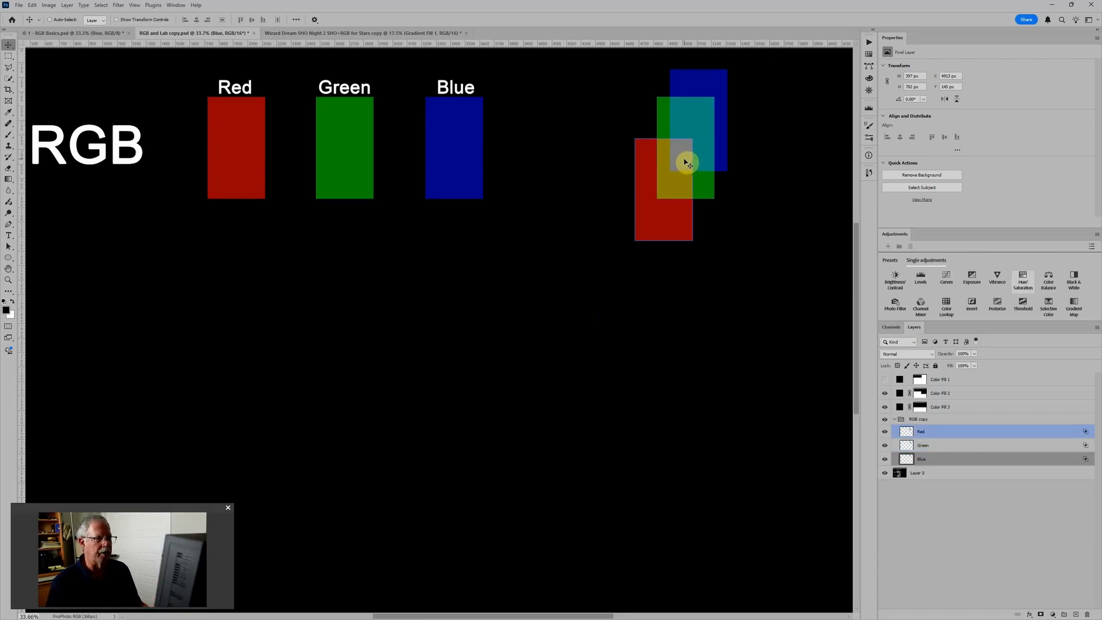
pyautogui.scroll(-3, 687, 164)
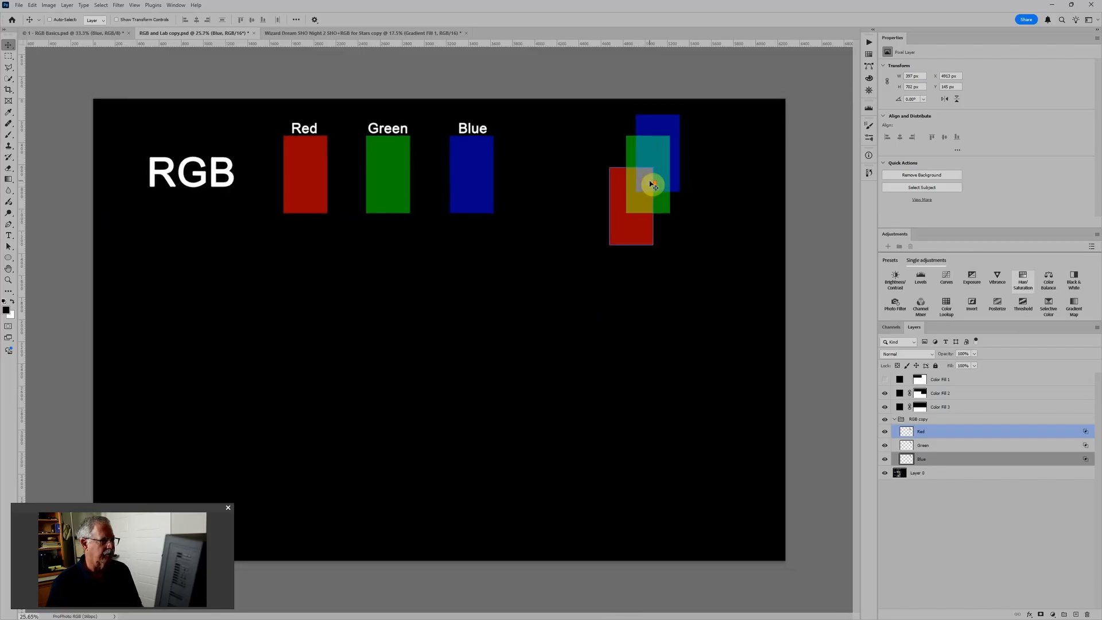
pyautogui.keyDown('ctrl'); pyautogui.click(731, 282); pyautogui.keyUp('ctrl')
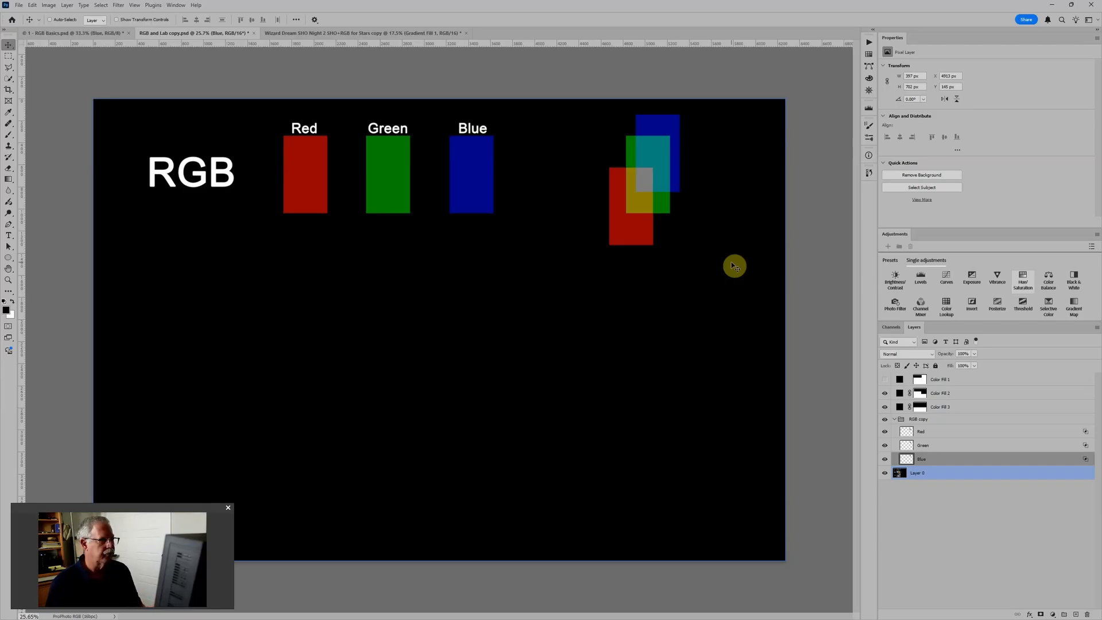
pyautogui.keyDown('ctrl'); pyautogui.click(620, 217); pyautogui.keyUp('ctrl')
# Review the available image color modes and keep the document in RGB Color.
pyautogui.click(49, 5)
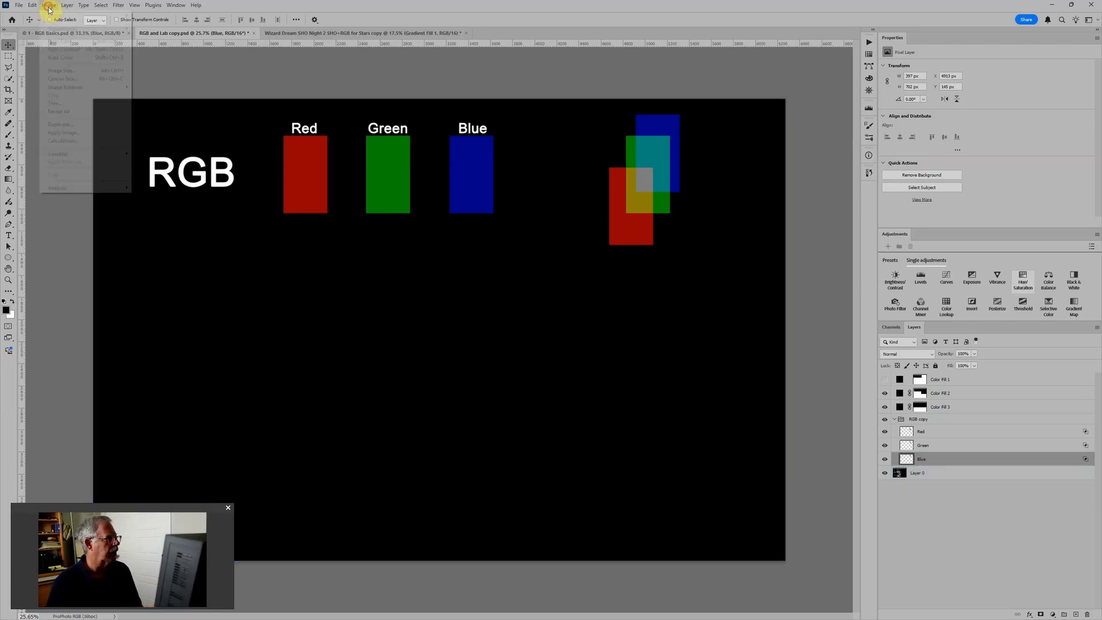
pyautogui.moveTo(57, 15)
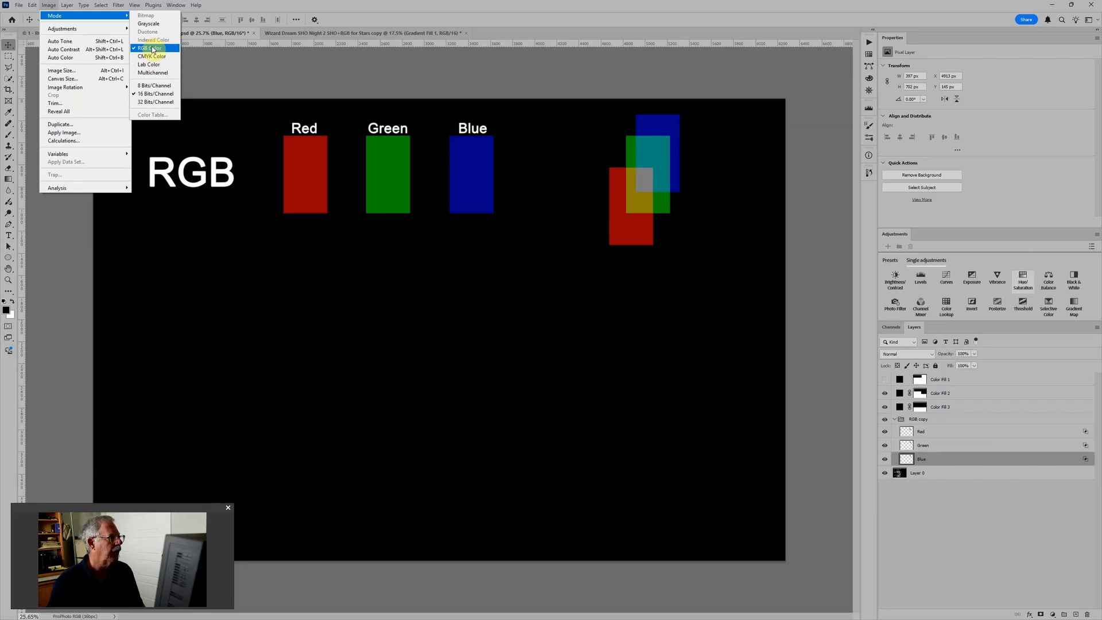
pyautogui.click(153, 50)
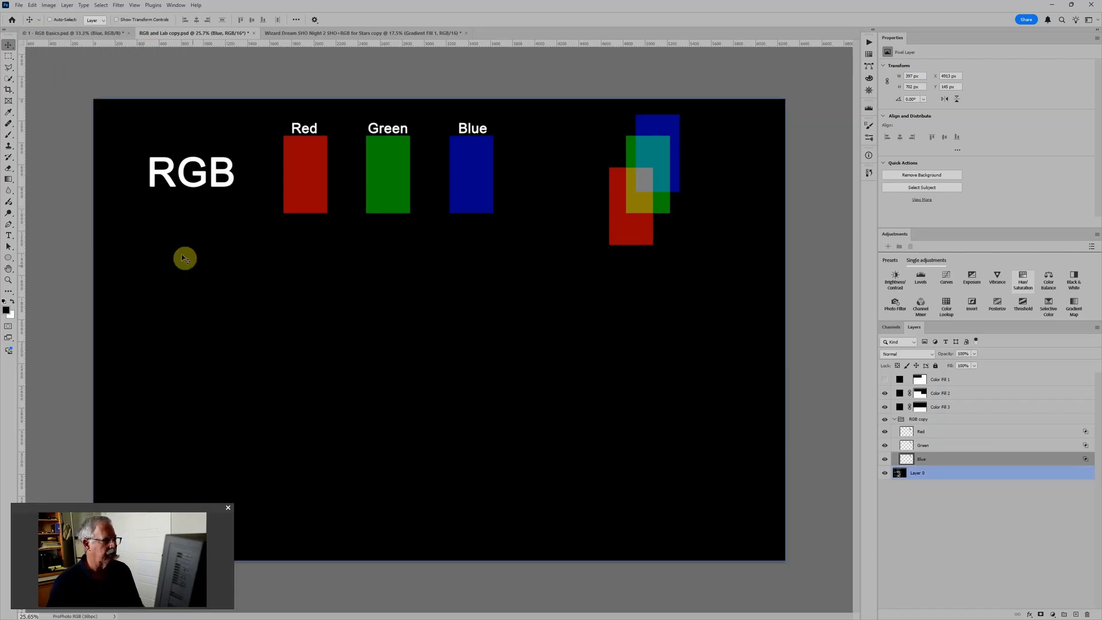
# Hide the Color Fill 2 layer to reveal the CMYK row of color swatches.
pyautogui.click(965, 445)
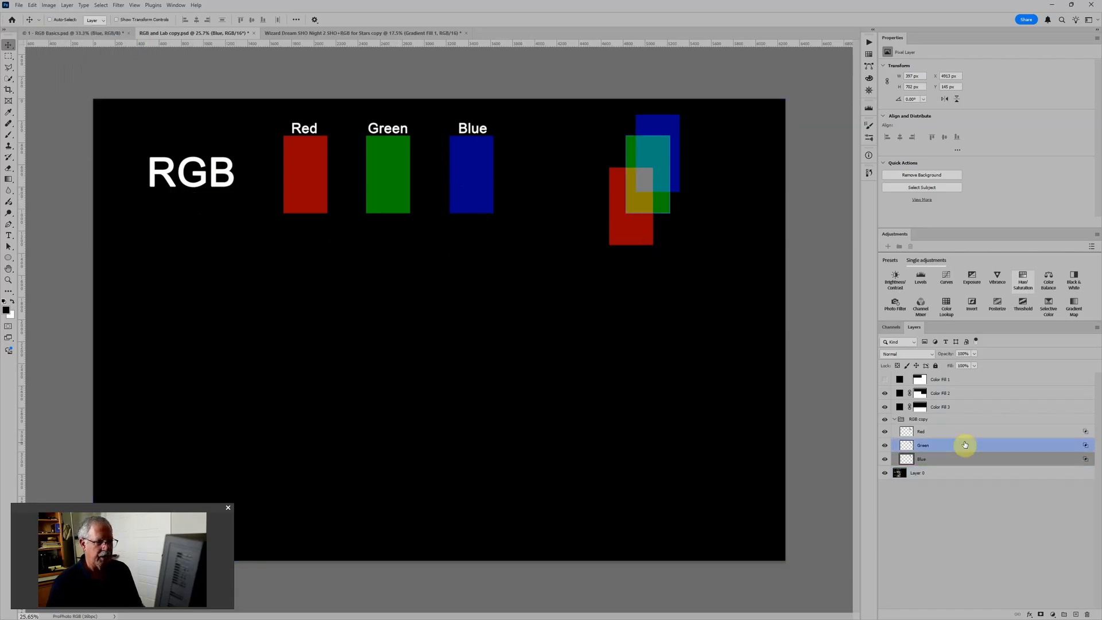
pyautogui.click(886, 395)
pyautogui.click(195, 294)
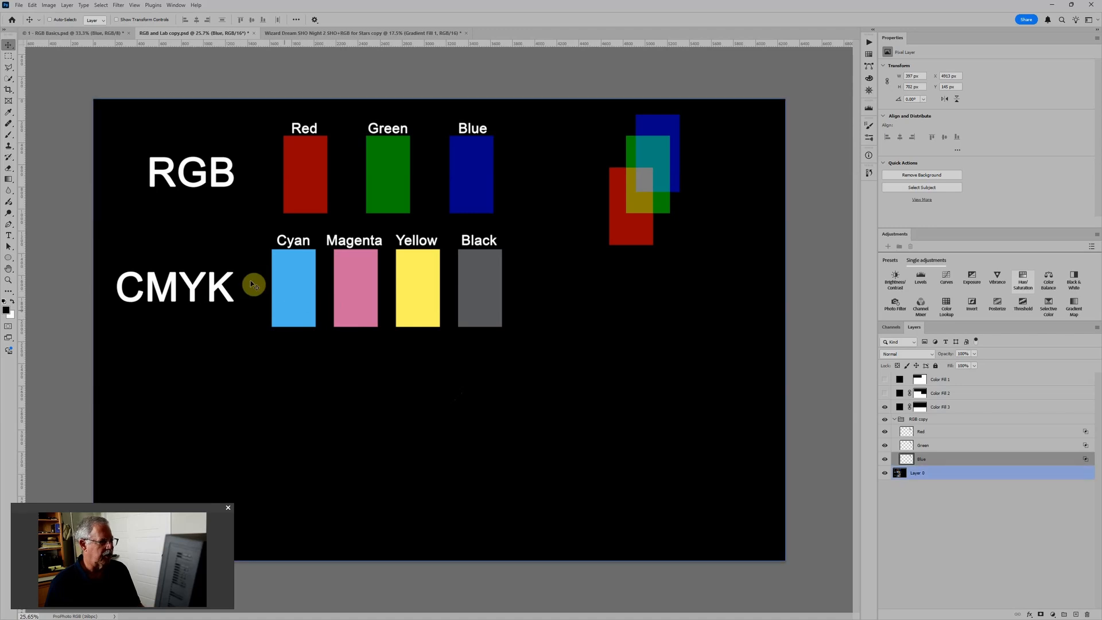
pyautogui.click(918, 419)
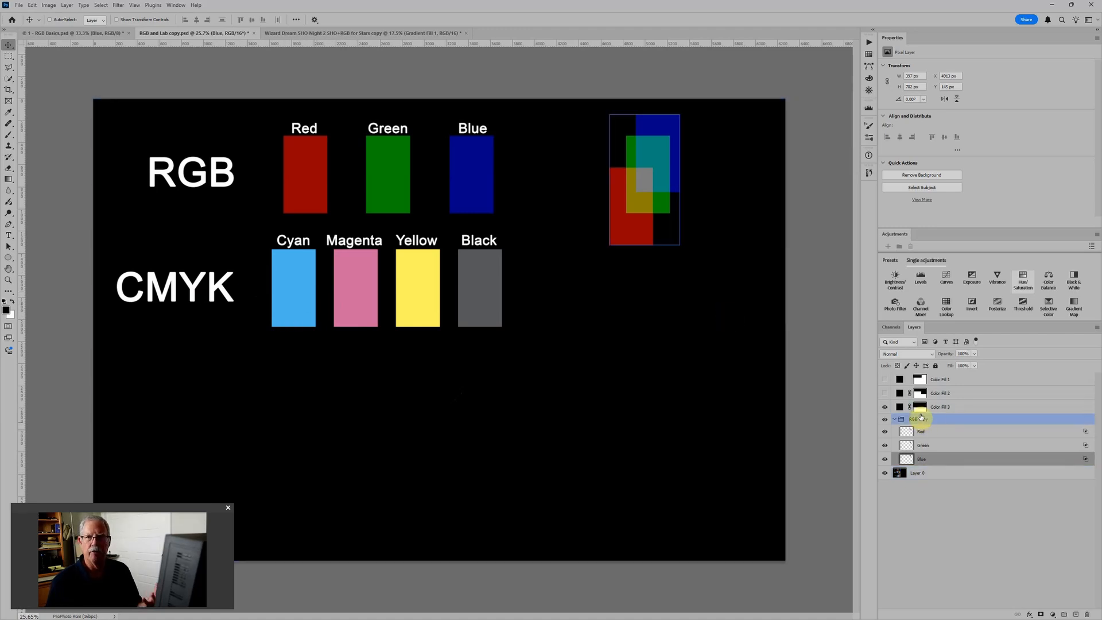
pyautogui.keyDown('ctrl'); pyautogui.click(481, 313); pyautogui.keyUp('ctrl')
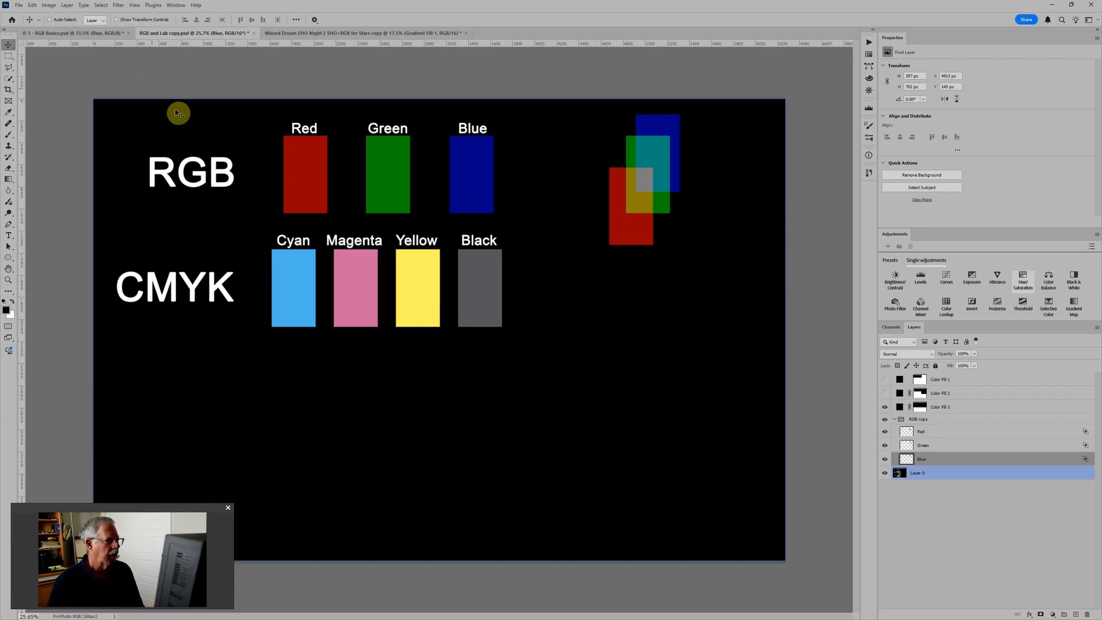
# Hide the Color Fill 3 layer to reveal the Lab channel gradients and fit the whole chart in view.
pyautogui.click(885, 407)
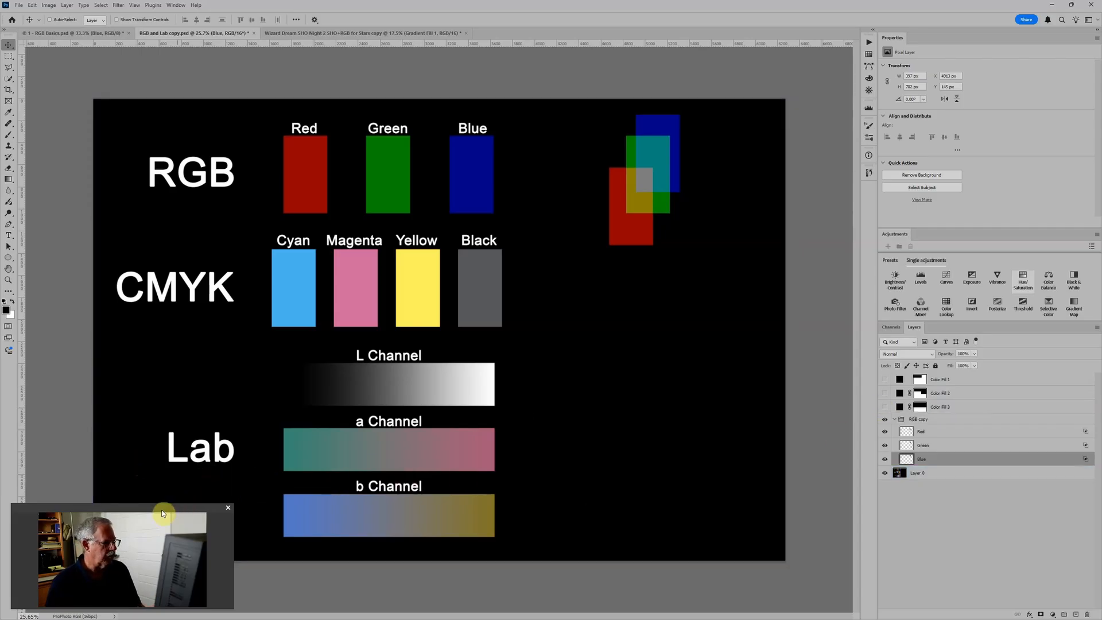
pyautogui.moveTo(163, 514); pyautogui.dragTo(154, 515)
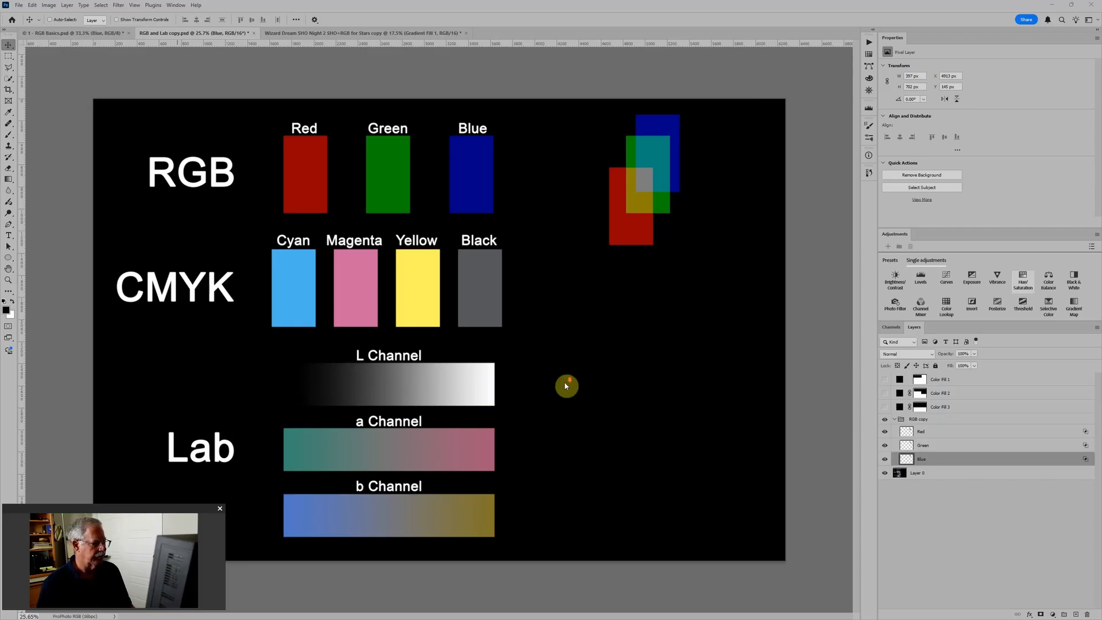
pyautogui.scroll(-1, 565, 386)
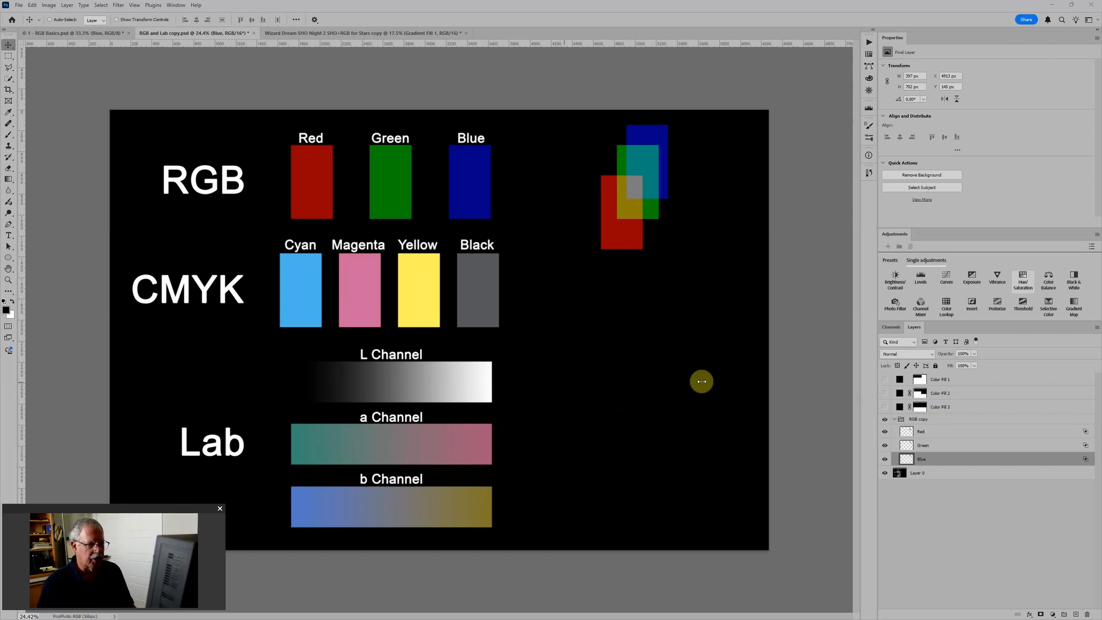
pyautogui.scroll(-1, 512, 415)
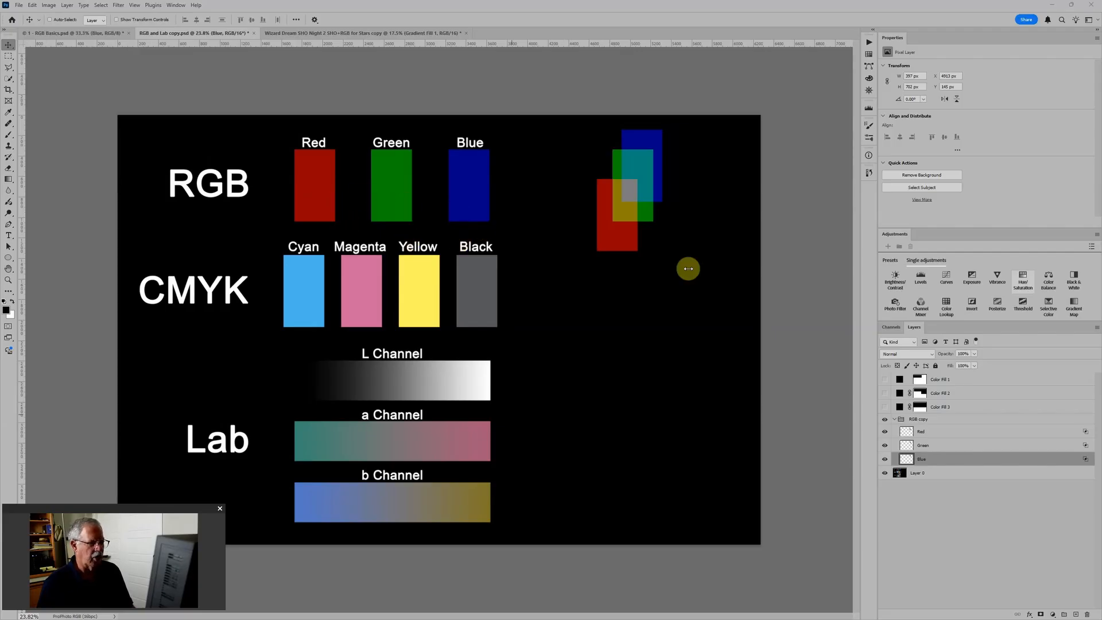
# Flatten the color chart document into a single layer and unlock its Background into a regular layer.
pyautogui.click(943, 471)
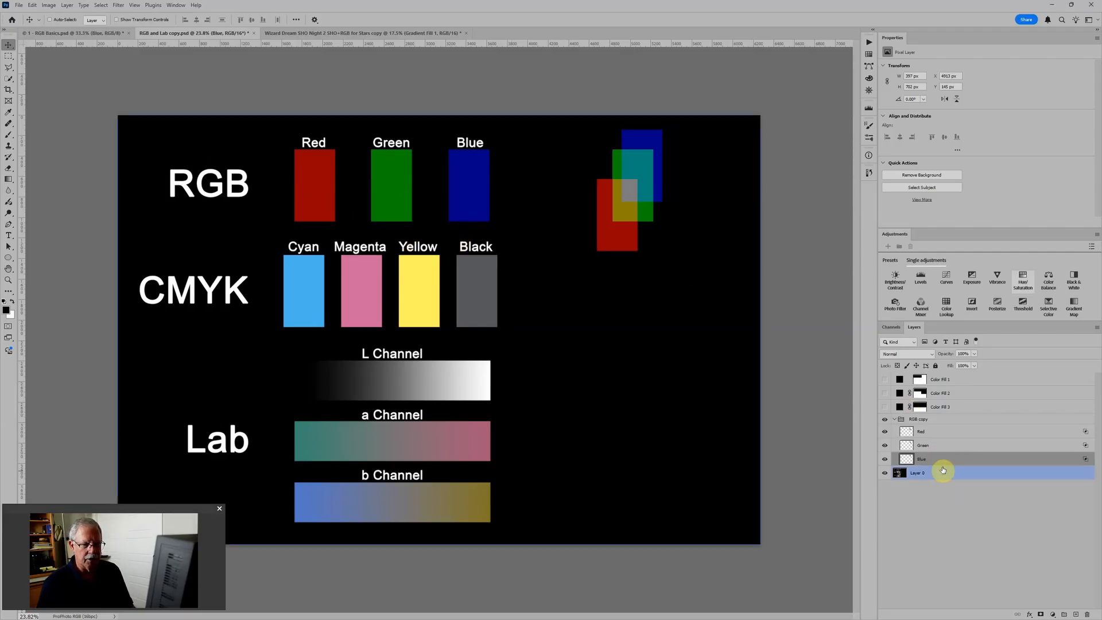
pyautogui.keyDown('shift'); pyautogui.click(962, 382); pyautogui.keyUp('shift')
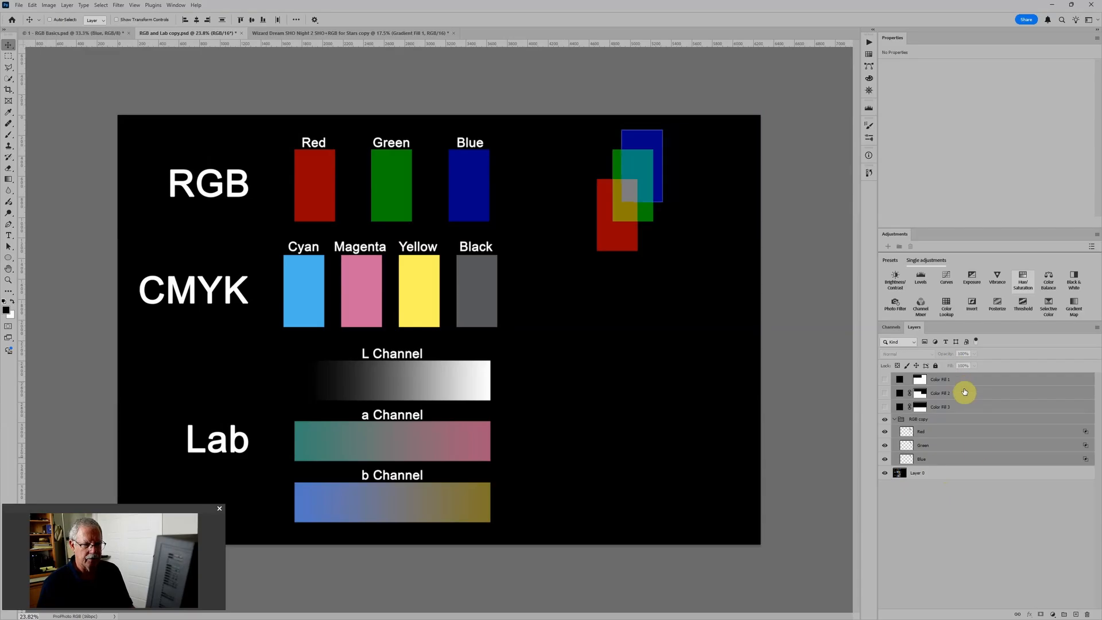
pyautogui.click(967, 473)
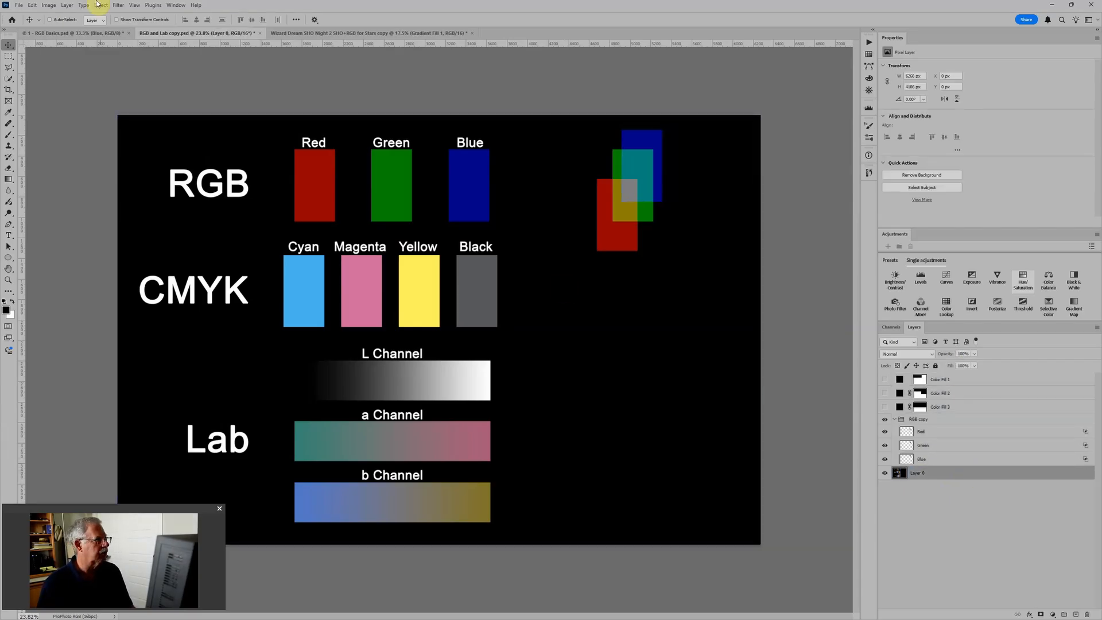
pyautogui.click(67, 6)
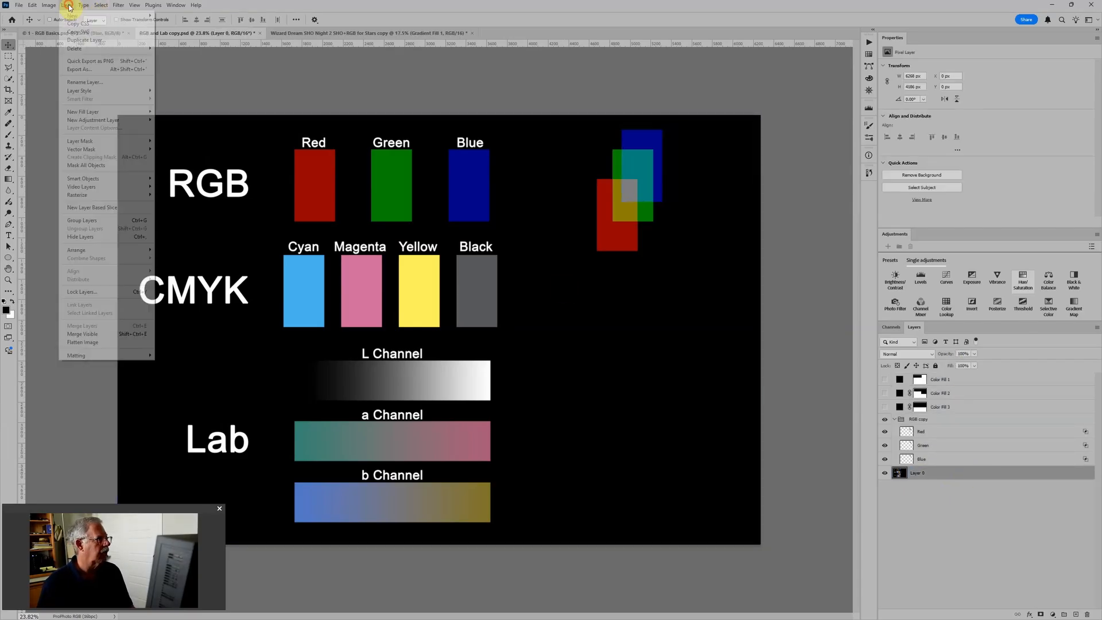
pyautogui.click(90, 343)
pyautogui.click(511, 227)
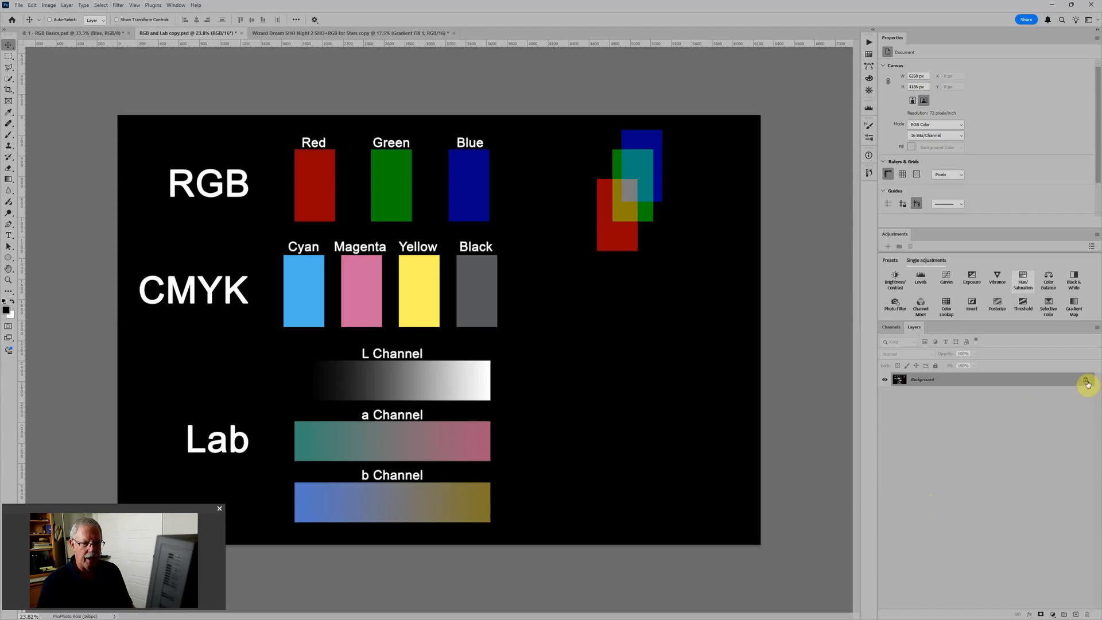
pyautogui.click(1087, 383)
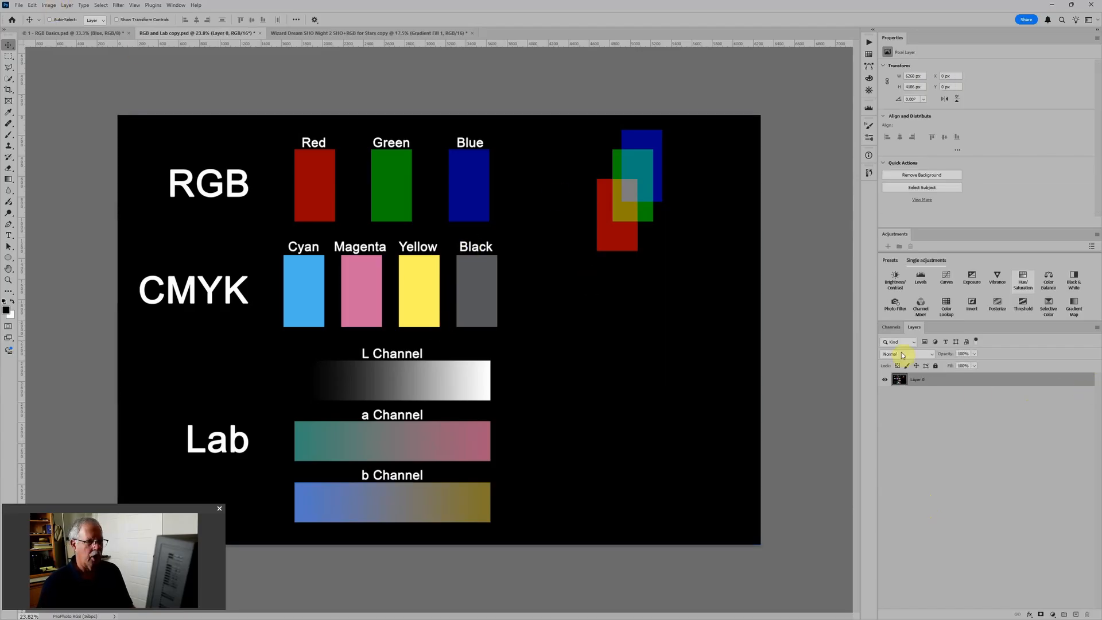
# View the Red, Green and Blue channels individually, restore the RGB composite and return to the layer list.
pyautogui.click(895, 328)
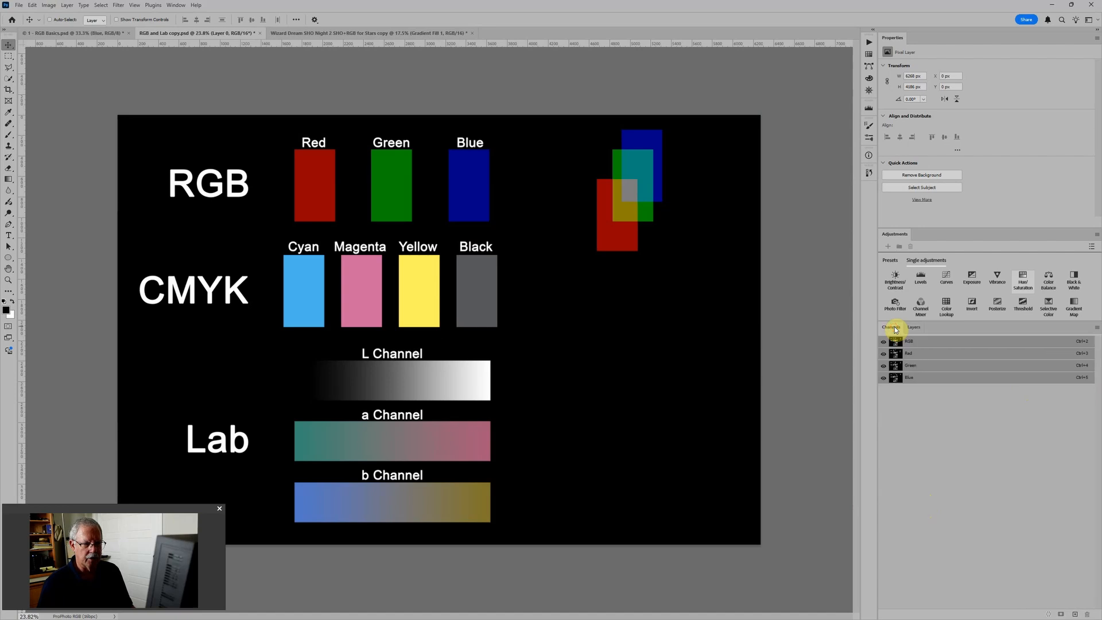
pyautogui.click(913, 354)
pyautogui.click(913, 365)
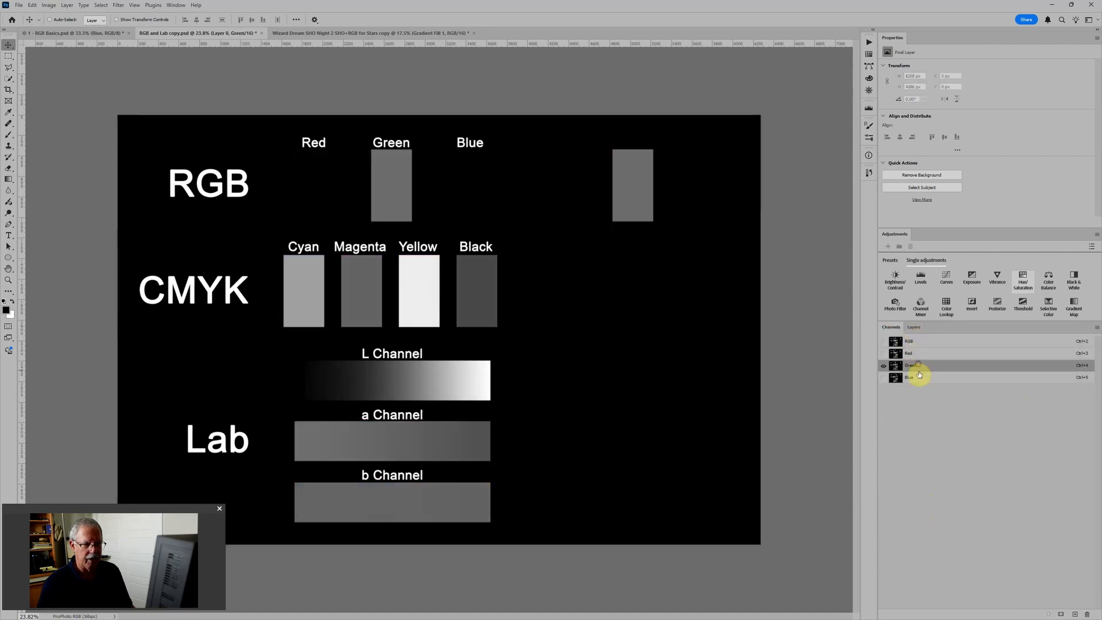
pyautogui.click(917, 379)
pyautogui.click(913, 342)
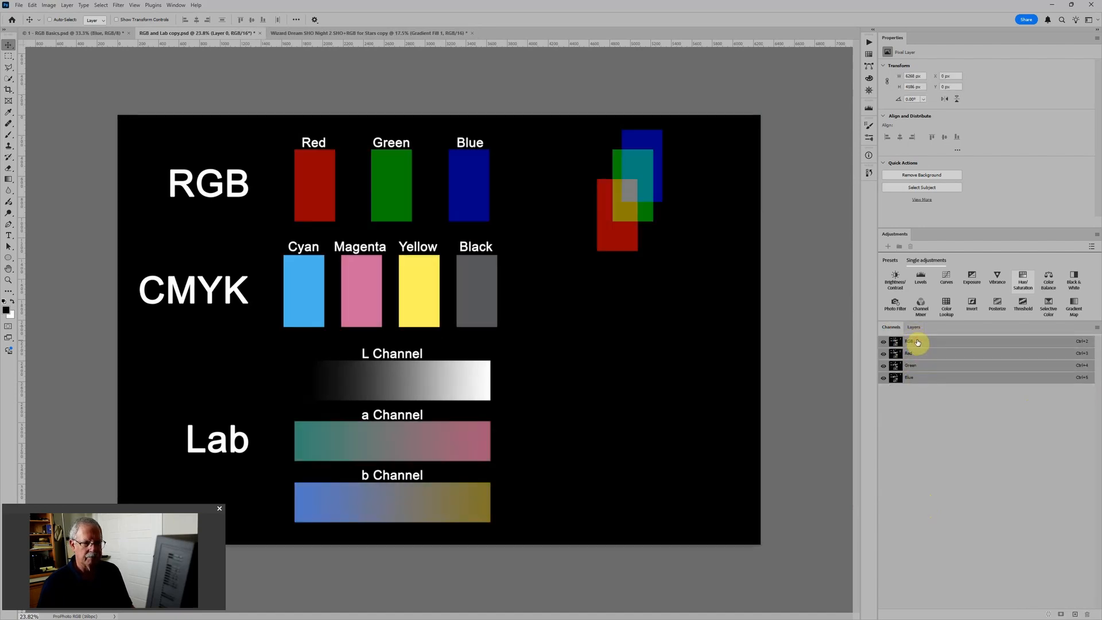
pyautogui.click(913, 326)
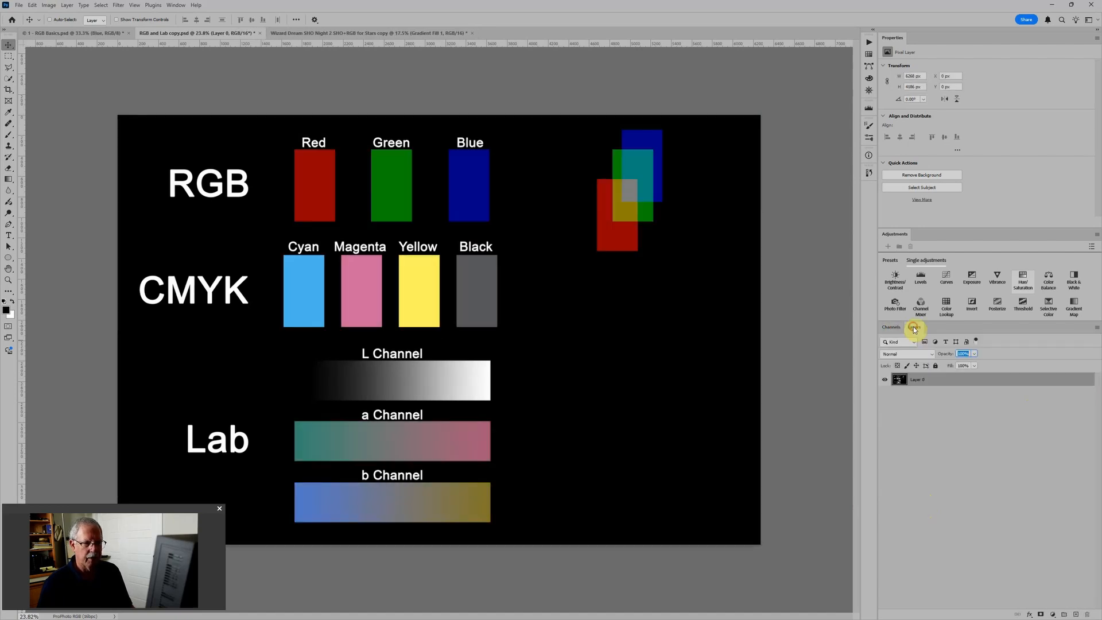
# Convert the flattened color chart to Lab Color mode.
pyautogui.click(49, 5)
pyautogui.moveTo(54, 17)
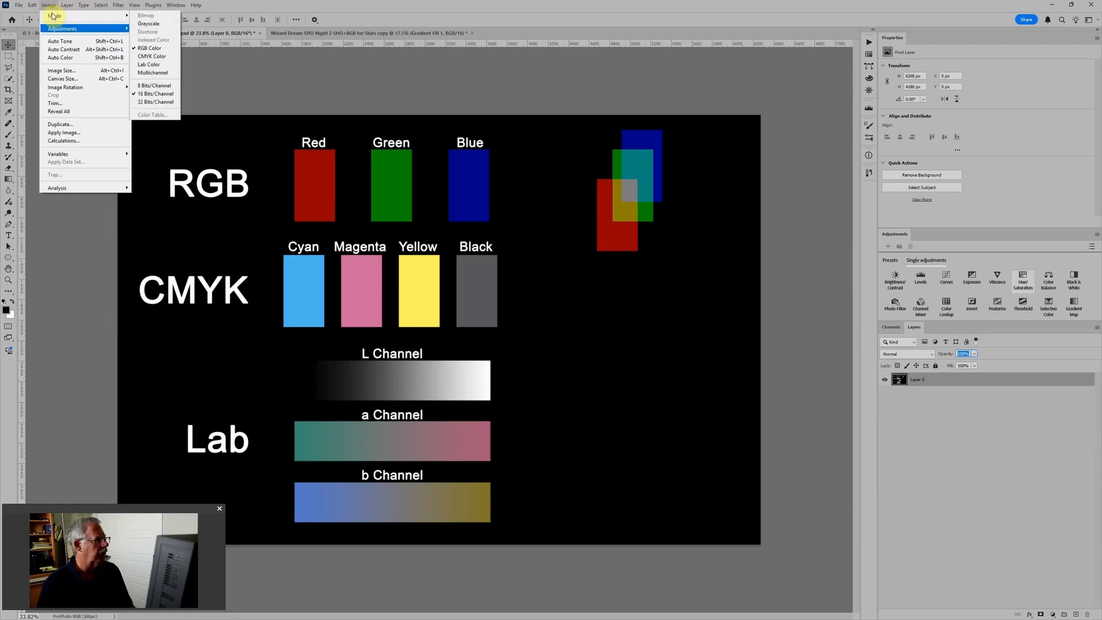
pyautogui.click(148, 65)
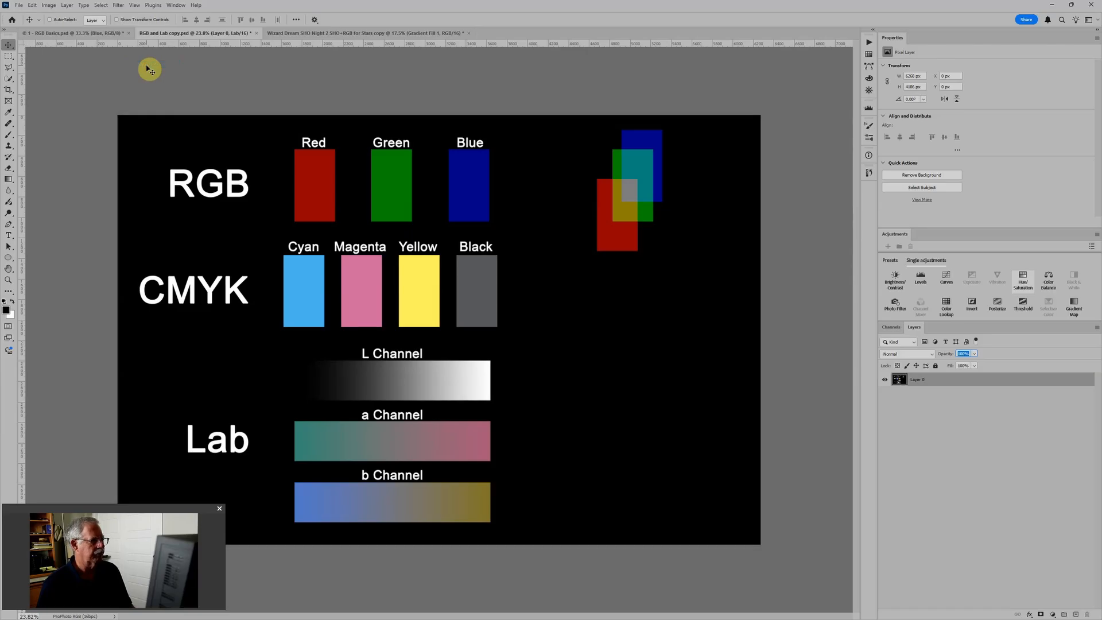
# Examine the Lightness, a and b channels individually, restore the Lab composite and return to the layer list.
pyautogui.click(891, 327)
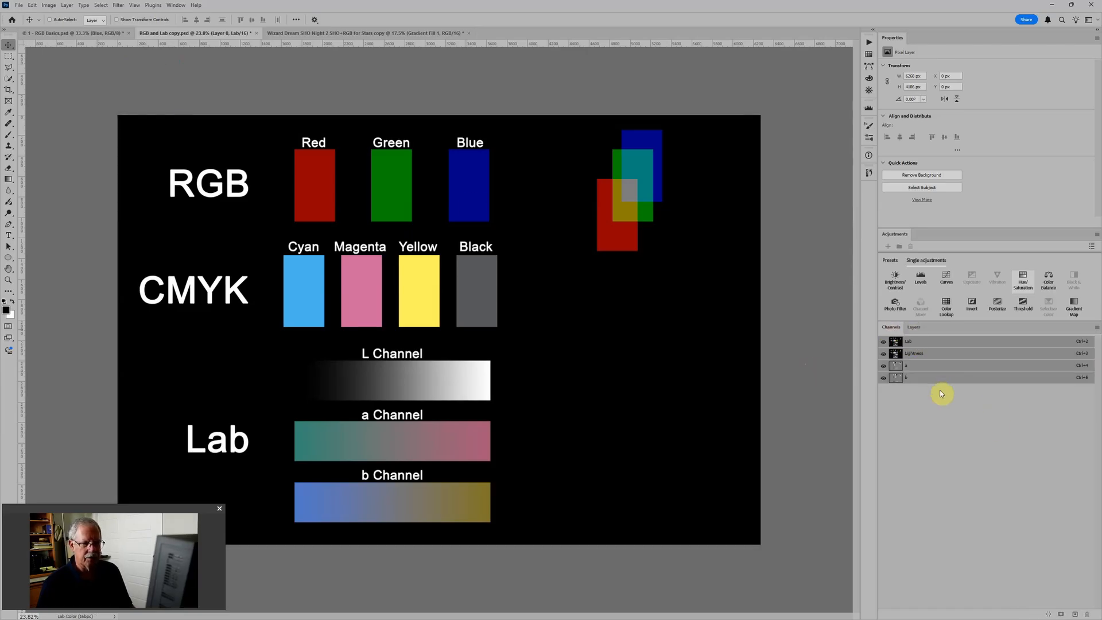
pyautogui.click(914, 354)
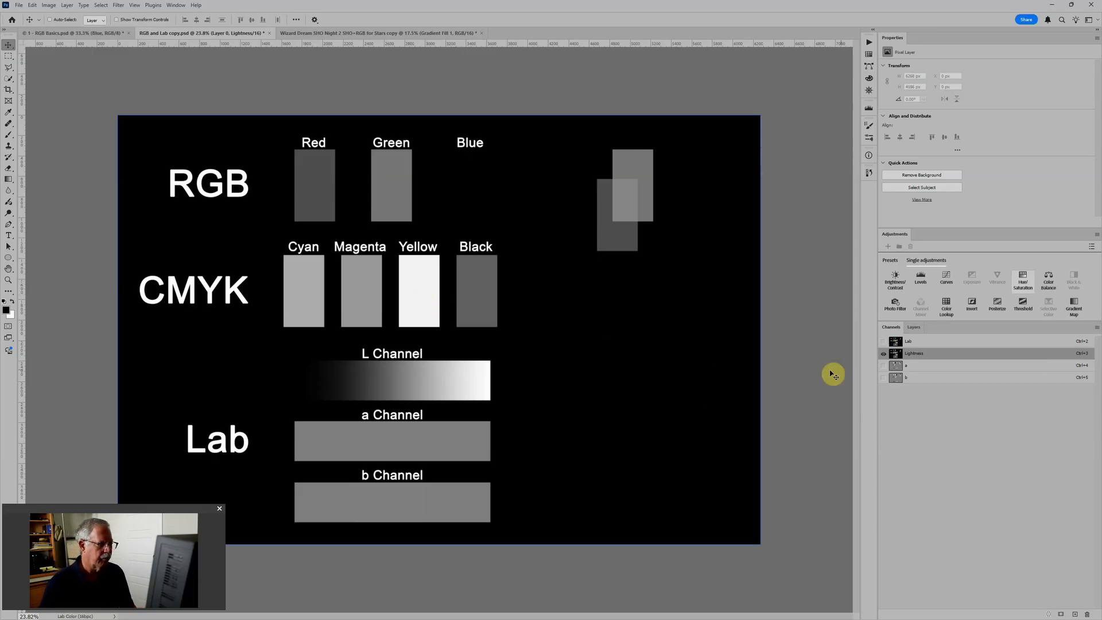
pyautogui.click(932, 368)
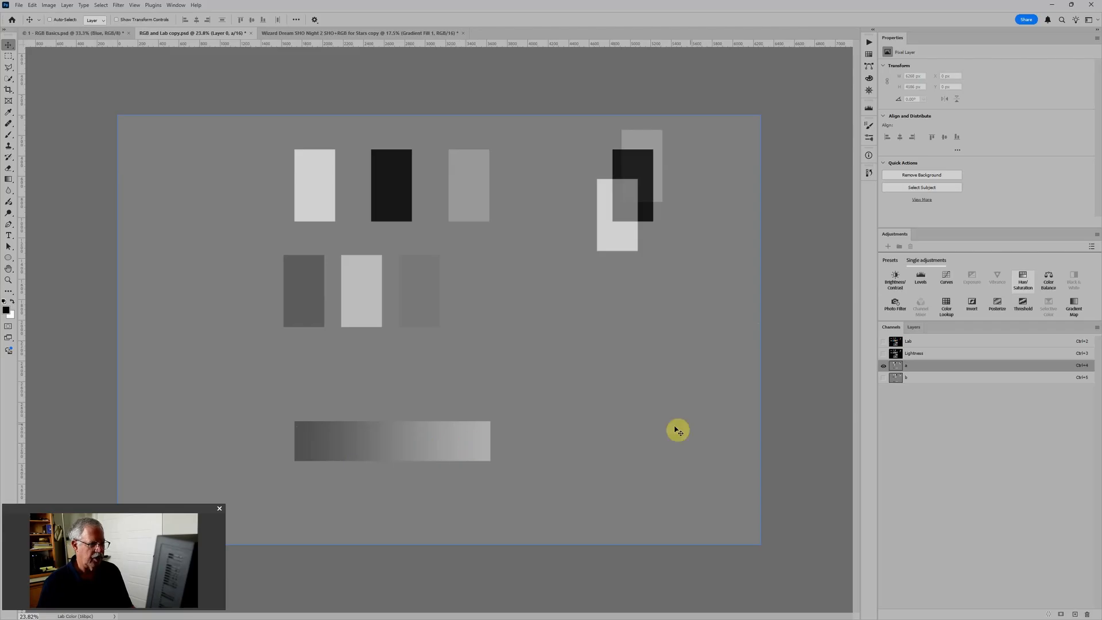
pyautogui.click(897, 379)
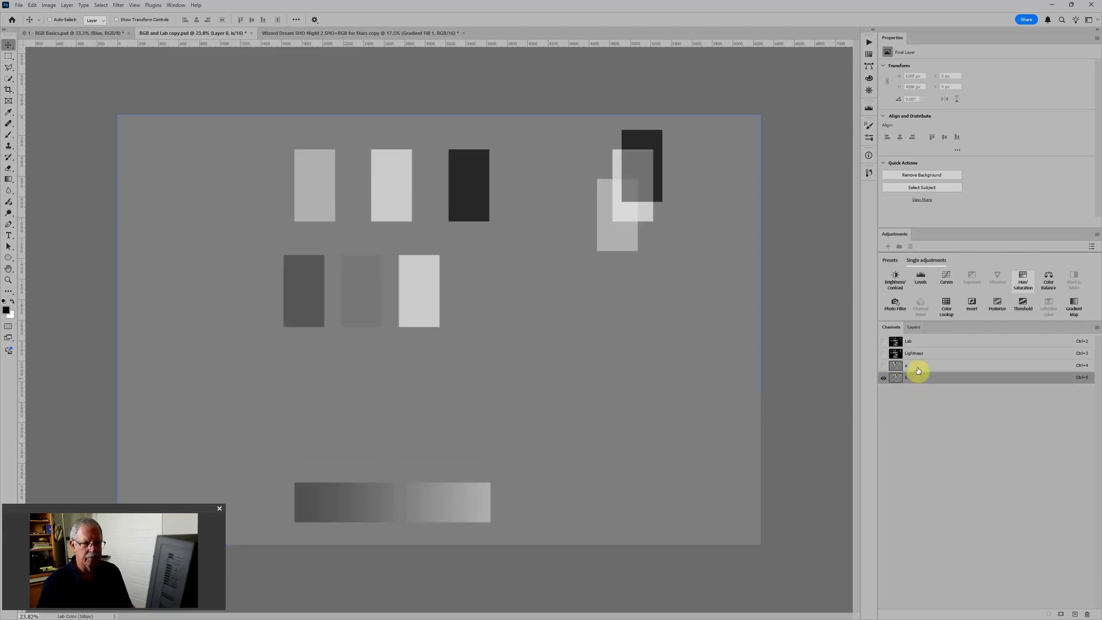
pyautogui.click(918, 346)
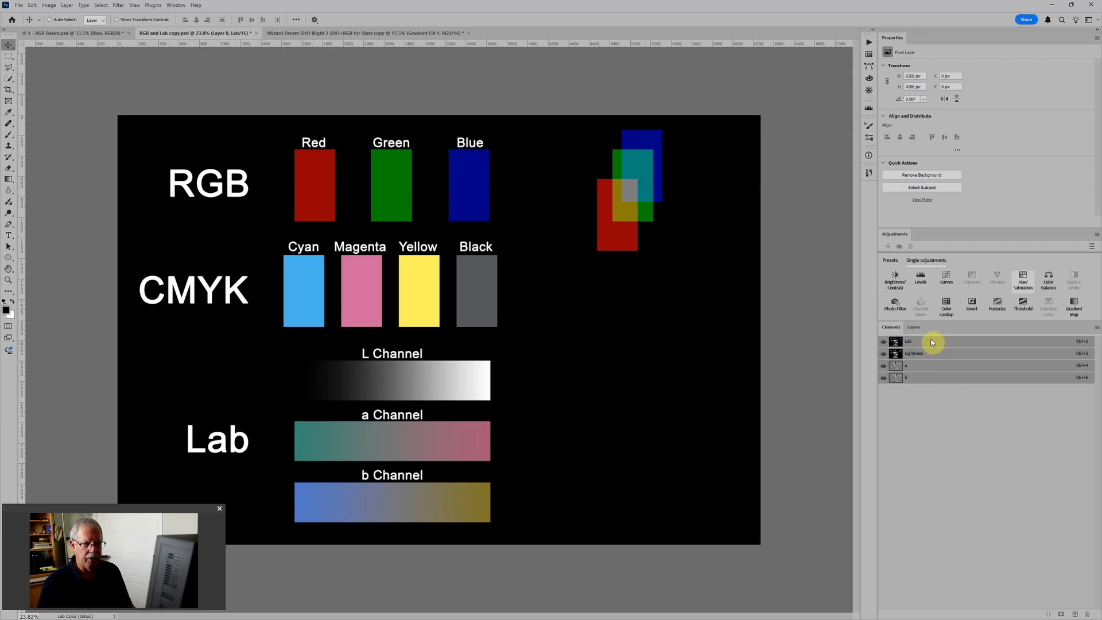
pyautogui.click(915, 328)
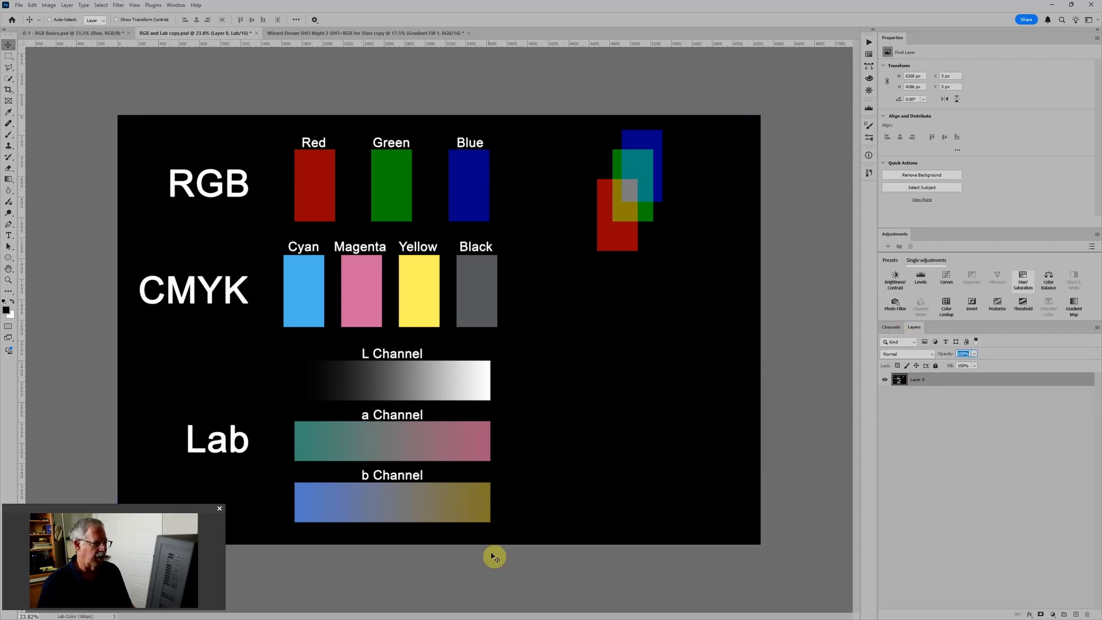
# Open Layer 0's blending options beside the chart and exclude the L channel to preview the colors without lightness, then include it again.
pyautogui.click(943, 382)
pyautogui.doubleClick(943, 383)
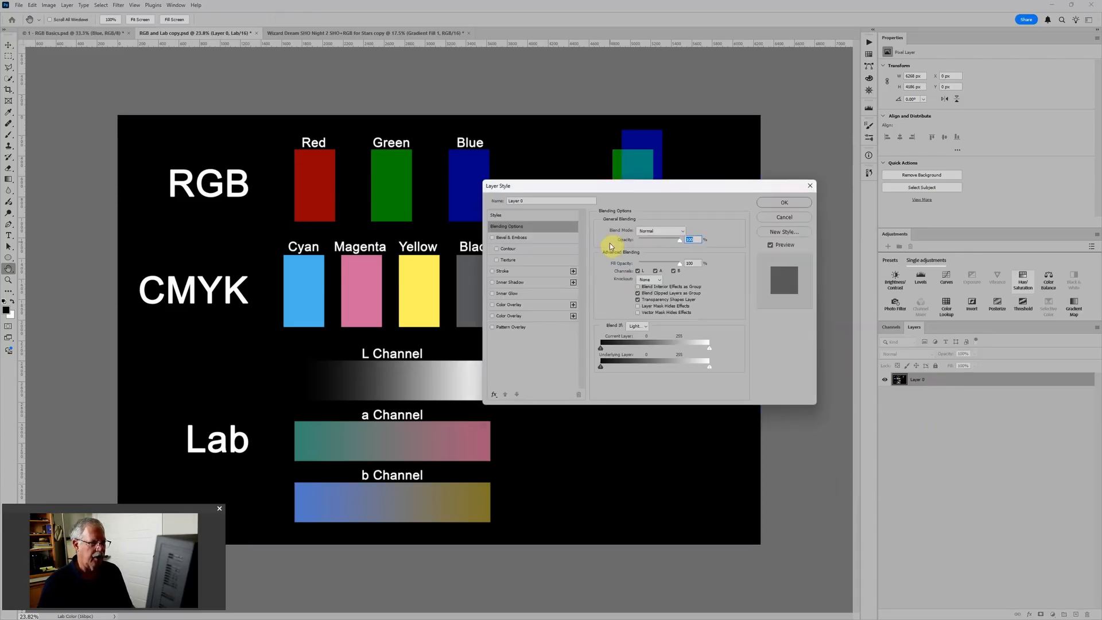
pyautogui.click(673, 271)
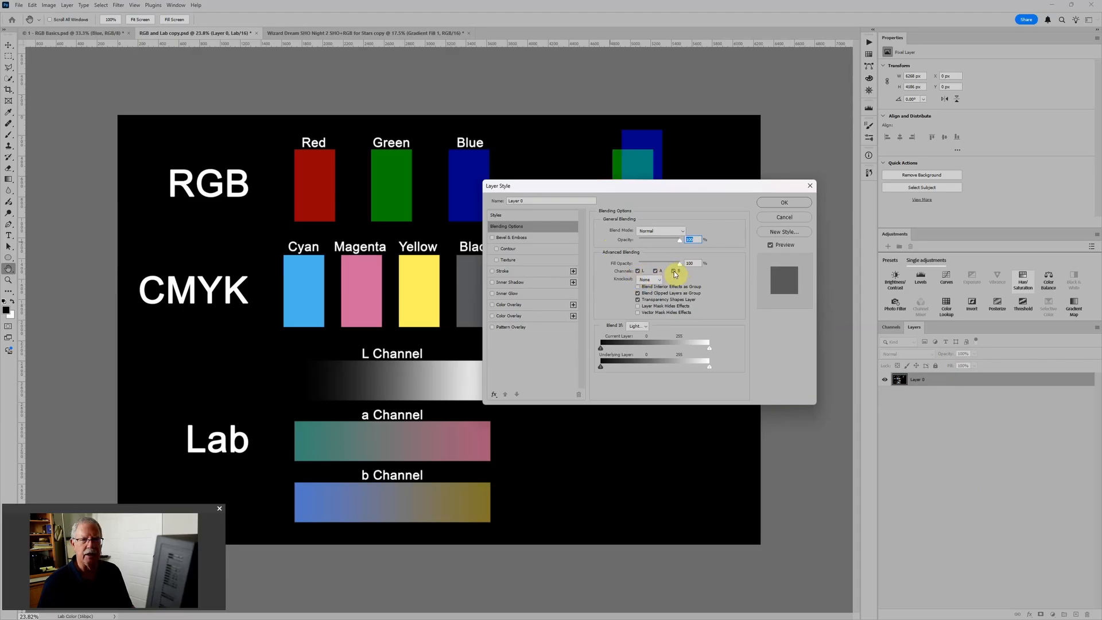
pyautogui.moveTo(646, 187); pyautogui.dragTo(845, 215)
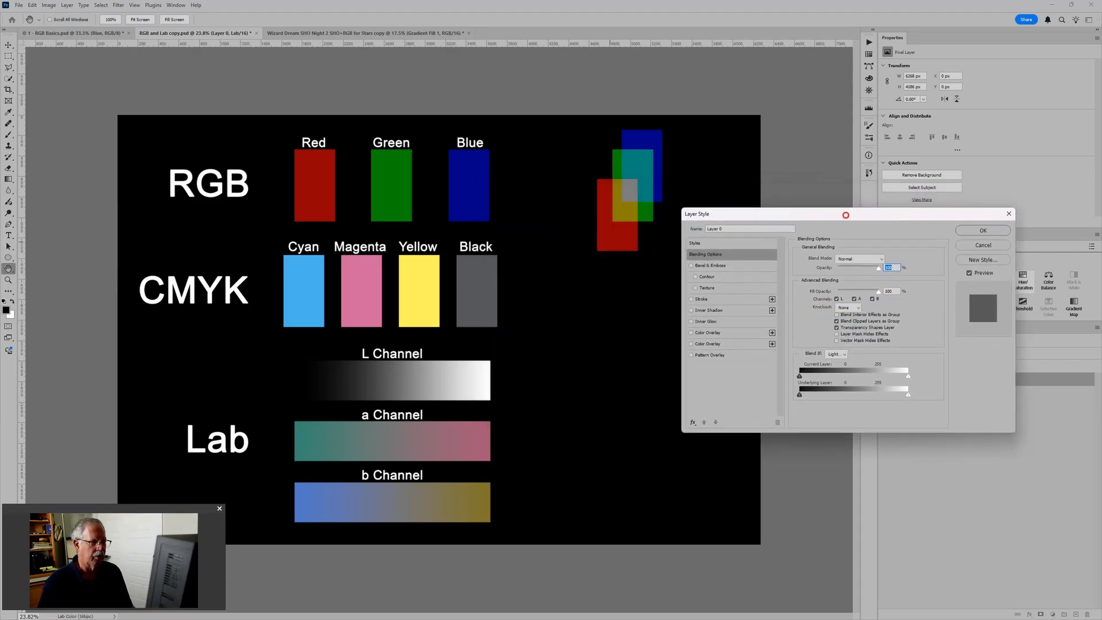
pyautogui.click(837, 299)
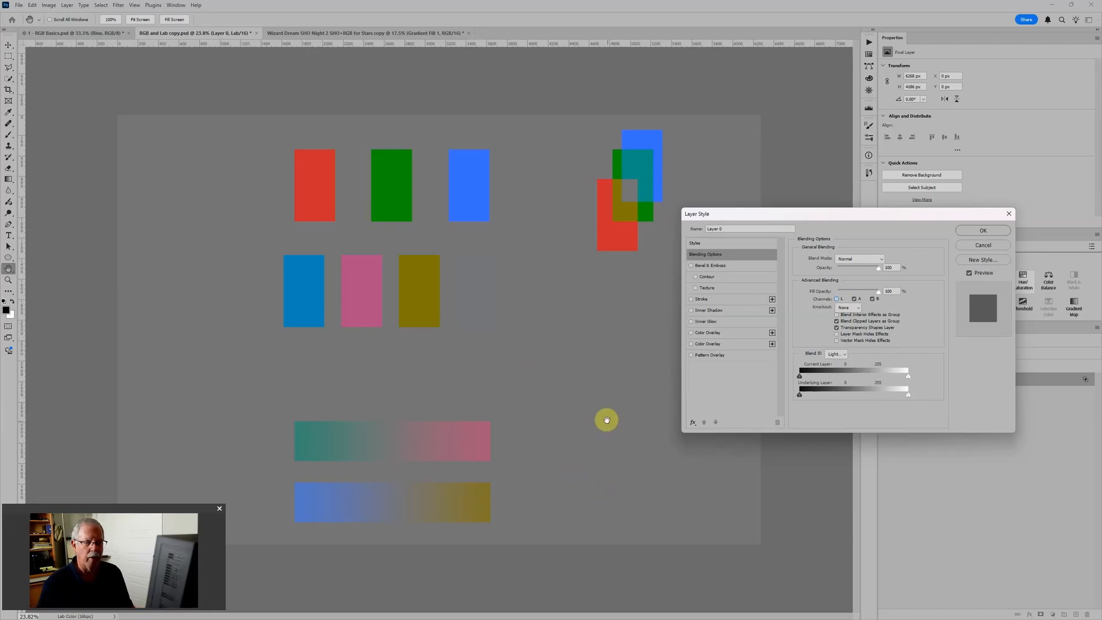
pyautogui.click(840, 355)
pyautogui.click(842, 358)
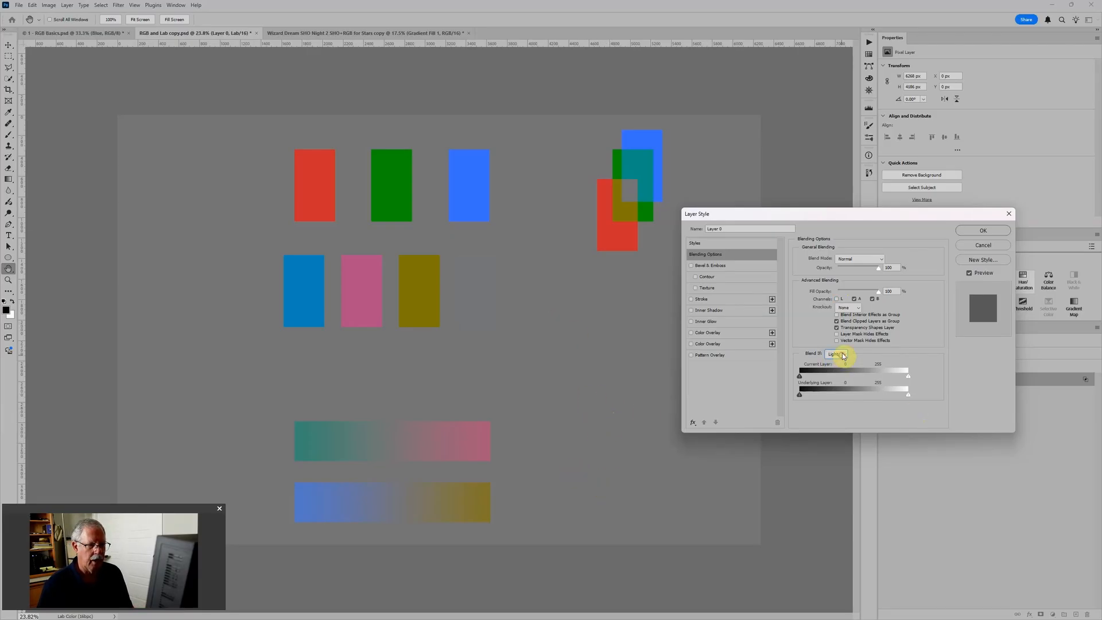
pyautogui.click(838, 300)
# Toggle the A channel off and on repeatedly in Layer 0's blending options to compare its effect, leaving it included.
pyautogui.click(855, 299)
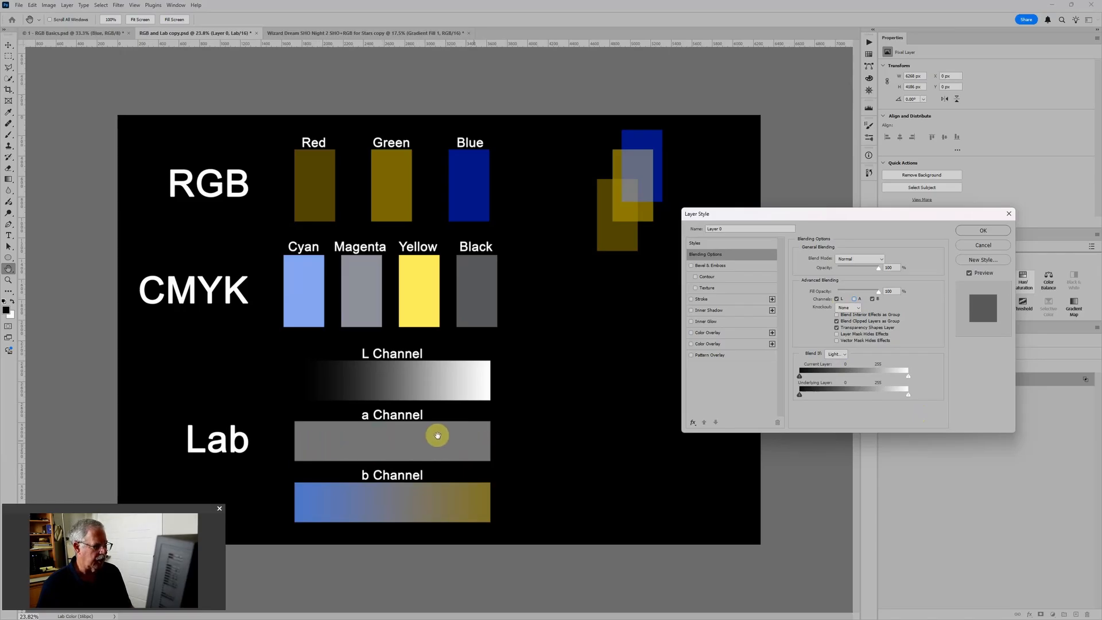
pyautogui.click(856, 299)
pyautogui.click(857, 299)
pyautogui.click(857, 299)
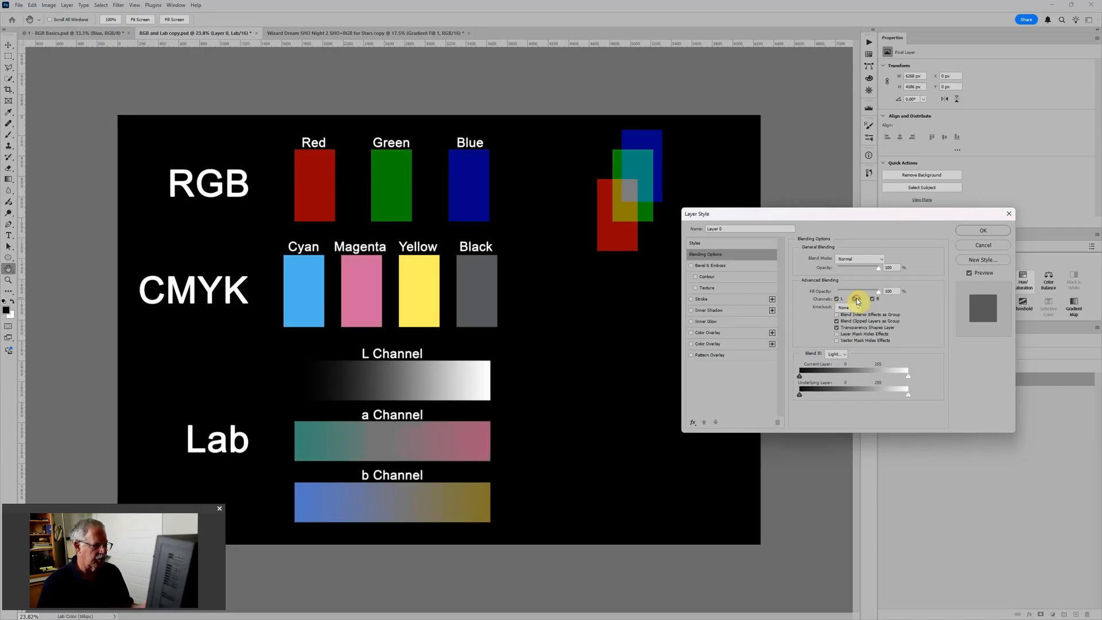
pyautogui.click(858, 300)
pyautogui.click(857, 300)
pyautogui.click(857, 299)
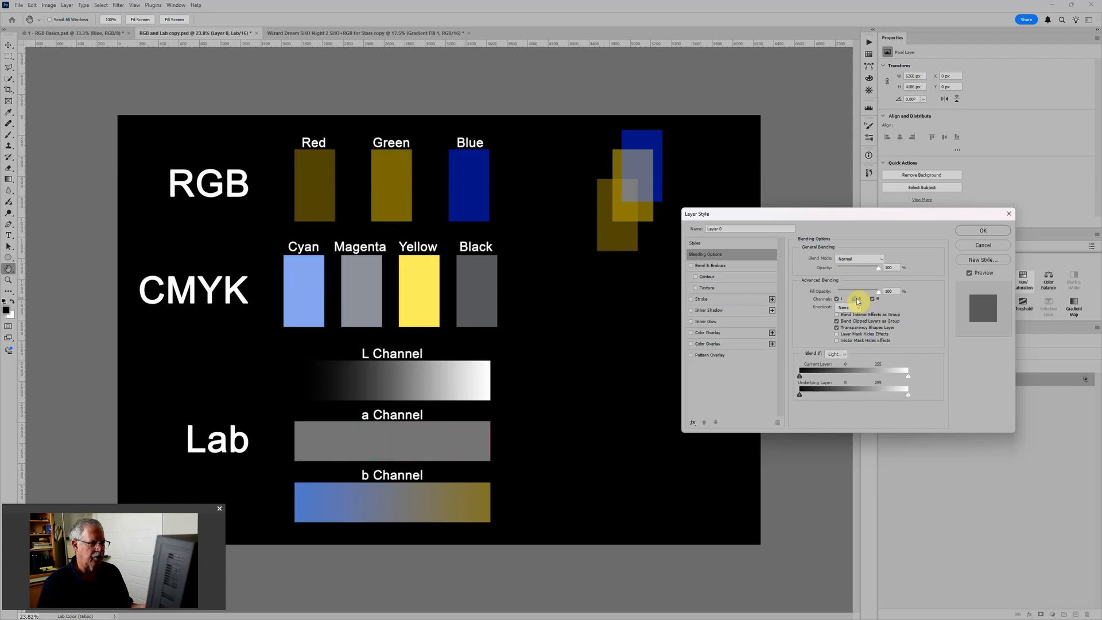
pyautogui.click(856, 299)
pyautogui.click(856, 299)
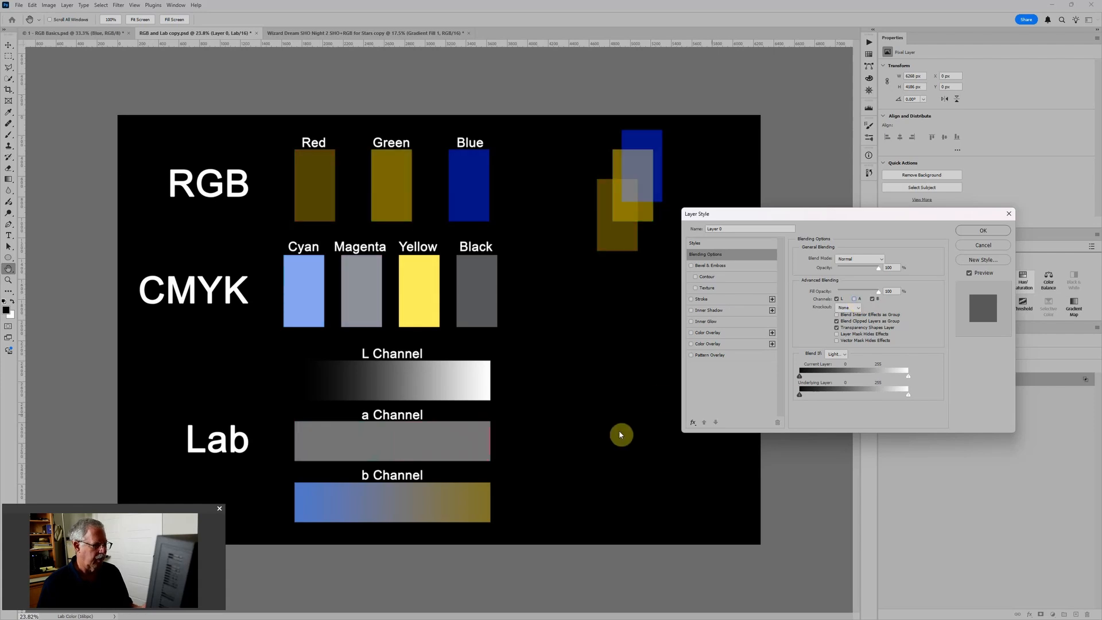
pyautogui.click(857, 299)
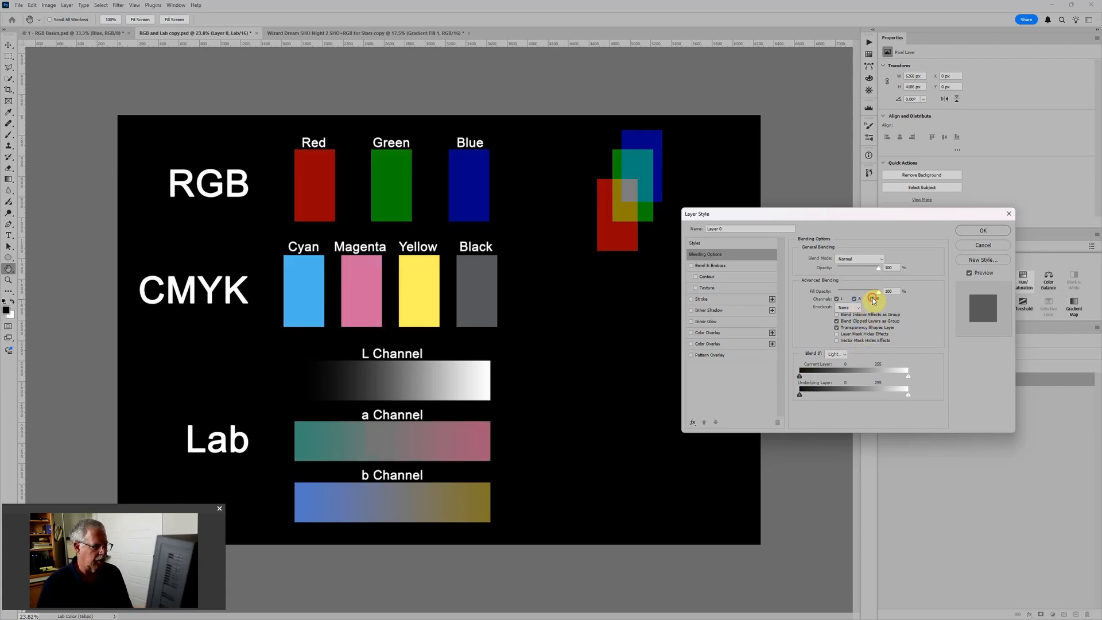
# Toggle the B channel off and on to compare its effect on the chart, and cancel the layer style changes.
pyautogui.click(873, 299)
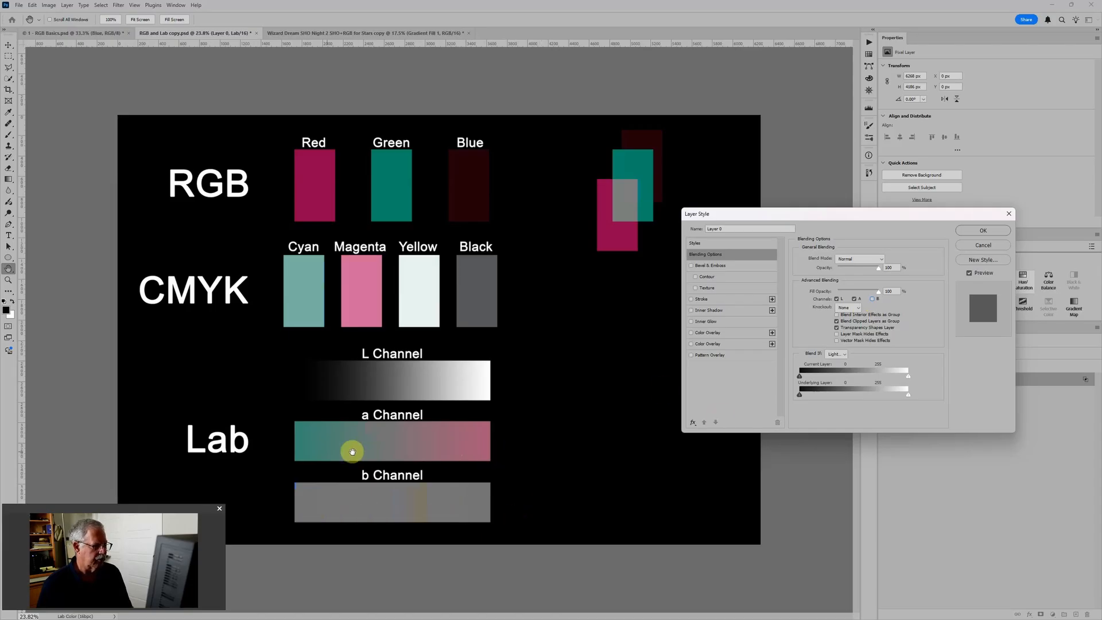
pyautogui.click(873, 299)
pyautogui.click(873, 299)
pyautogui.click(873, 299)
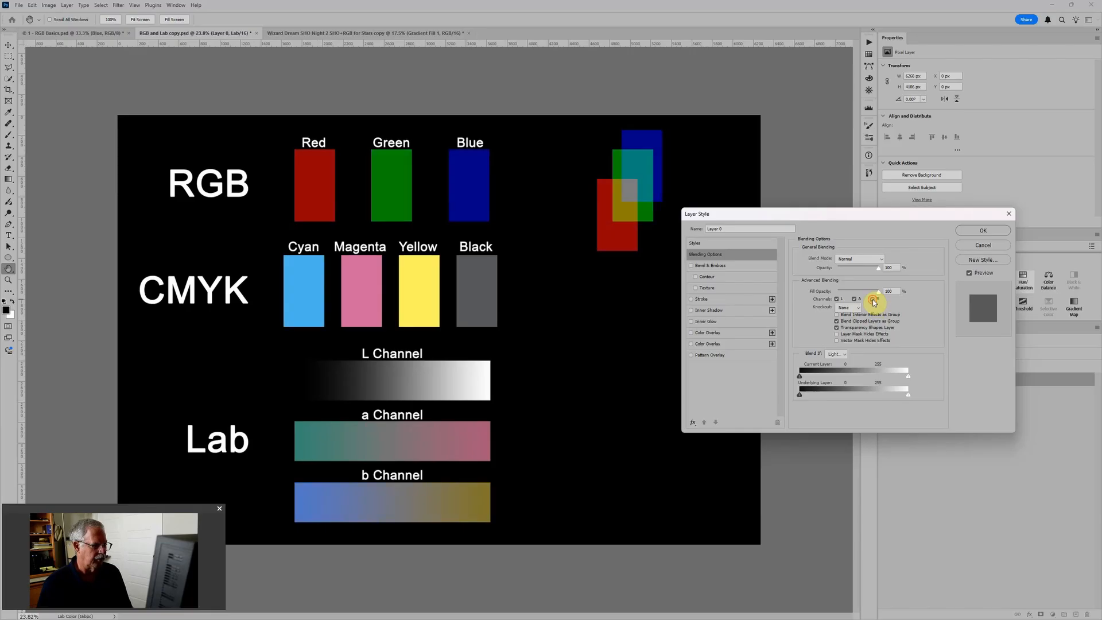
pyautogui.click(873, 299)
pyautogui.click(873, 299)
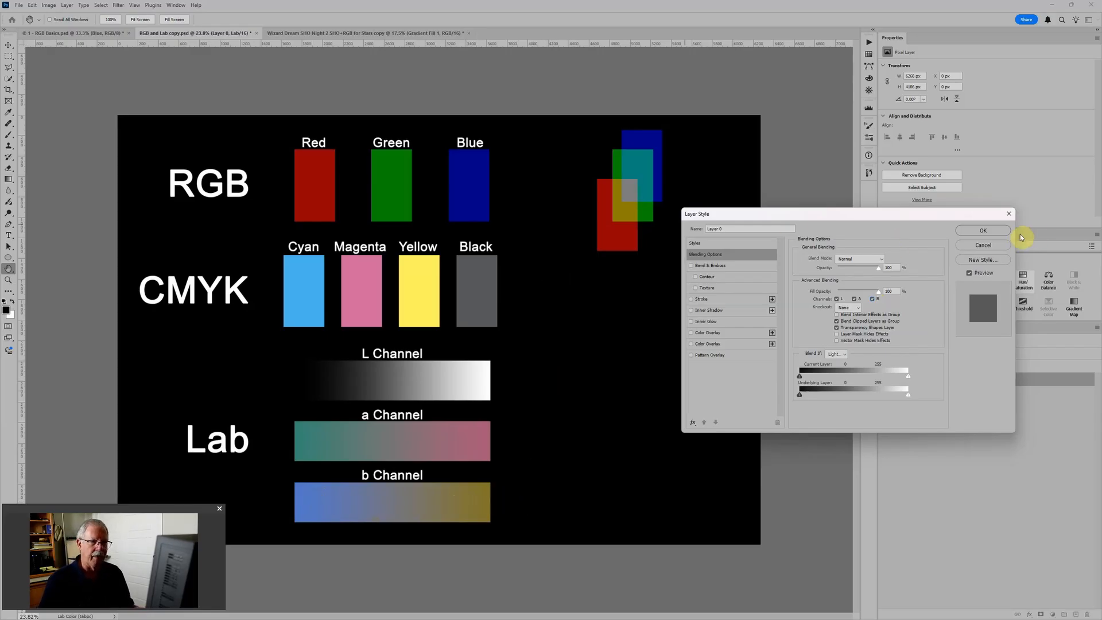
pyautogui.click(981, 248)
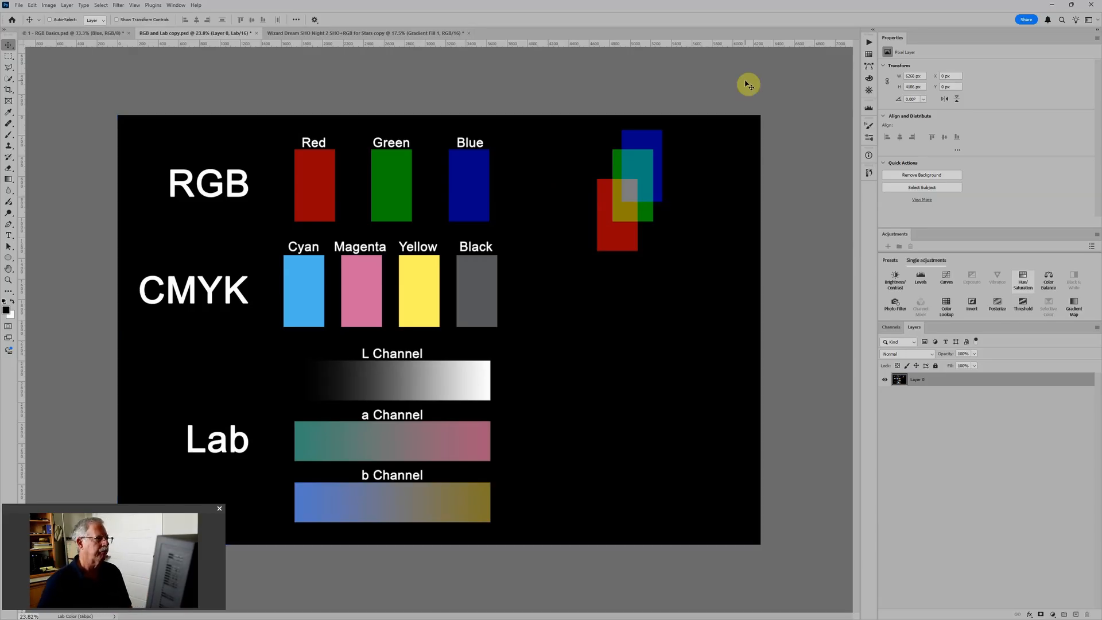
# Switch to the Wizard Dream nebula document and duplicate it under the suggested name, keeping its layers unmerged.
pyautogui.click(385, 36)
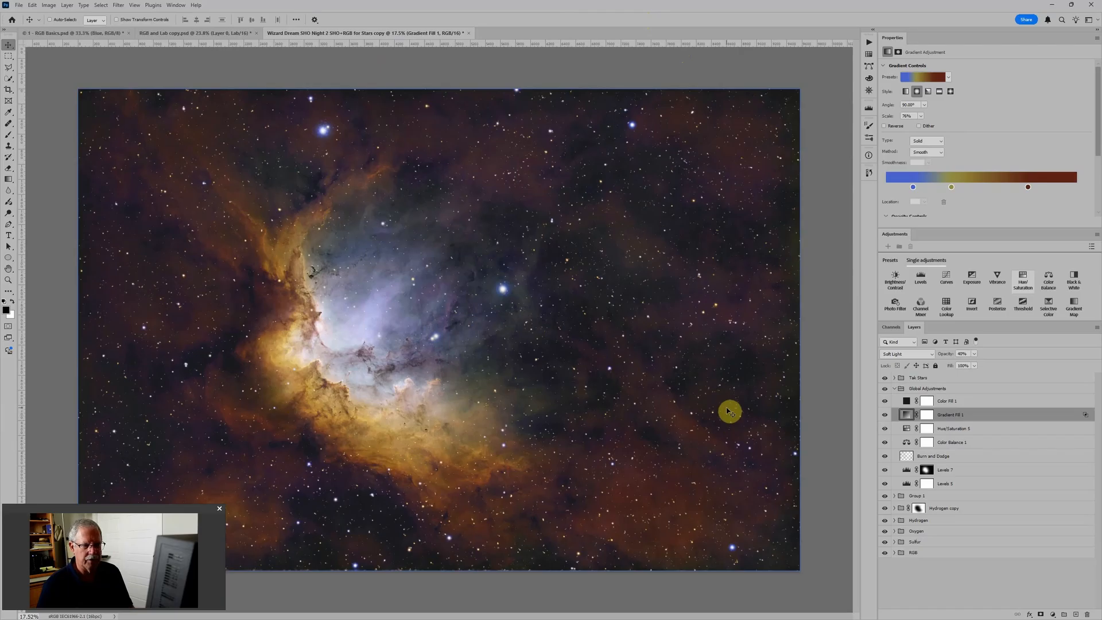
pyautogui.click(895, 508)
pyautogui.click(922, 428)
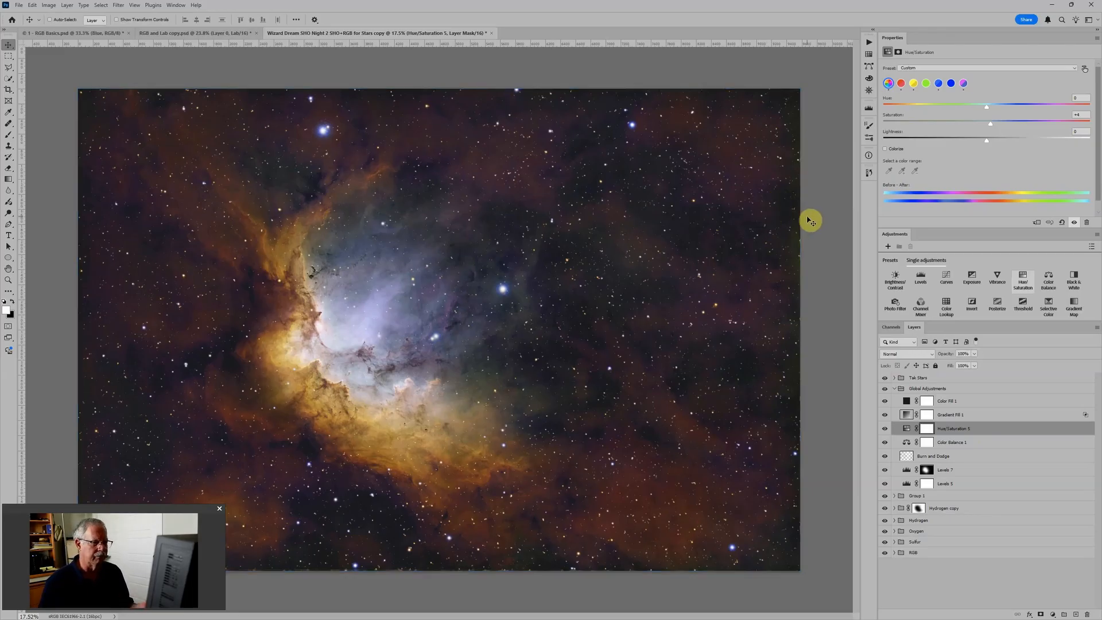
pyautogui.click(976, 414)
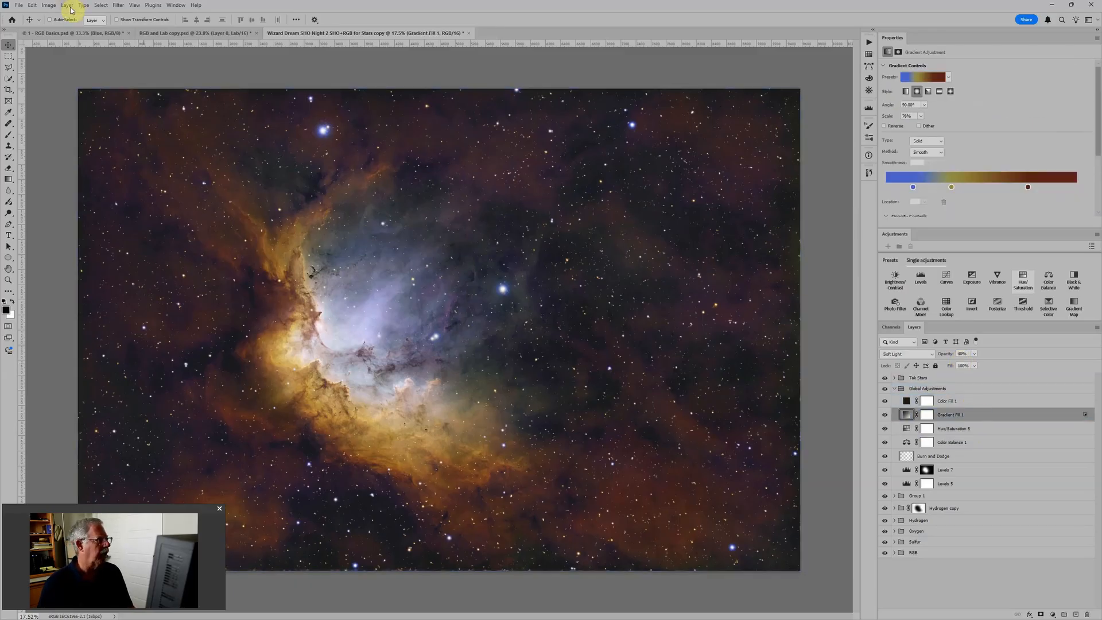
pyautogui.click(54, 7)
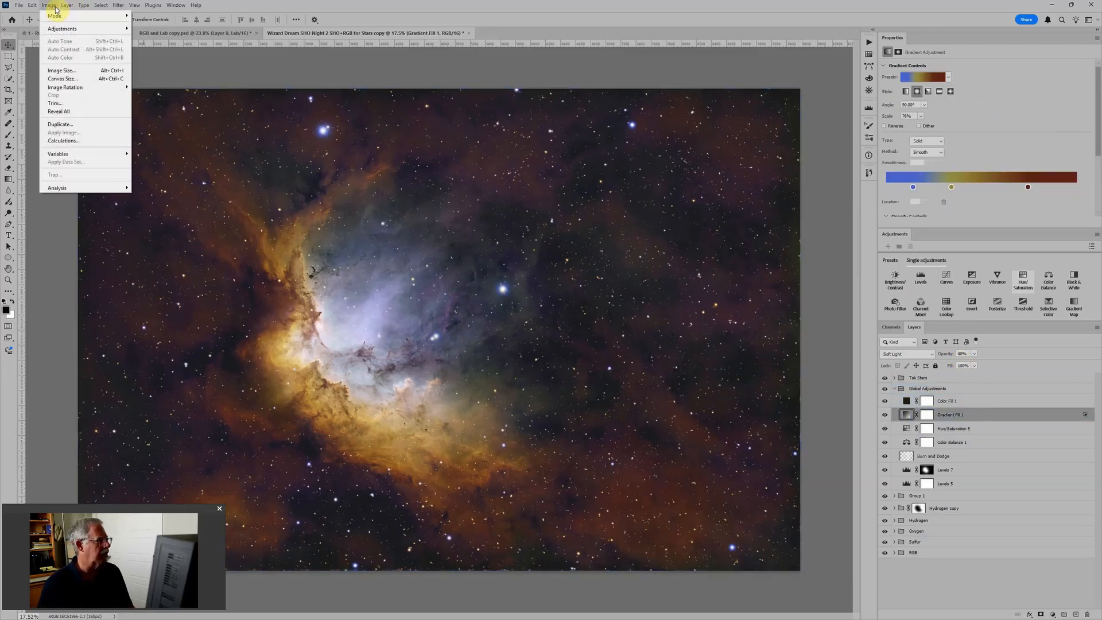
pyautogui.click(67, 125)
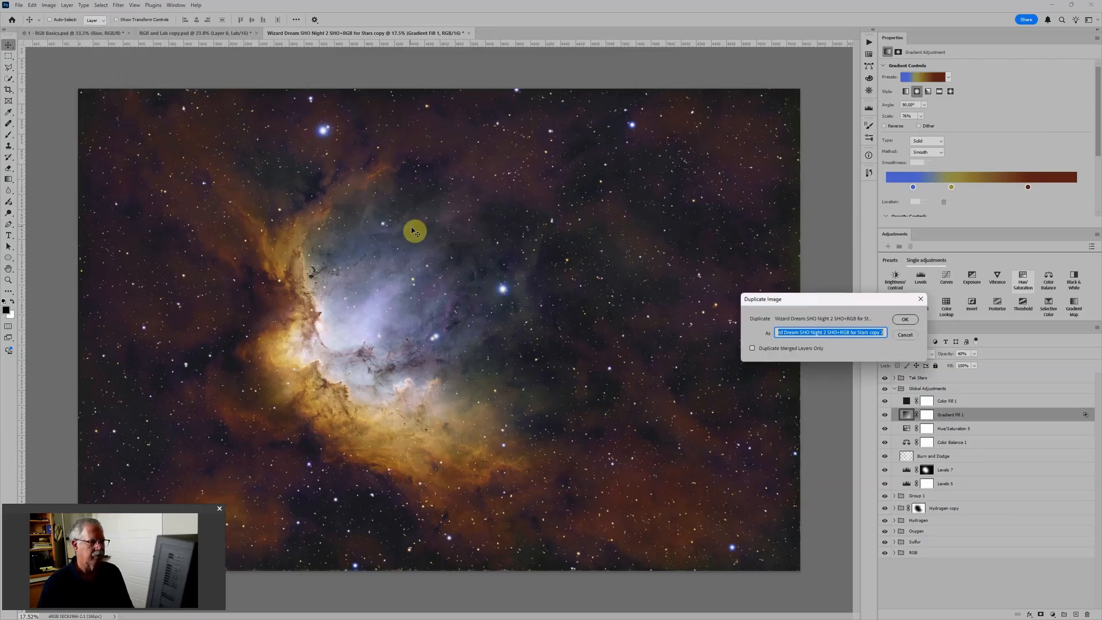
pyautogui.click(904, 319)
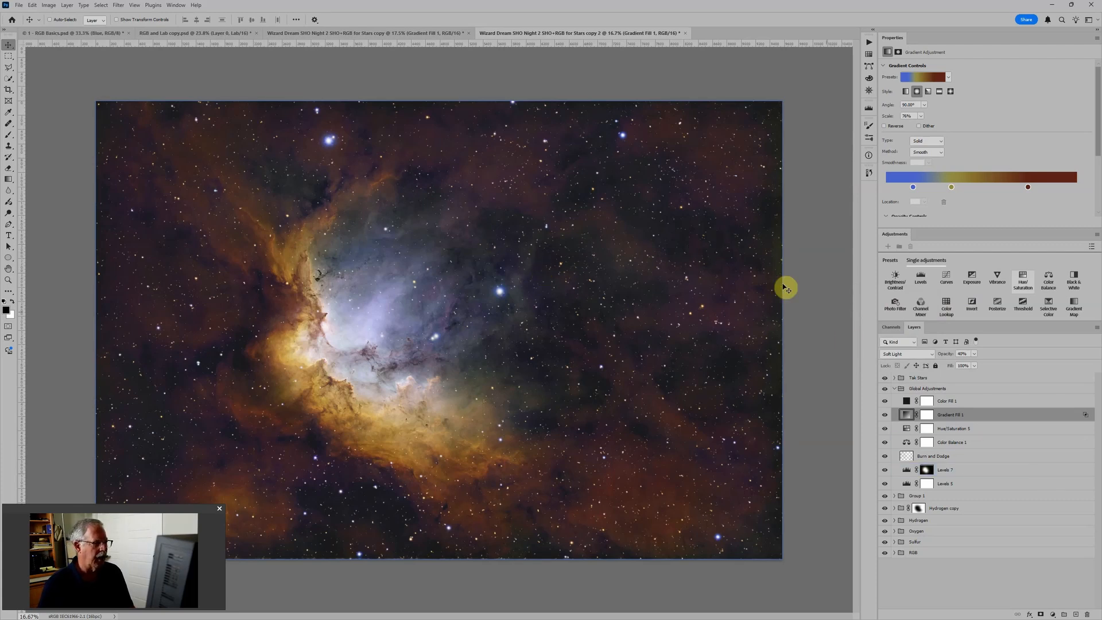
# Hide the Tak Stars group in the duplicate and flatten the image, discarding the hidden layers.
pyautogui.click(885, 379)
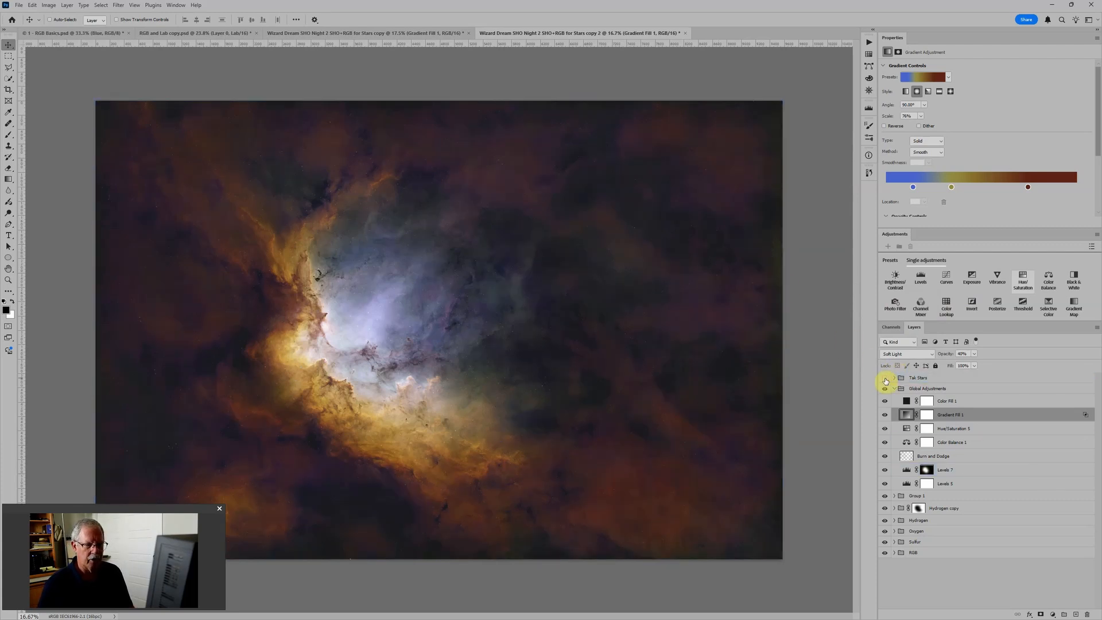
pyautogui.click(886, 401)
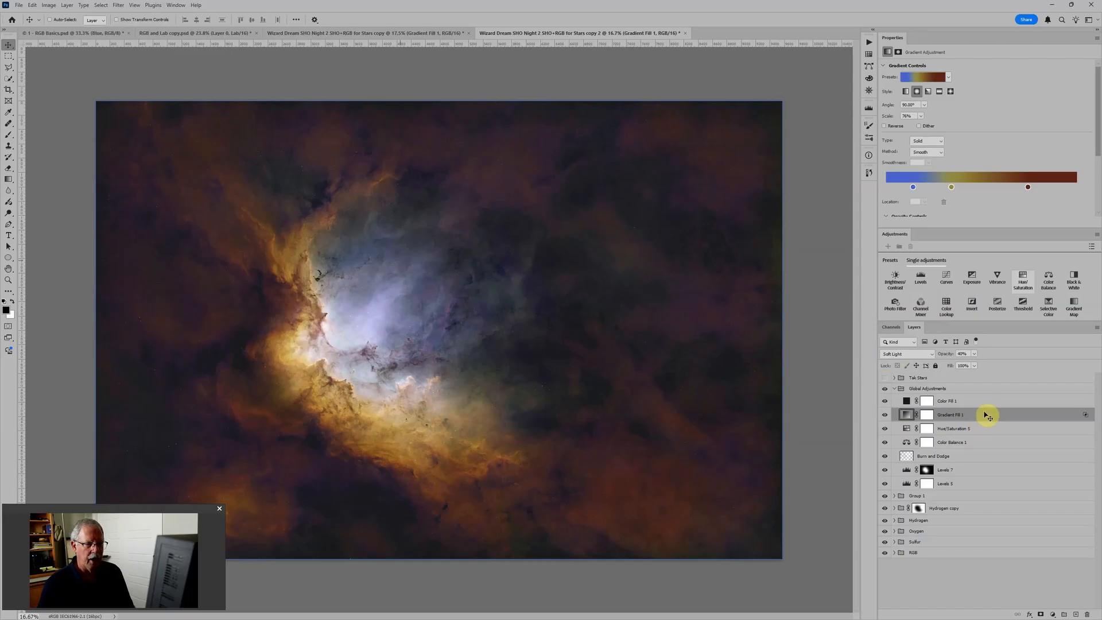
pyautogui.click(67, 5)
pyautogui.click(96, 342)
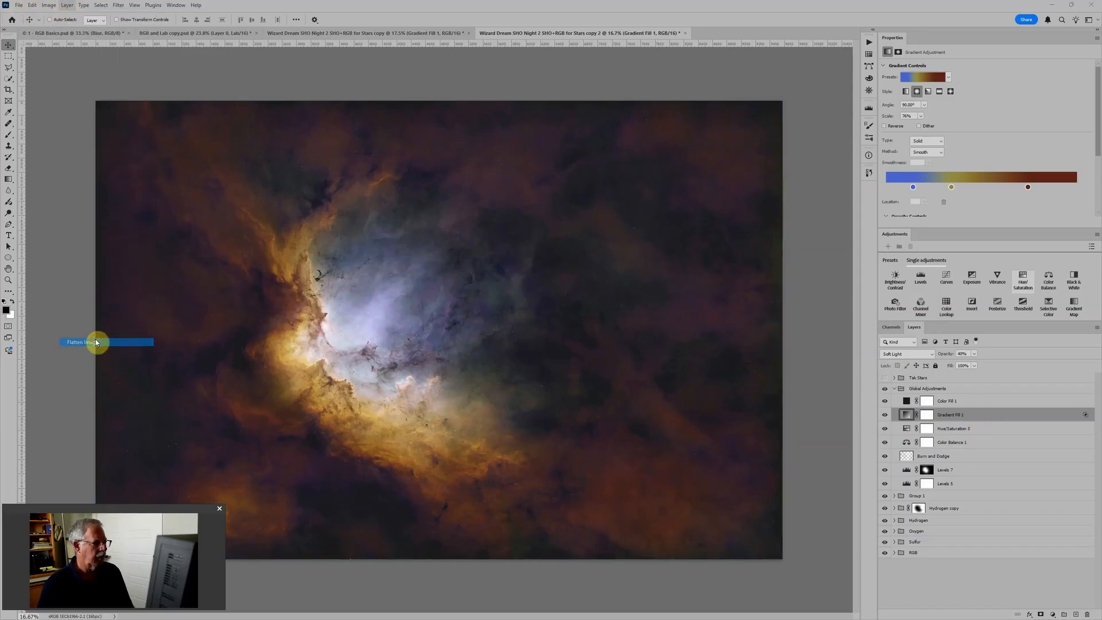
pyautogui.click(511, 227)
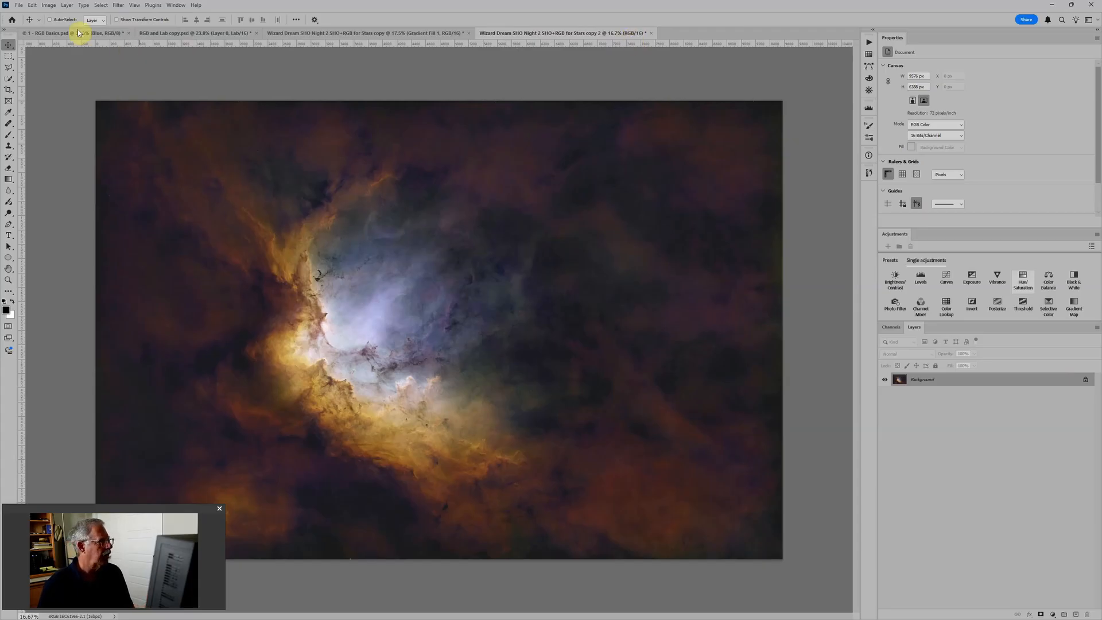
# Convert the flattened starless nebula to Lab Color mode, check its channels and return to the layer list.
pyautogui.click(50, 5)
pyautogui.moveTo(58, 15)
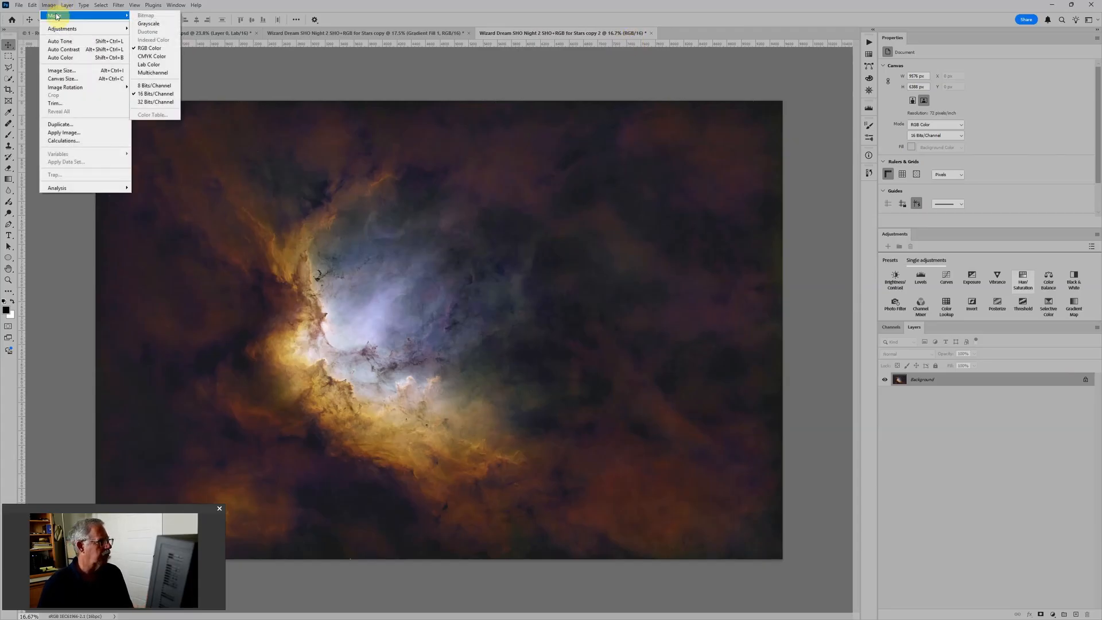
pyautogui.click(150, 65)
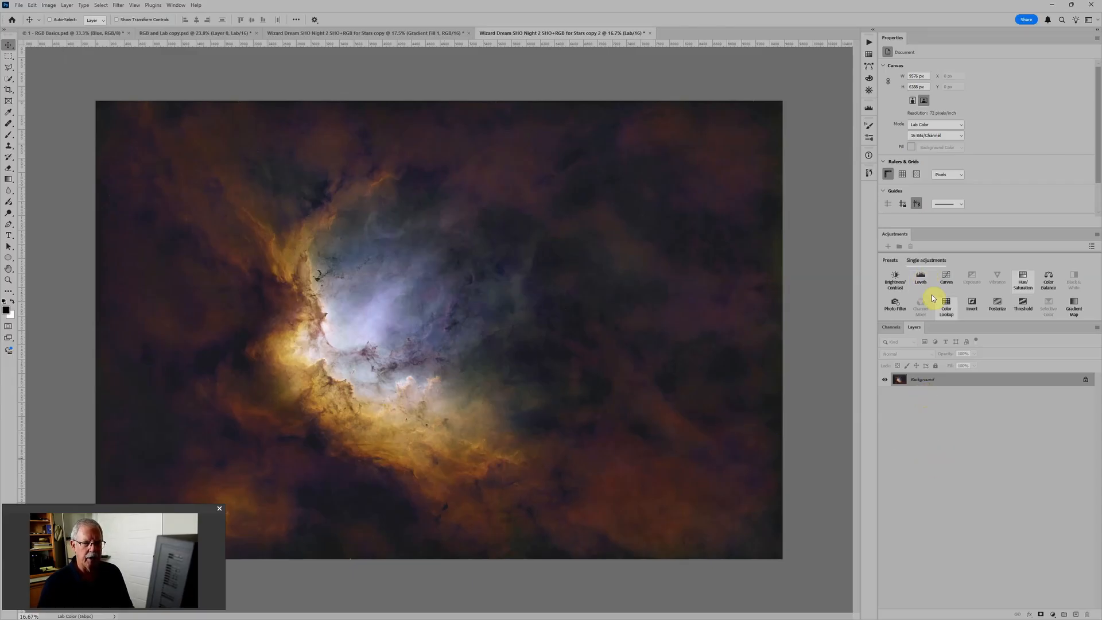
pyautogui.click(892, 327)
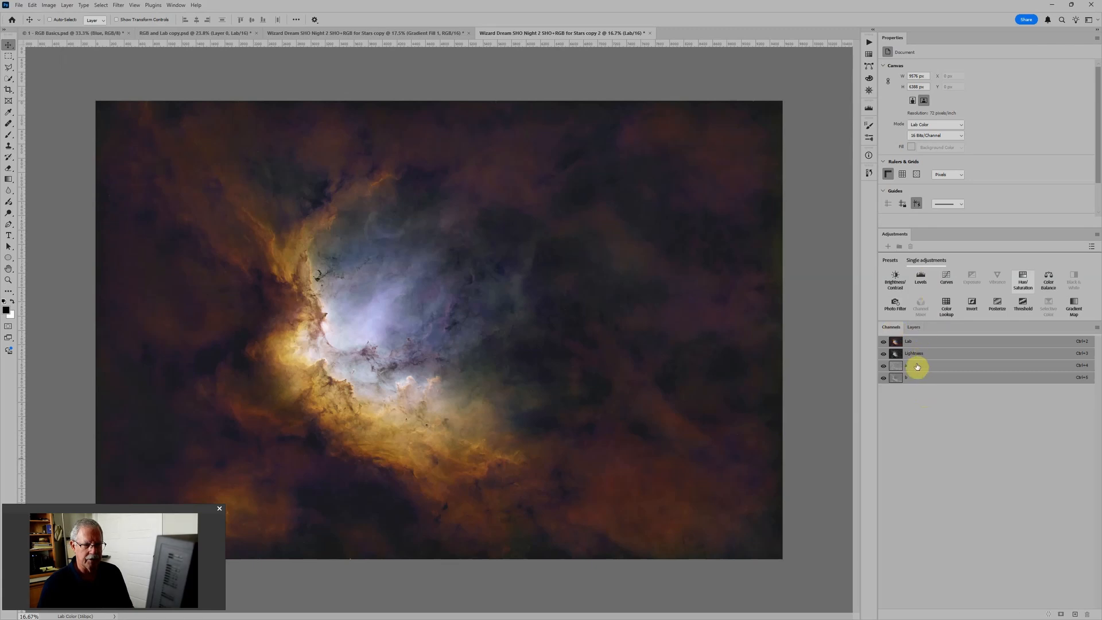
pyautogui.click(914, 329)
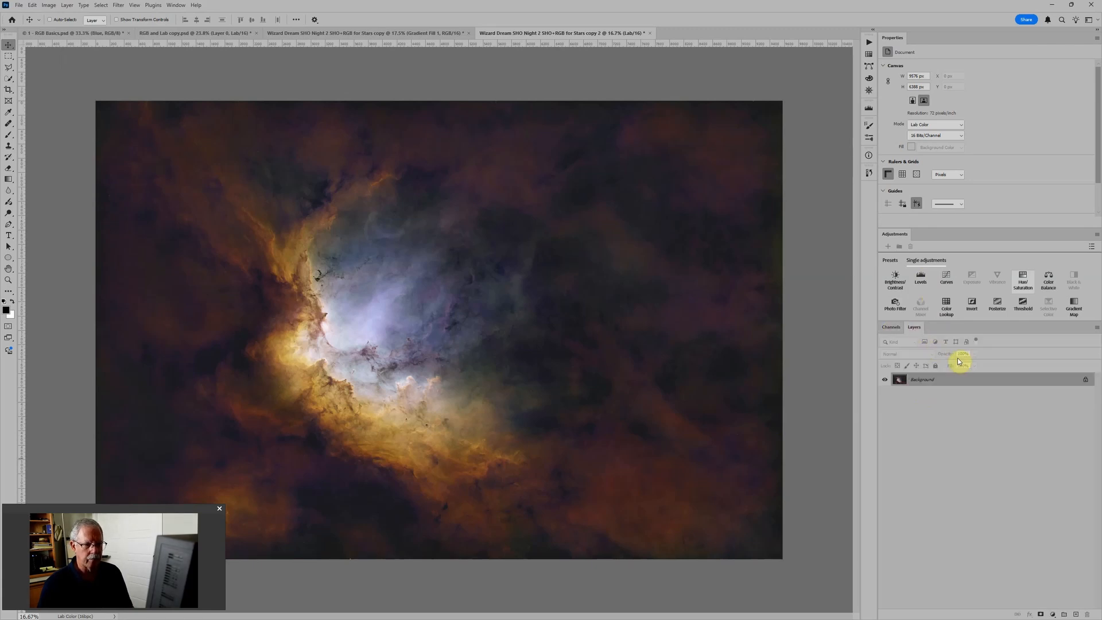
# Add a Levels adjustment layer and set the a channel's black input to 32 and white input to 229.
pyautogui.click(922, 278)
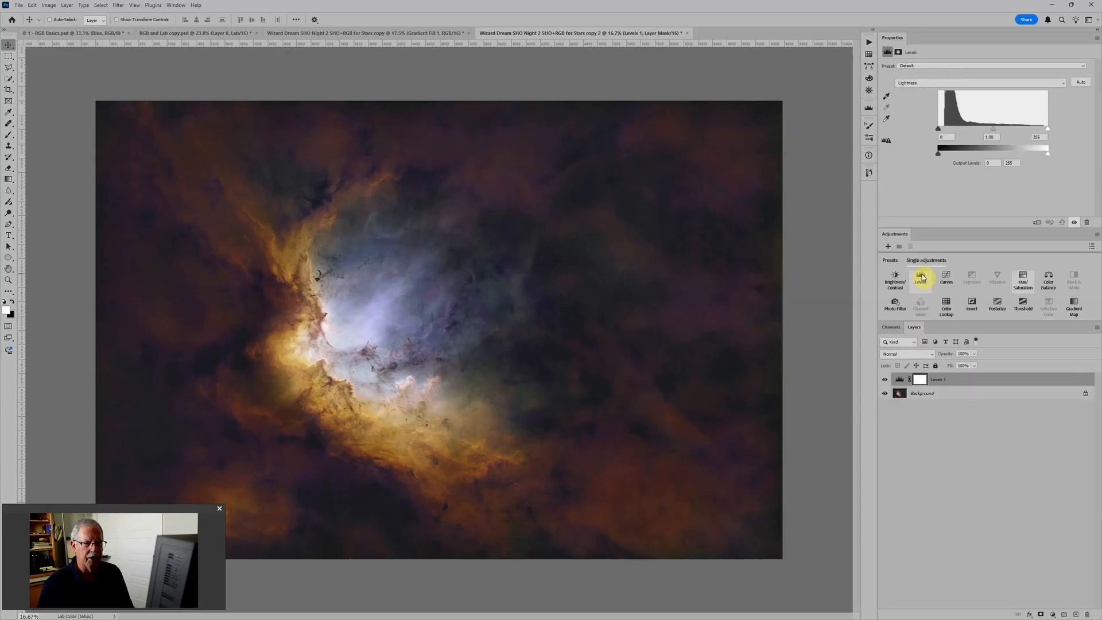
pyautogui.click(926, 84)
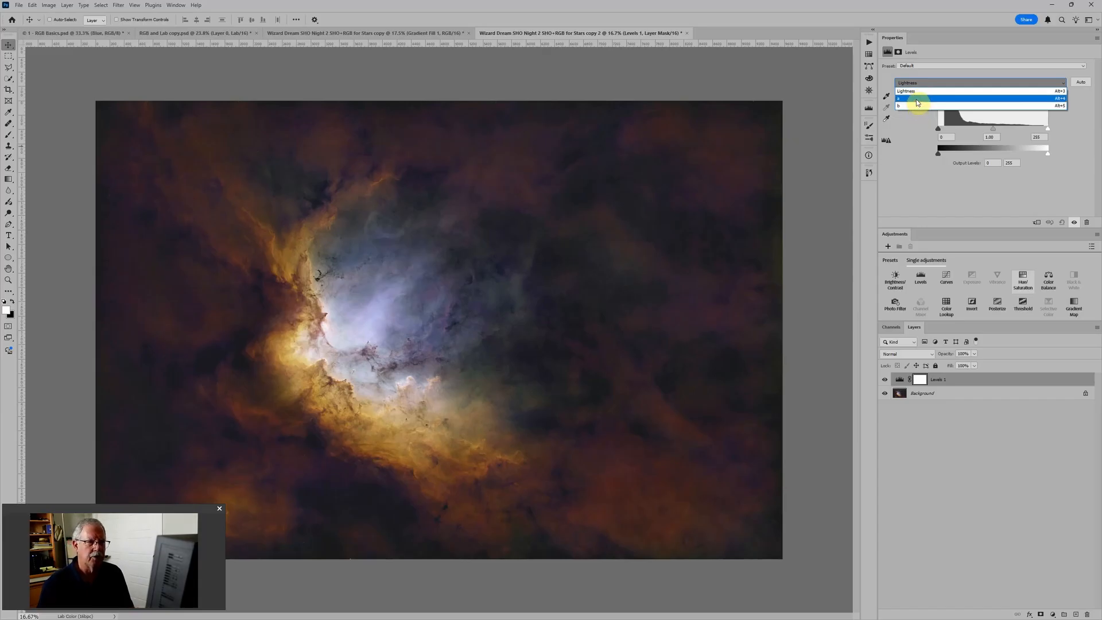
pyautogui.click(918, 101)
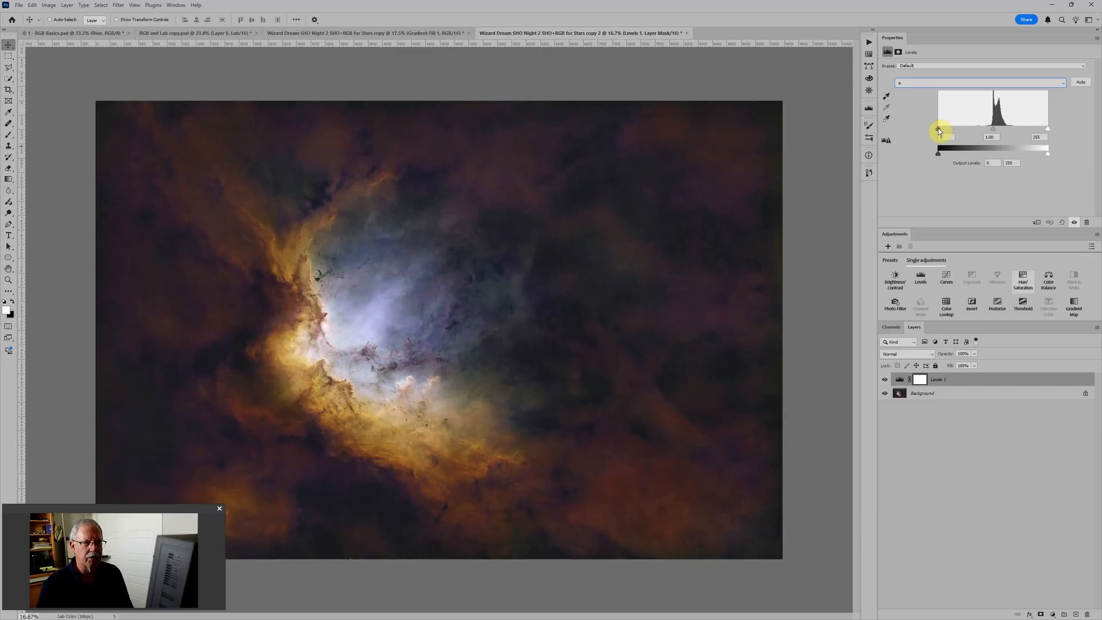
pyautogui.moveTo(939, 131); pyautogui.dragTo(951, 130)
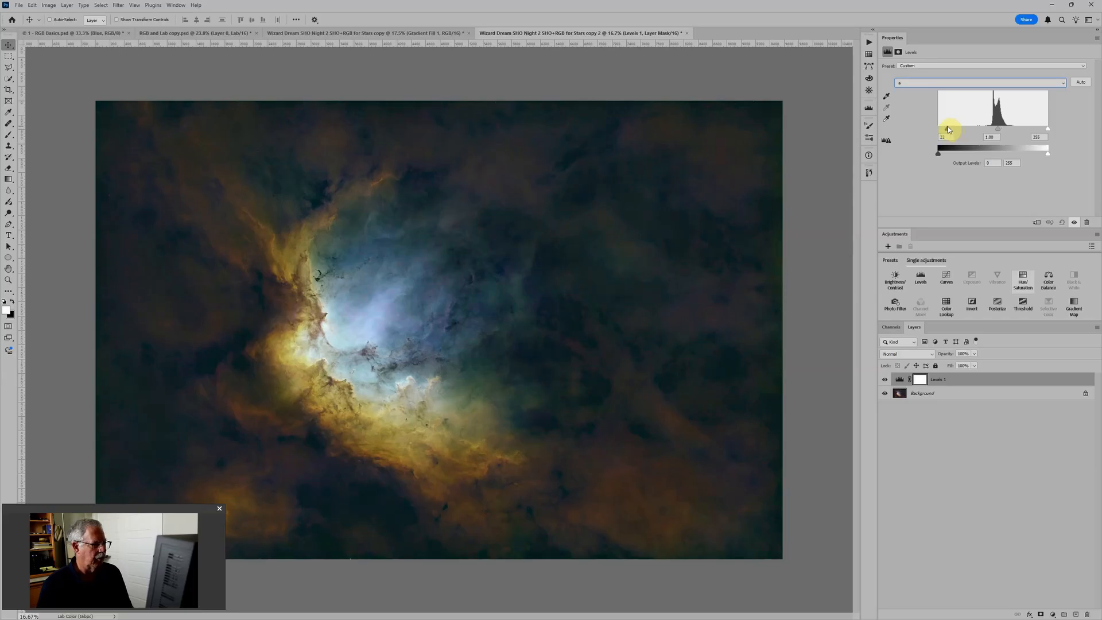
pyautogui.moveTo(955, 130); pyautogui.dragTo(951, 129)
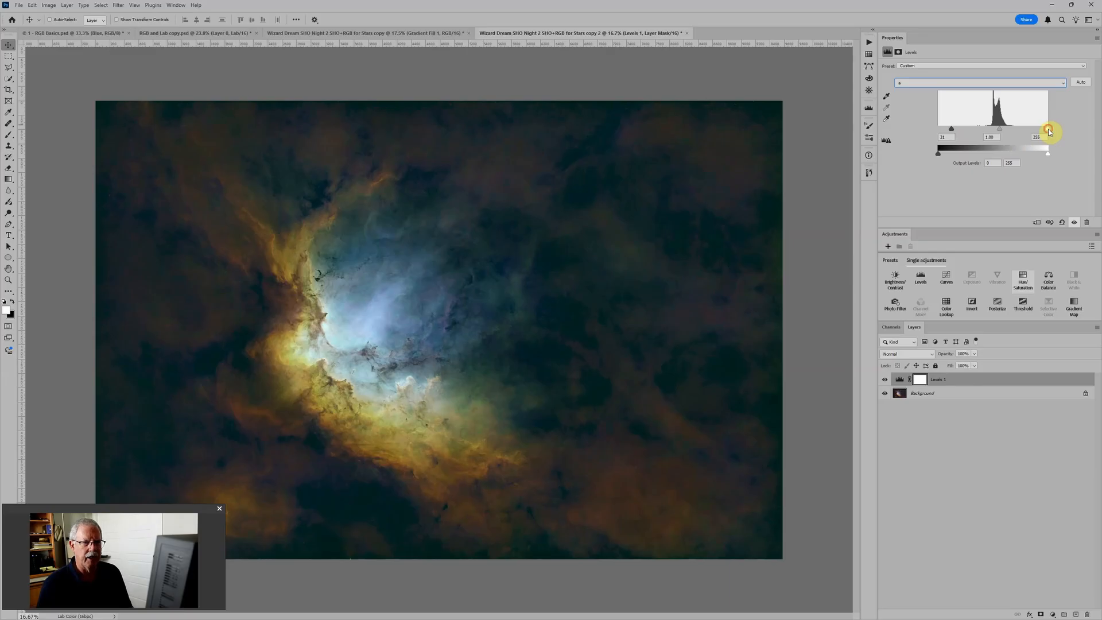
pyautogui.moveTo(1049, 129); pyautogui.dragTo(1039, 132)
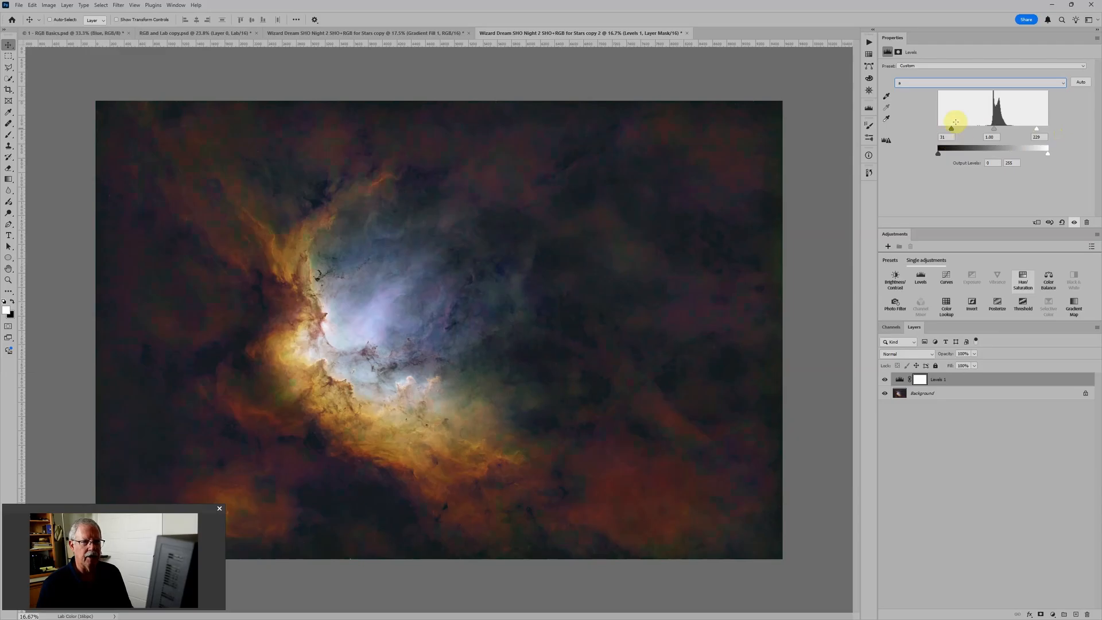
pyautogui.moveTo(951, 129); pyautogui.dragTo(952, 129)
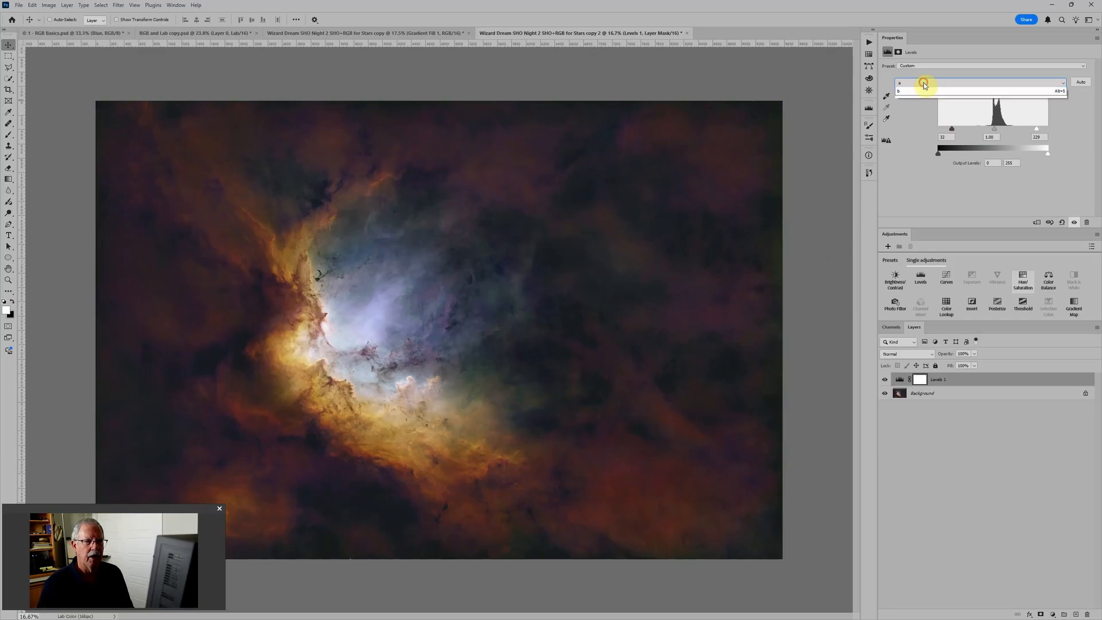
# Set the b channel's black input to 18 and white input to 247 in the Levels adjustment.
pyautogui.click(922, 90)
pyautogui.click(913, 106)
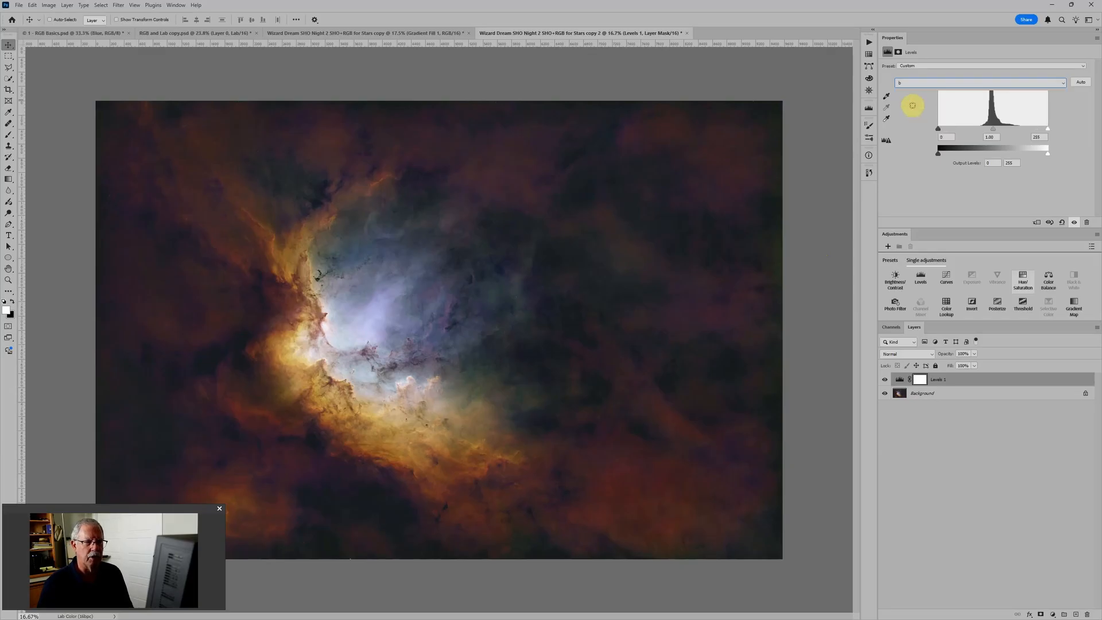
pyautogui.click(940, 129)
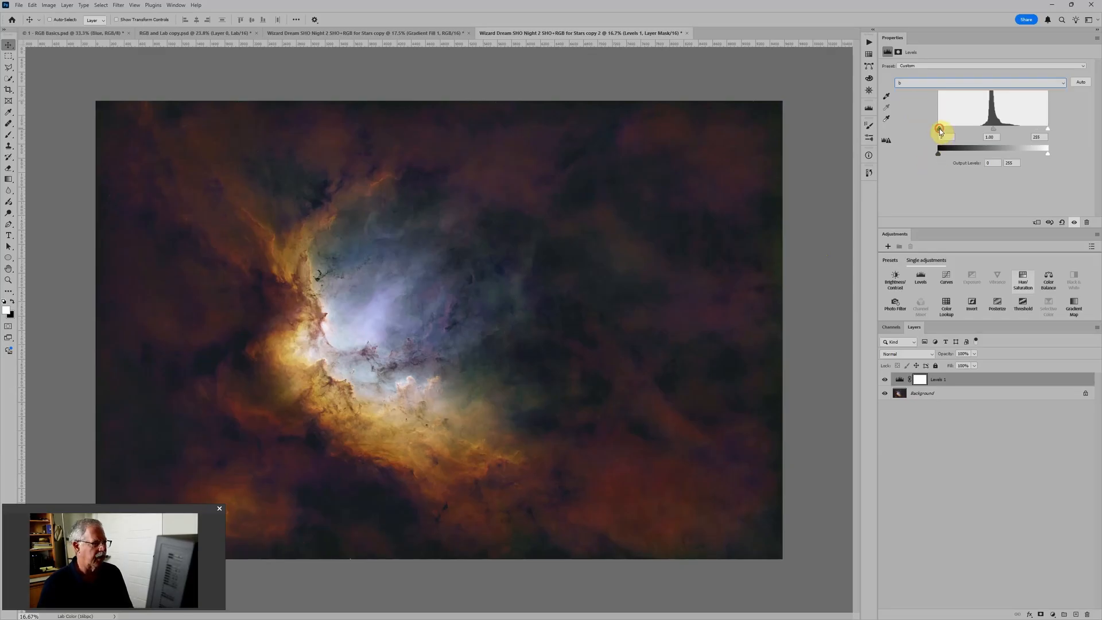
pyautogui.moveTo(945, 132); pyautogui.dragTo(947, 131)
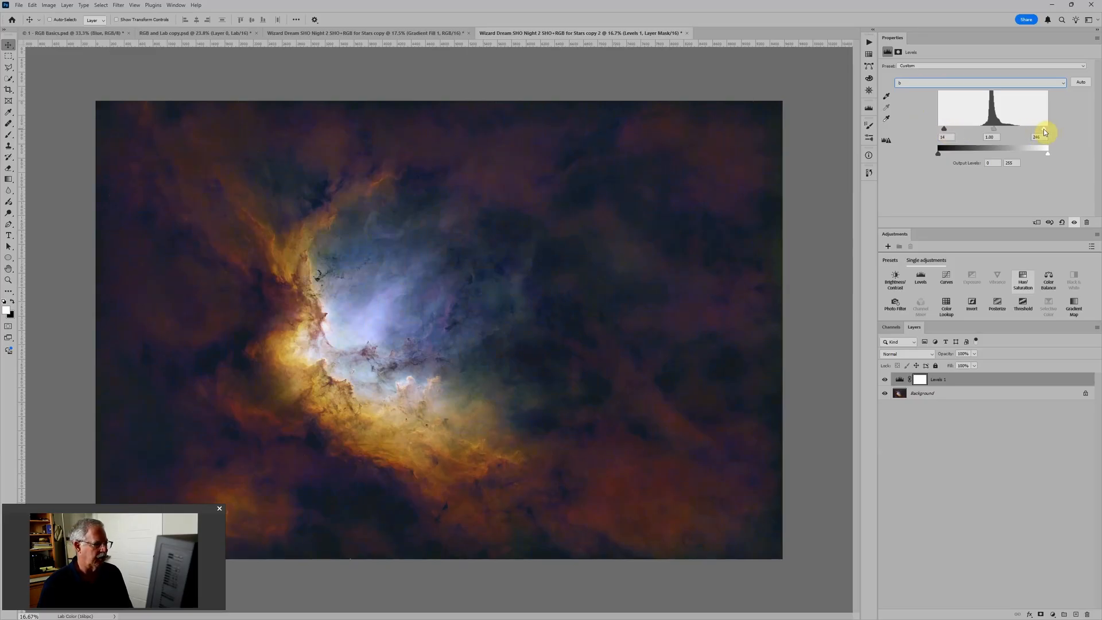
pyautogui.moveTo(1042, 128); pyautogui.dragTo(1045, 128)
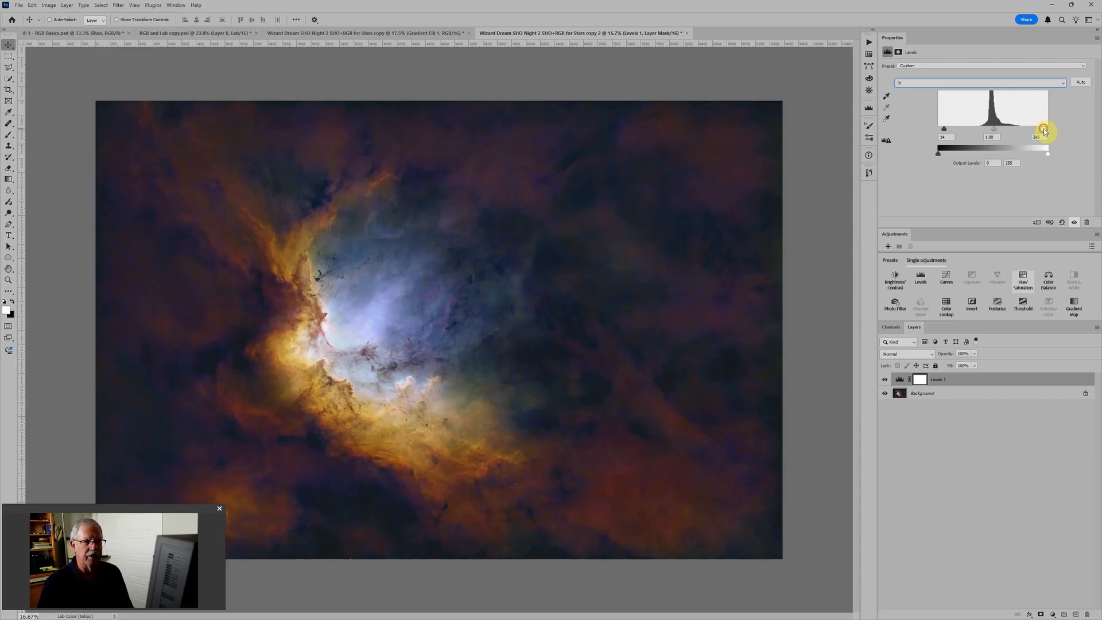
pyautogui.moveTo(1043, 128); pyautogui.dragTo(1045, 128)
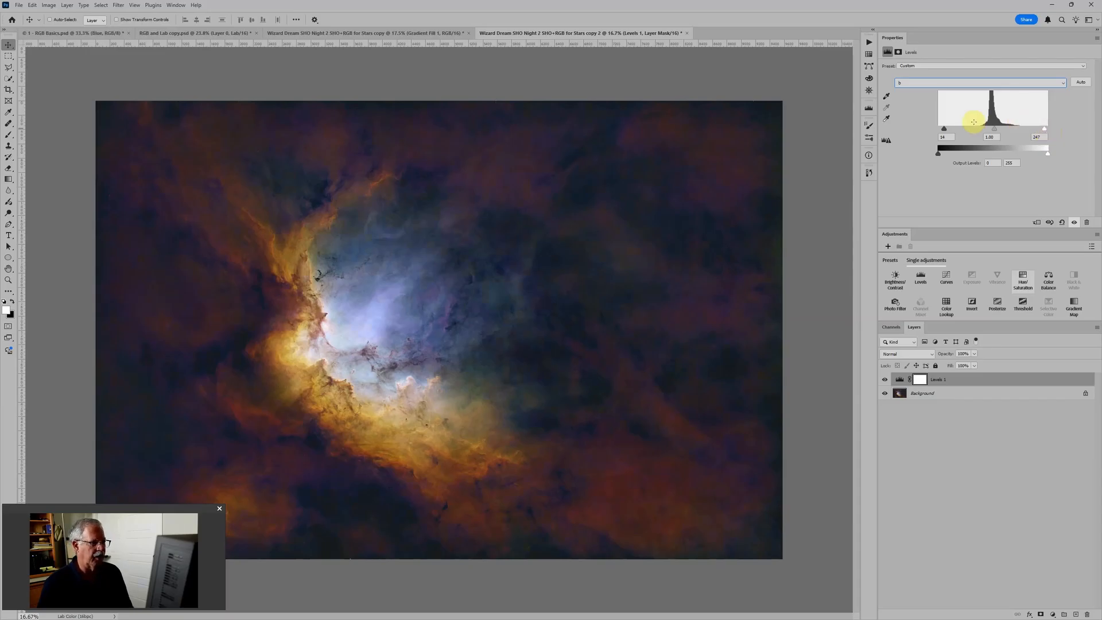
pyautogui.moveTo(944, 129); pyautogui.dragTo(946, 128)
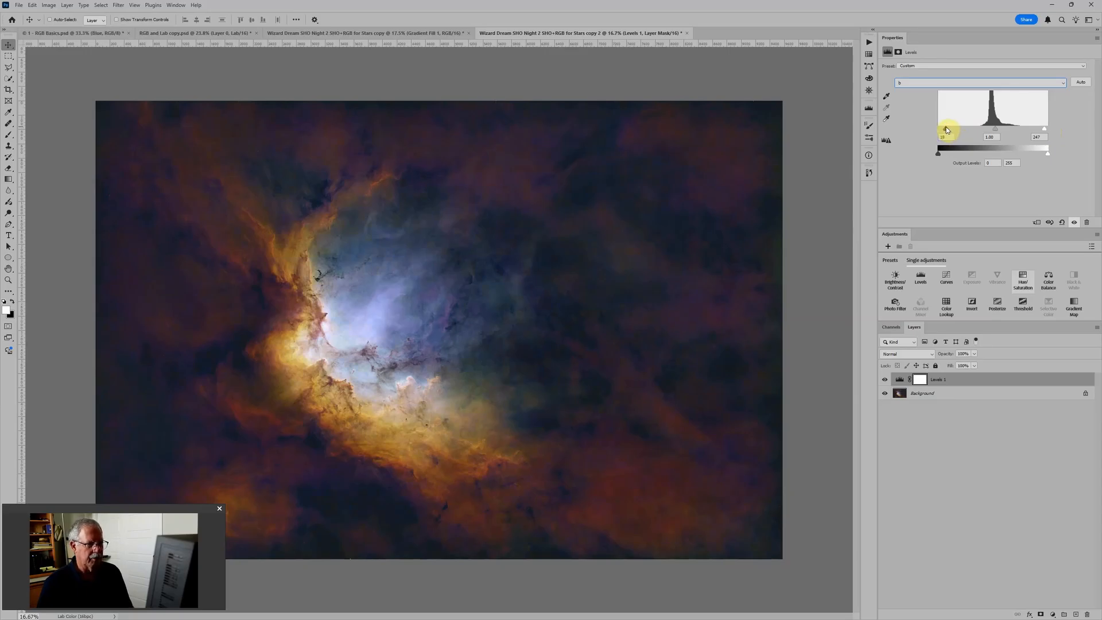
pyautogui.moveTo(946, 128); pyautogui.dragTo(945, 129)
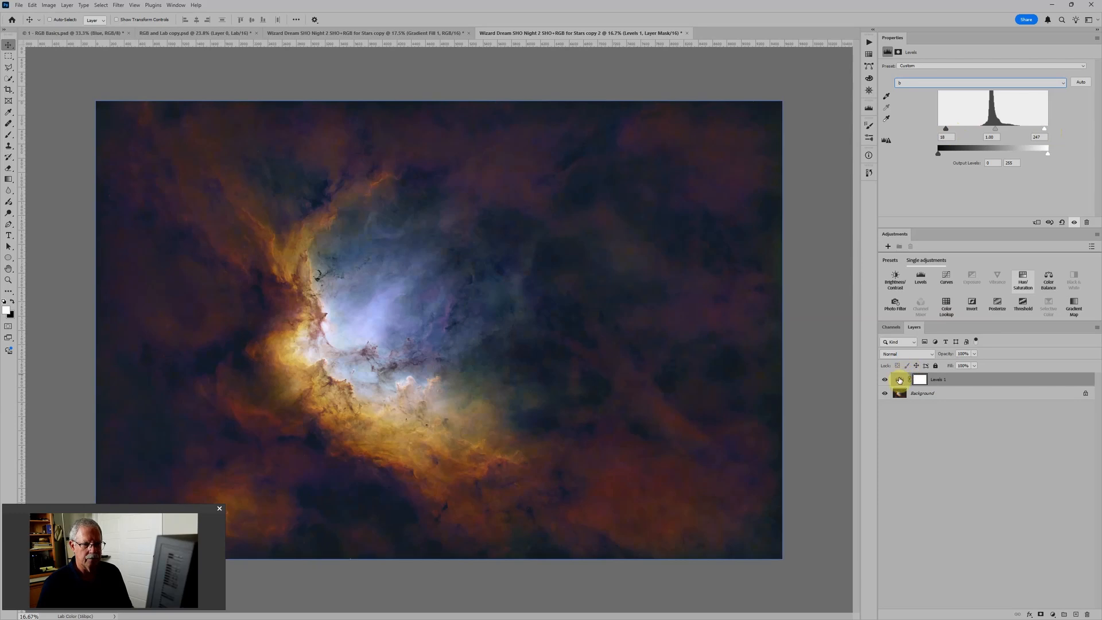
# Refine the a channel in the Levels adjustment to a black input of 38 and a white input of 226.
pyautogui.click(933, 84)
pyautogui.click(921, 101)
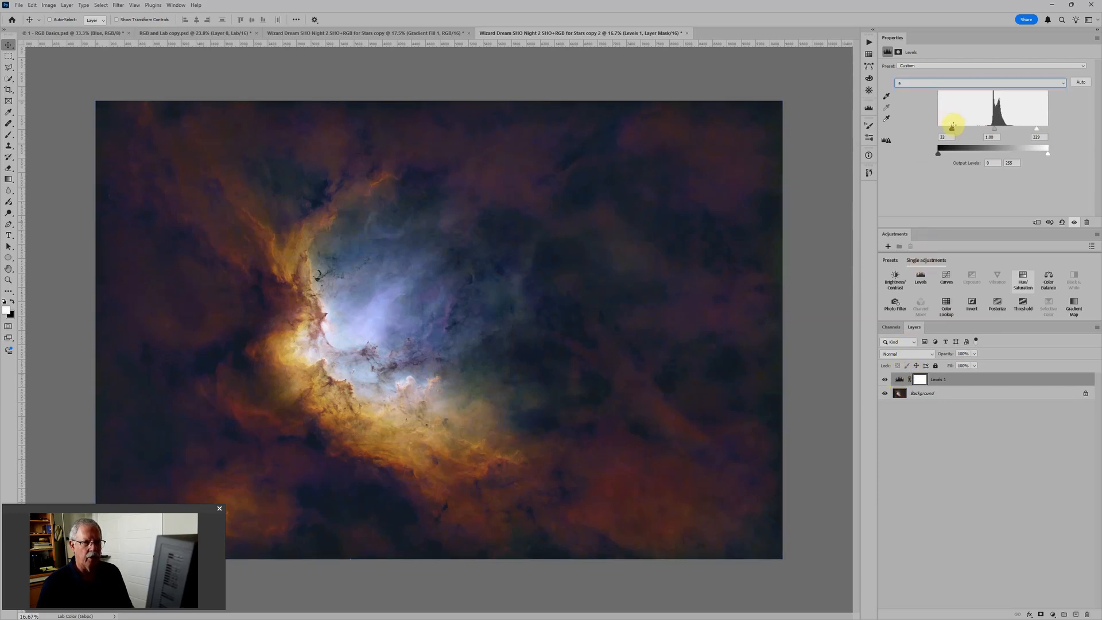
pyautogui.moveTo(955, 131); pyautogui.dragTo(955, 128)
pyautogui.moveTo(1038, 130); pyautogui.dragTo(1037, 131)
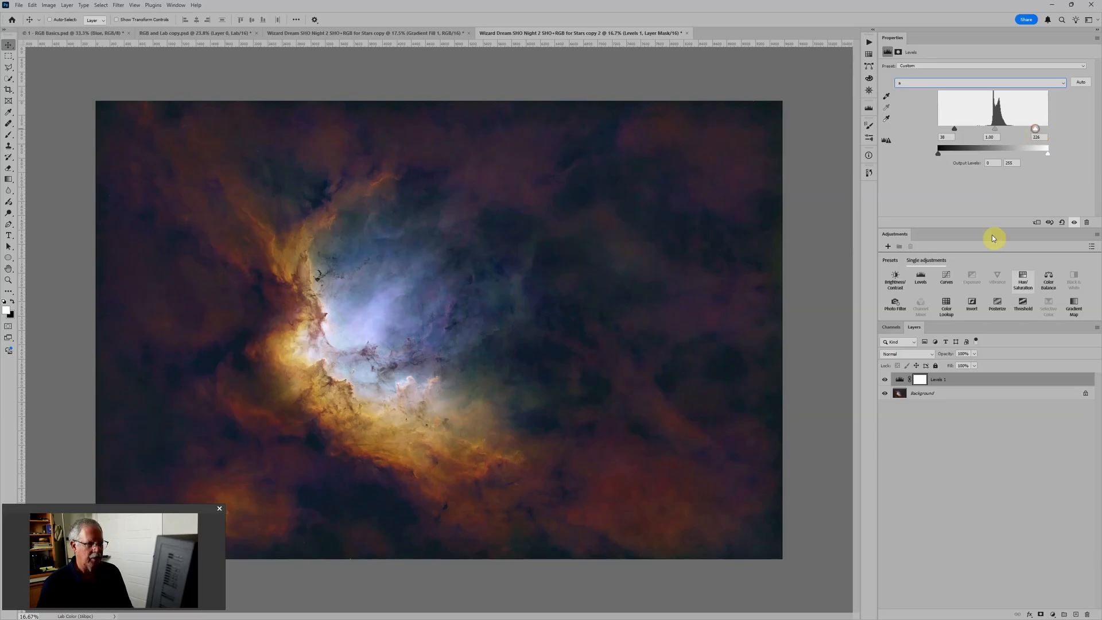
# Toggle the Levels 1 layer off and on to compare the colors, leave it visible and return to the original layered nebula document.
pyautogui.click(885, 379)
pyautogui.click(884, 380)
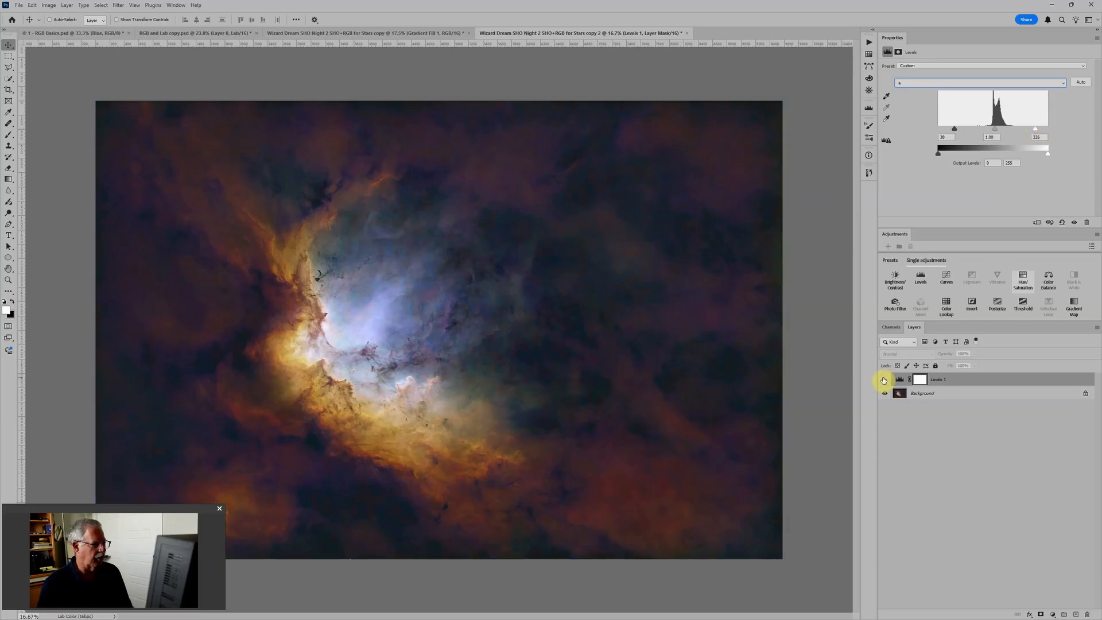
pyautogui.click(884, 379)
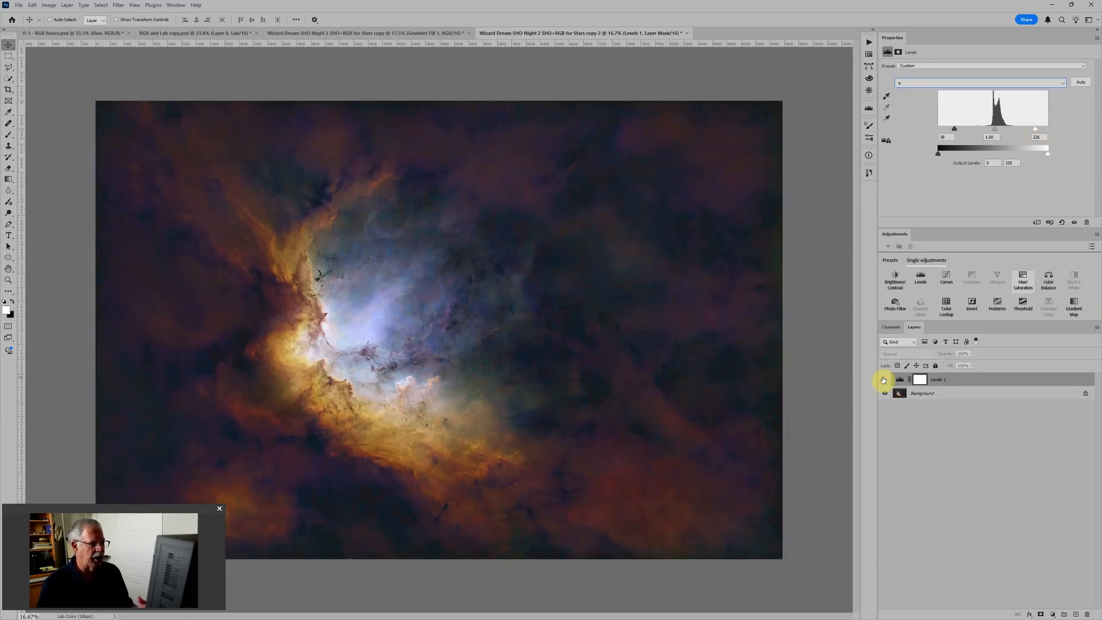
pyautogui.click(884, 380)
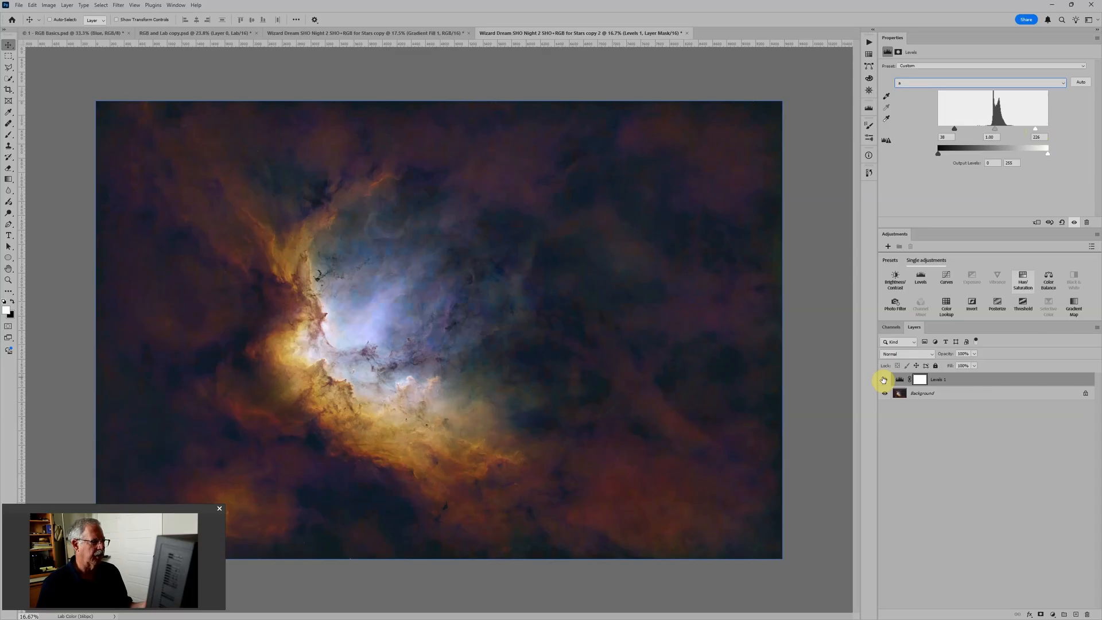
pyautogui.click(884, 380)
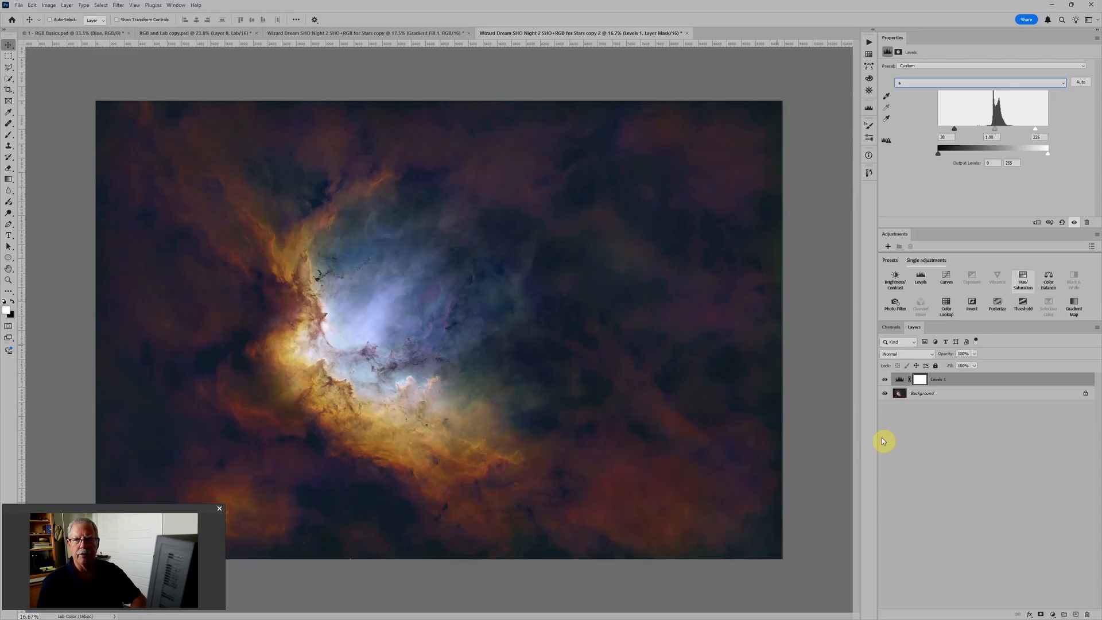
pyautogui.click(433, 34)
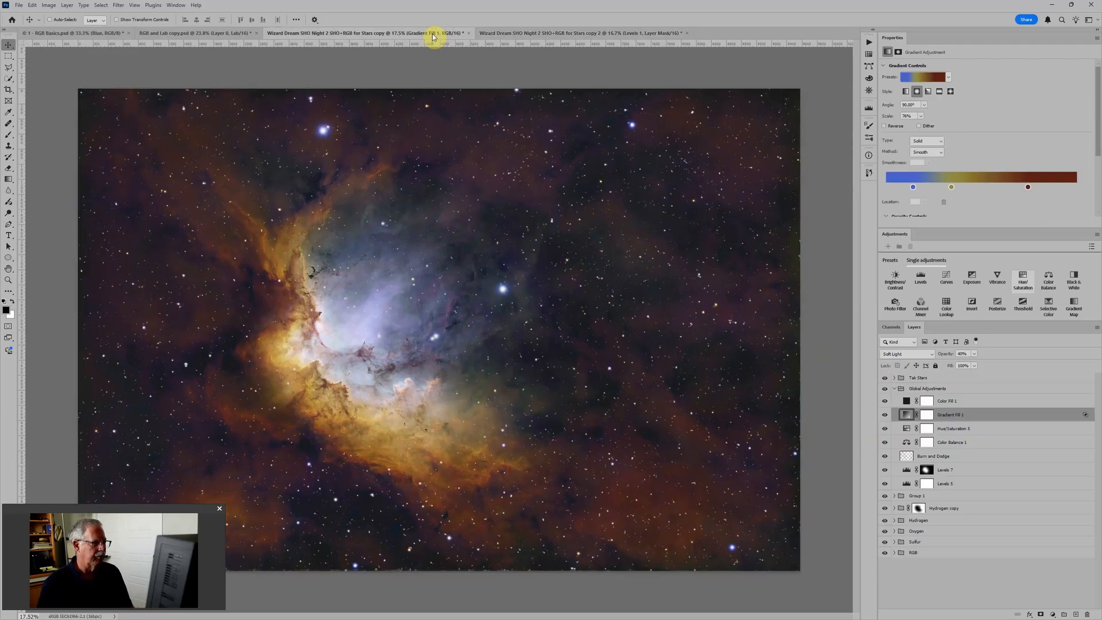
# In the Lab nebula document, select the Levels 1 and Background layers together and convert them to one smart object.
pyautogui.click(520, 32)
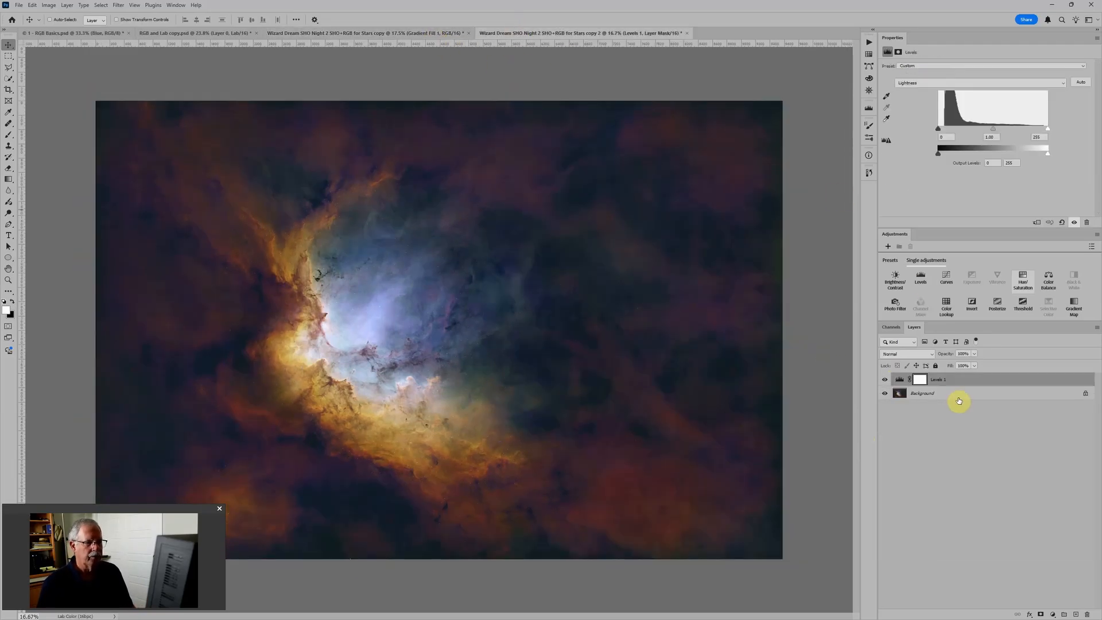
pyautogui.moveTo(959, 399); pyautogui.dragTo(966, 384)
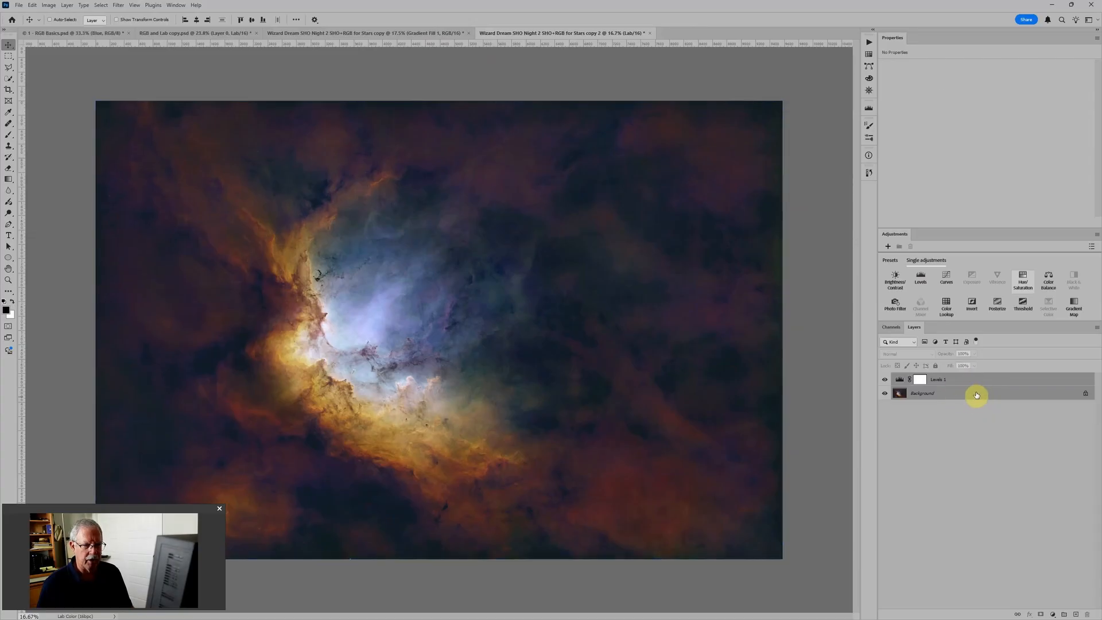
pyautogui.rightClick(977, 391)
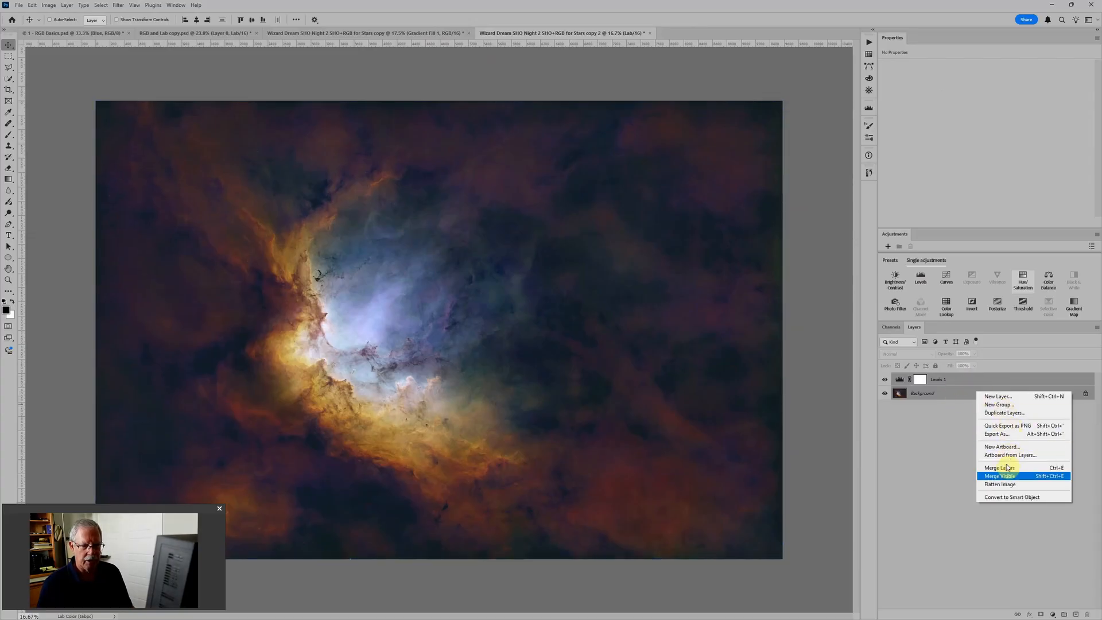
pyautogui.click(1008, 497)
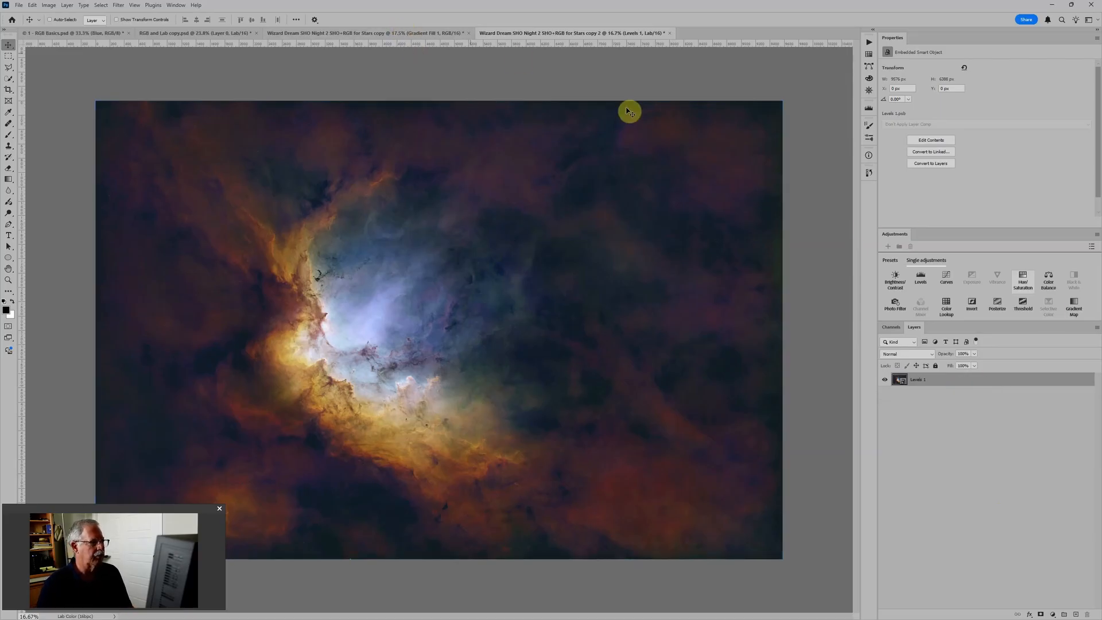
# In the original layered nebula document, select and collapse the Global Adjustments group, then toggle the Tak Stars group off and on.
pyautogui.click(421, 36)
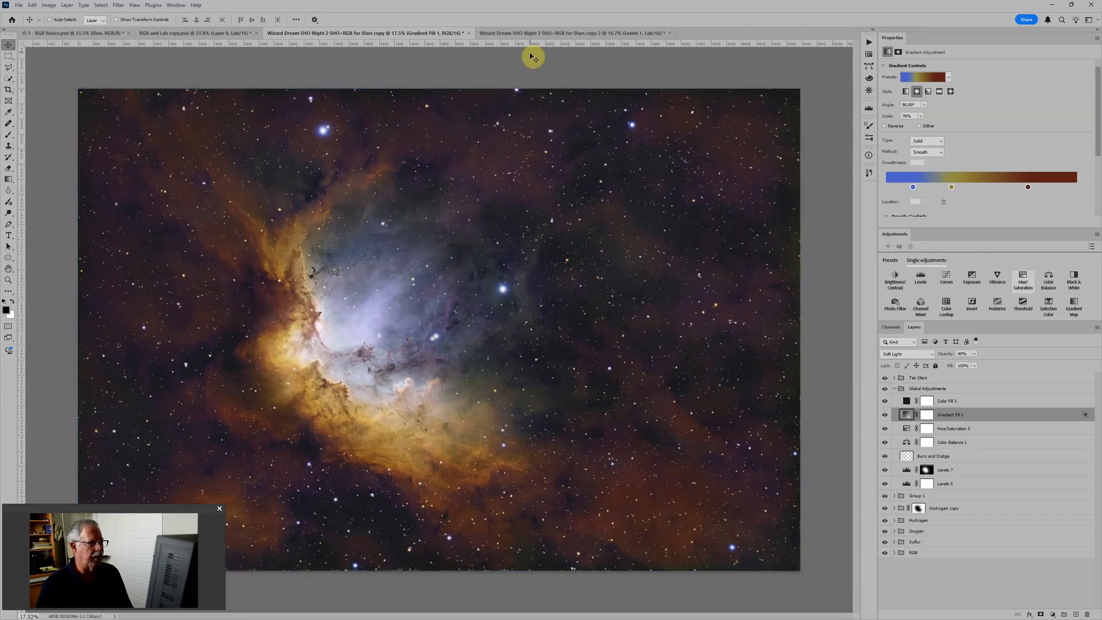
pyautogui.click(973, 443)
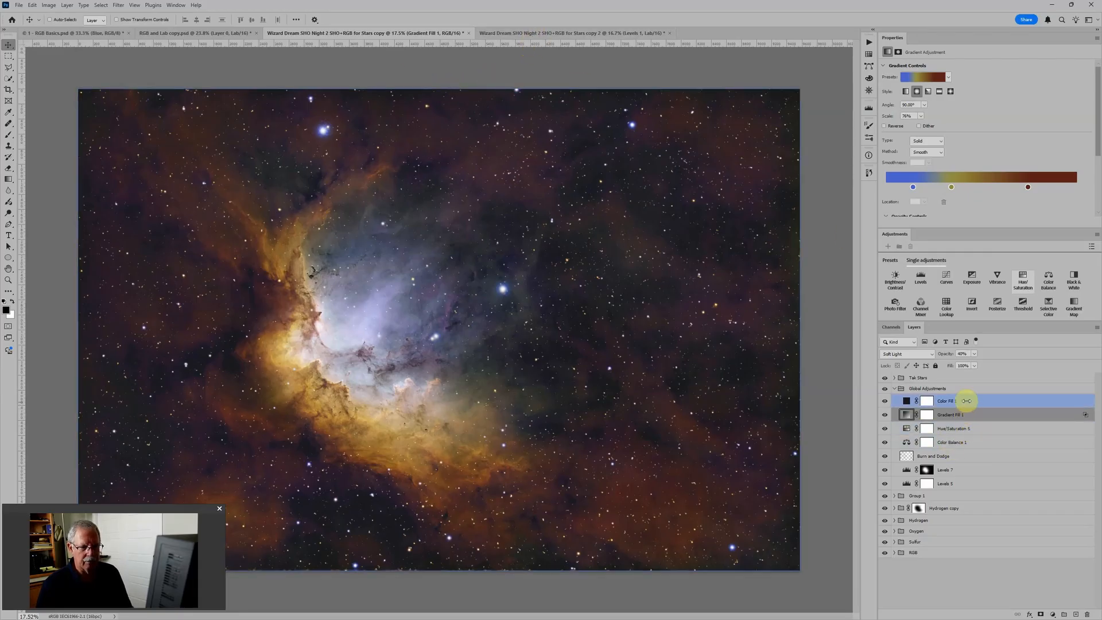
pyautogui.click(906, 390)
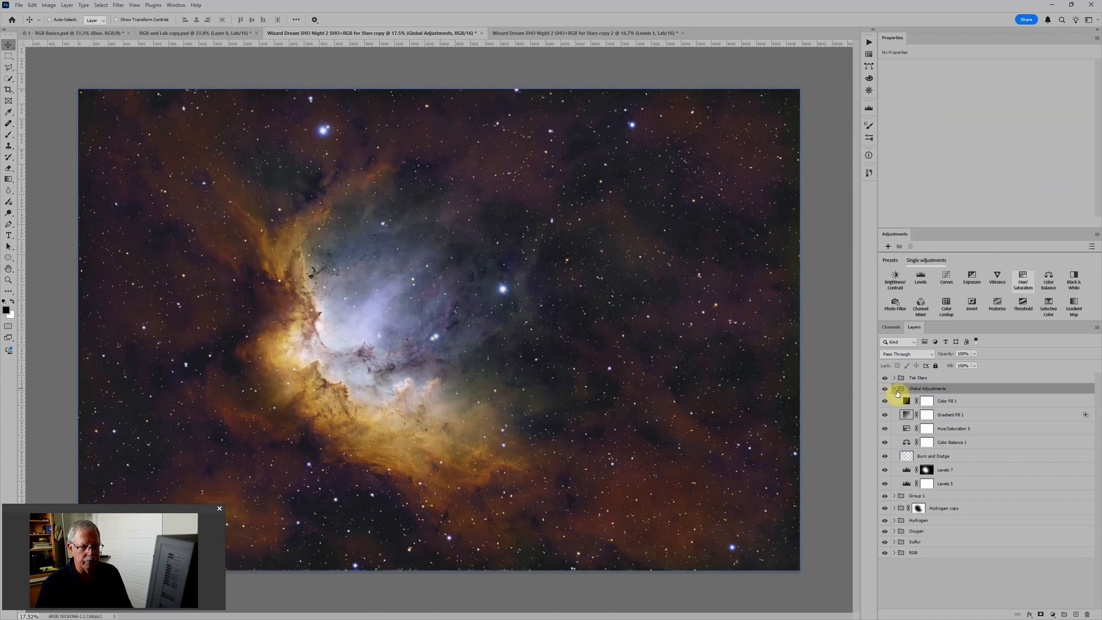
pyautogui.click(895, 389)
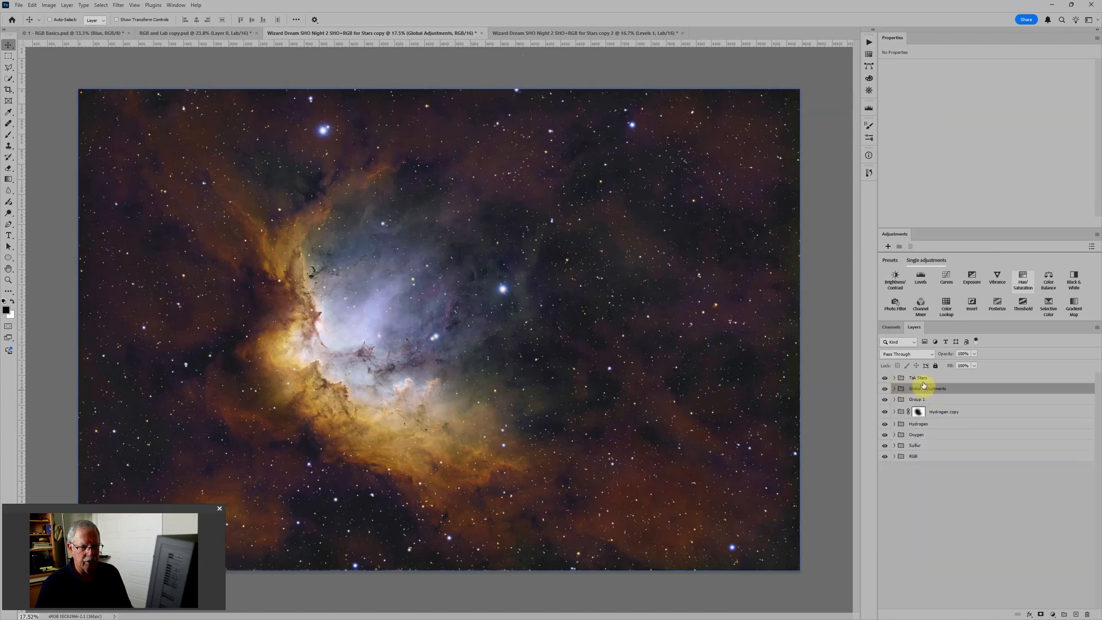
pyautogui.click(885, 379)
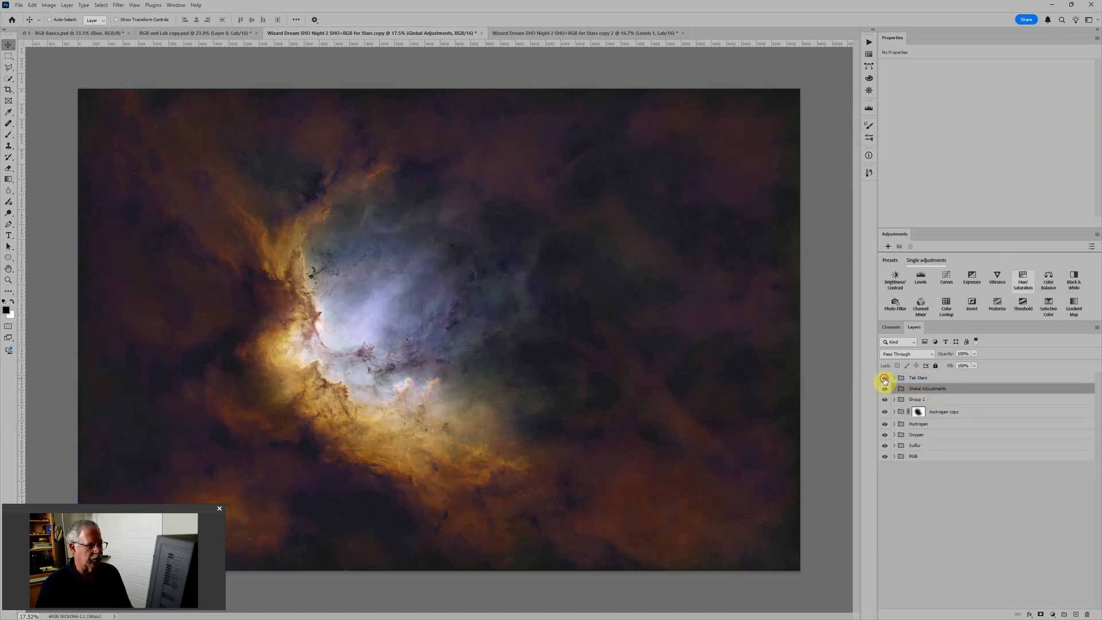
pyautogui.click(885, 379)
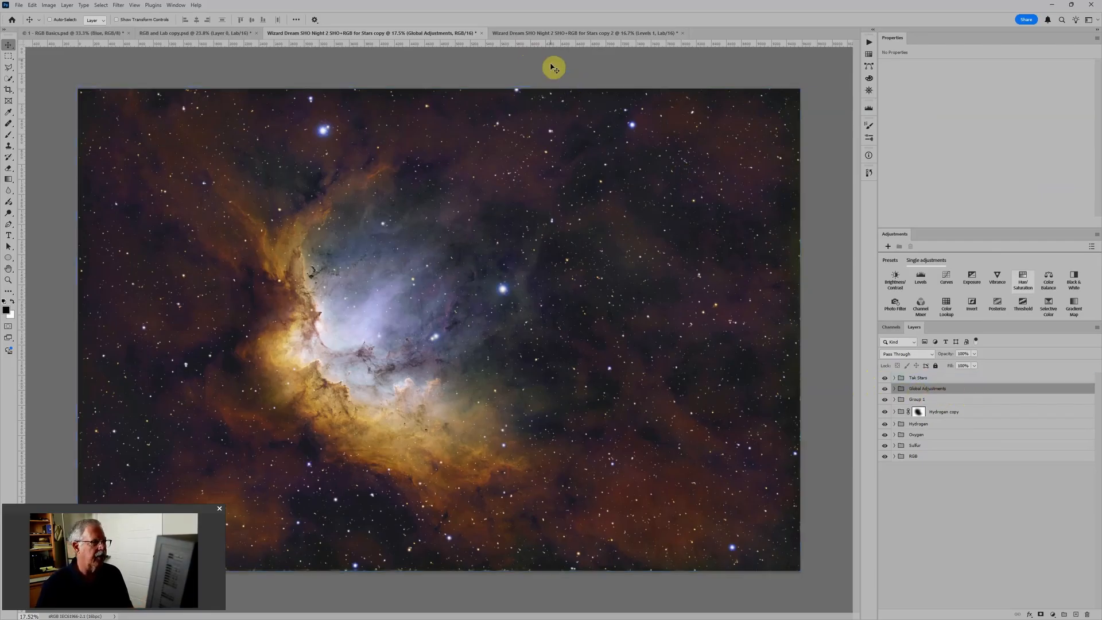
# Copy the Levels 1 smart object from the Lab document into the layered RGB document, between Tak Stars and Global Adjustments.
pyautogui.click(551, 32)
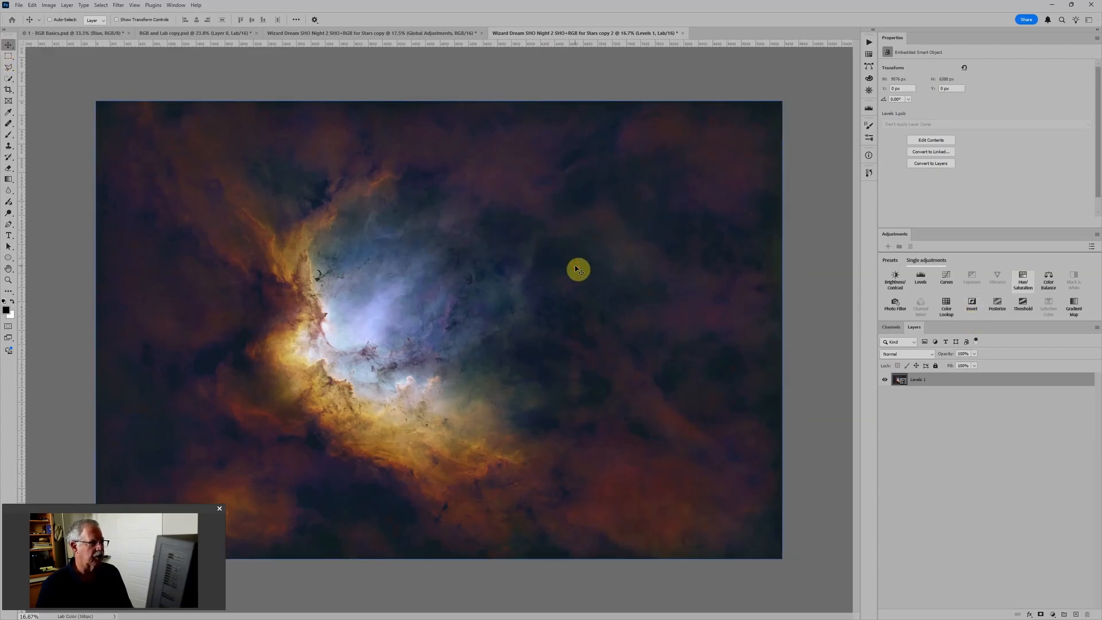
pyautogui.moveTo(577, 269); pyautogui.dragTo(398, 34)
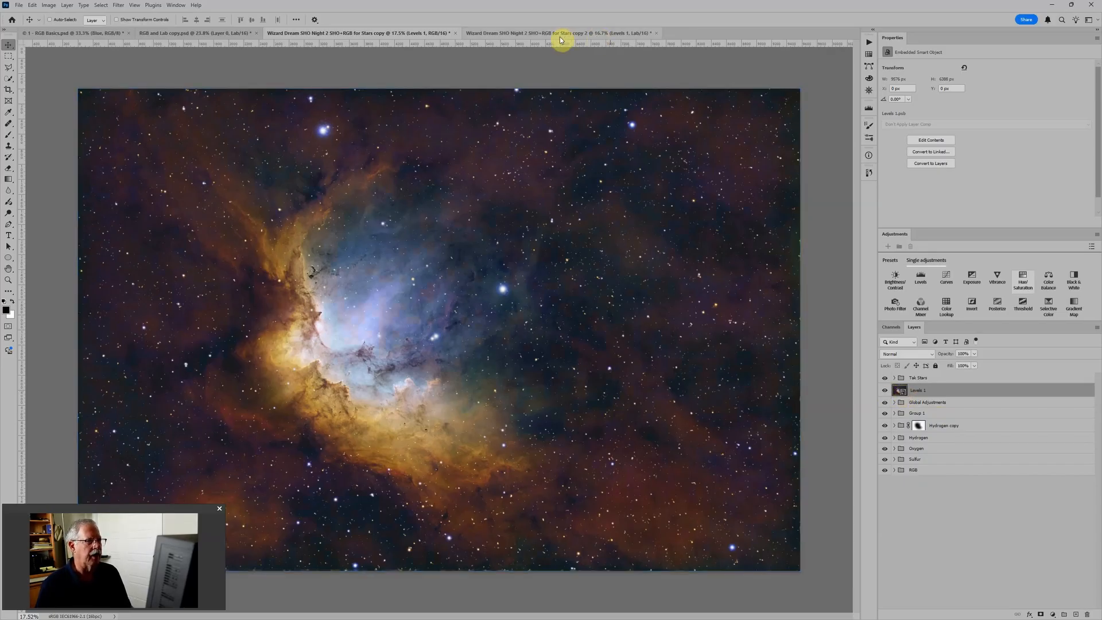
# Hide the Tak Stars group and compare the starless nebula in the layered document with the Lab document.
pyautogui.scroll(-2, 575, 68)
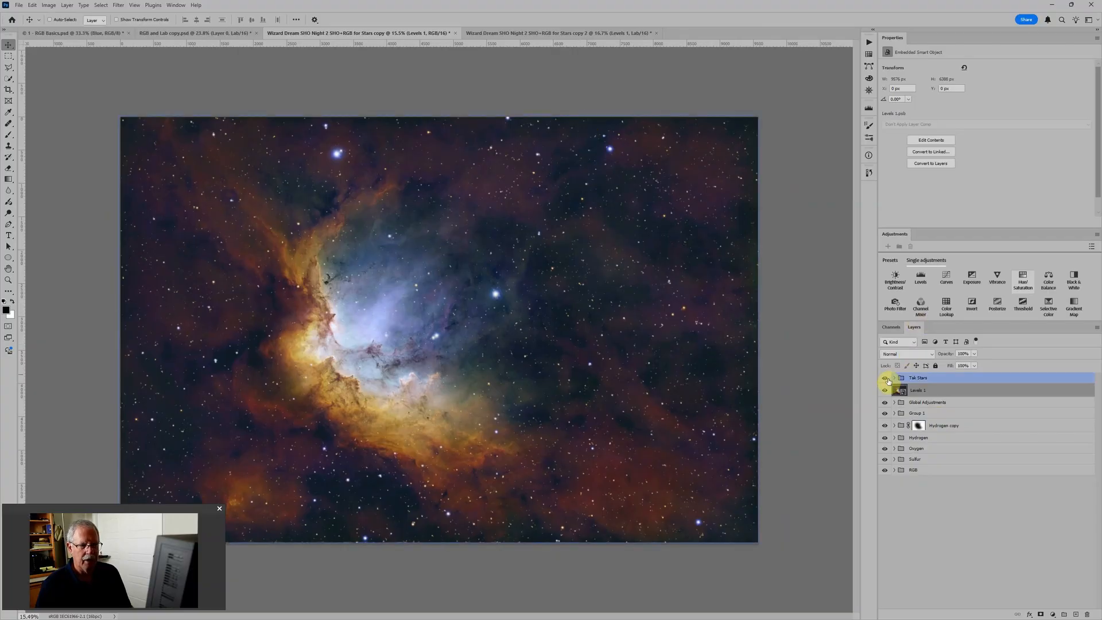
pyautogui.click(886, 379)
pyautogui.click(887, 378)
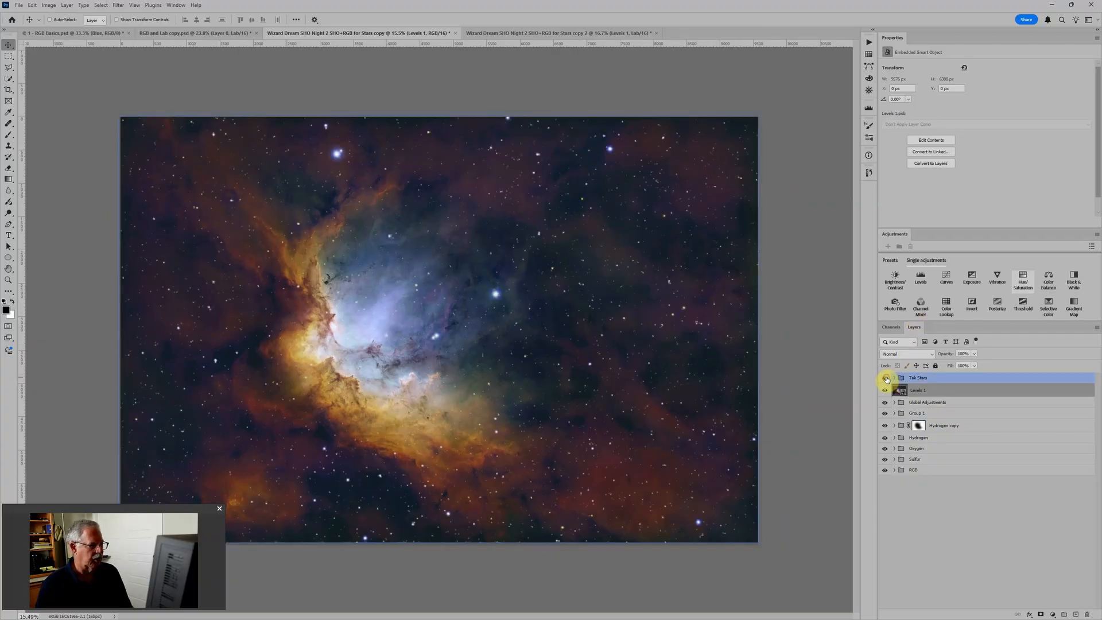
pyautogui.click(887, 378)
pyautogui.click(574, 34)
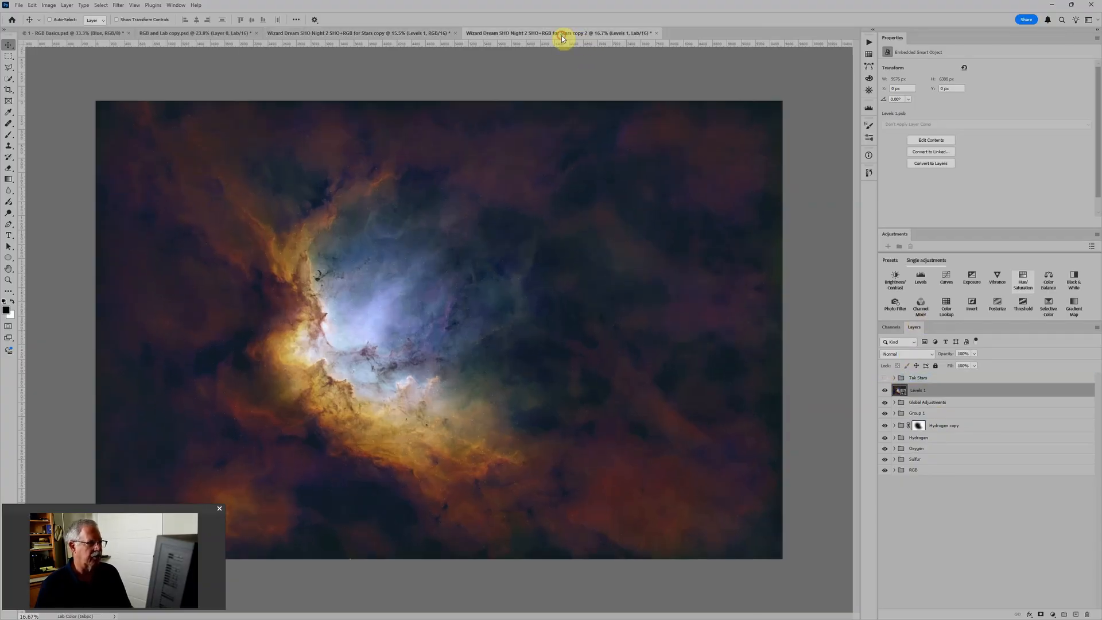
pyautogui.click(414, 34)
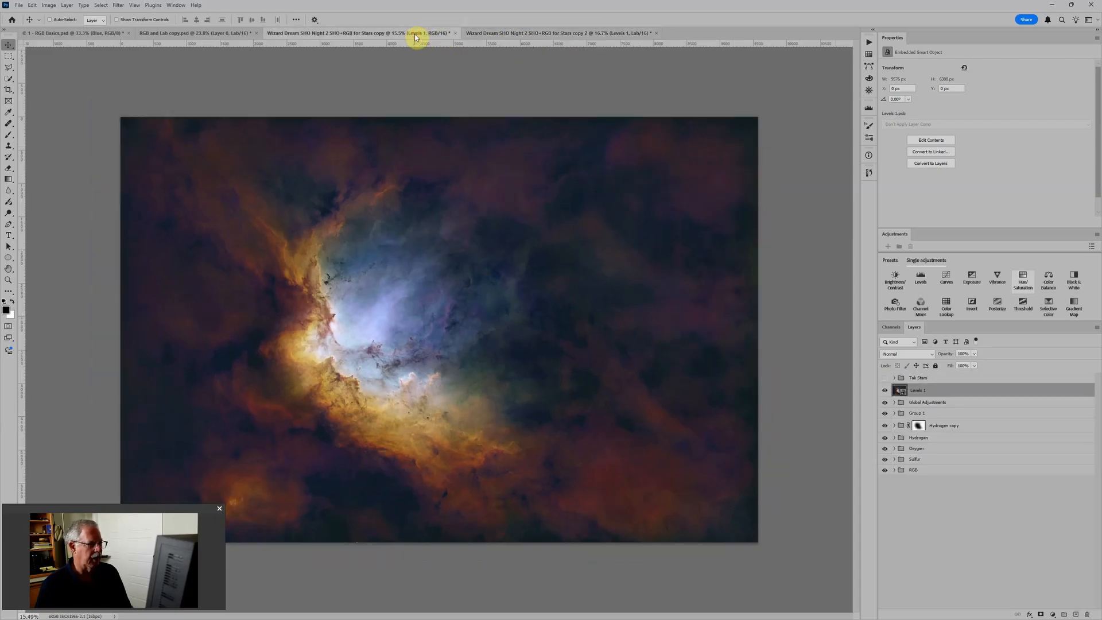
# Toggle the Levels 1 smart object off and on several times to compare the nebula's colors, leaving it visible.
pyautogui.click(885, 390)
pyautogui.click(885, 390)
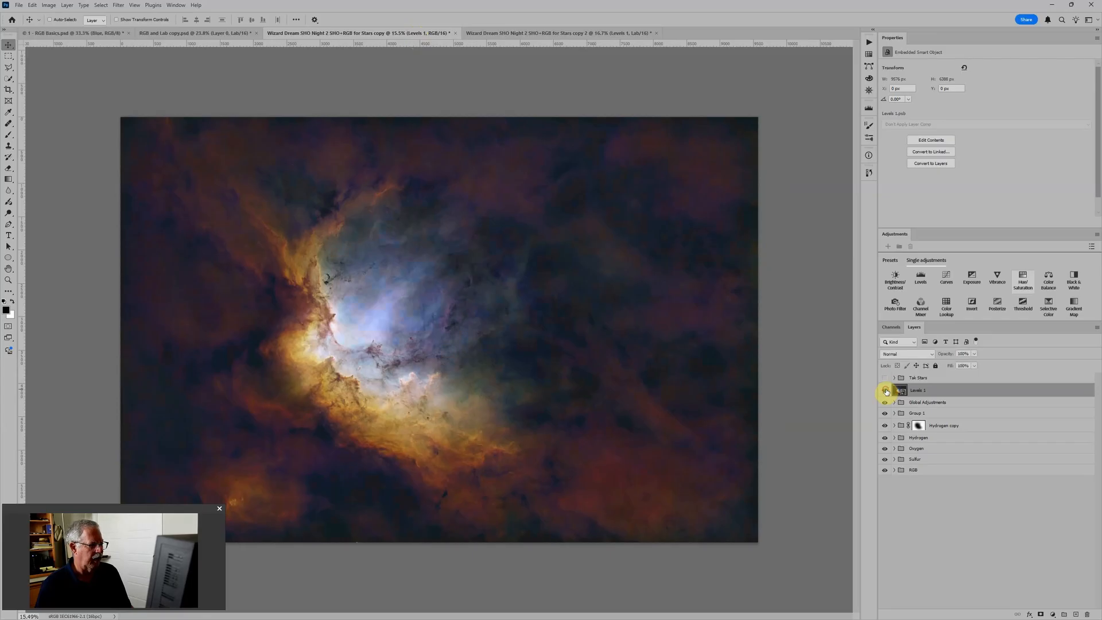
pyautogui.click(884, 390)
pyautogui.click(885, 391)
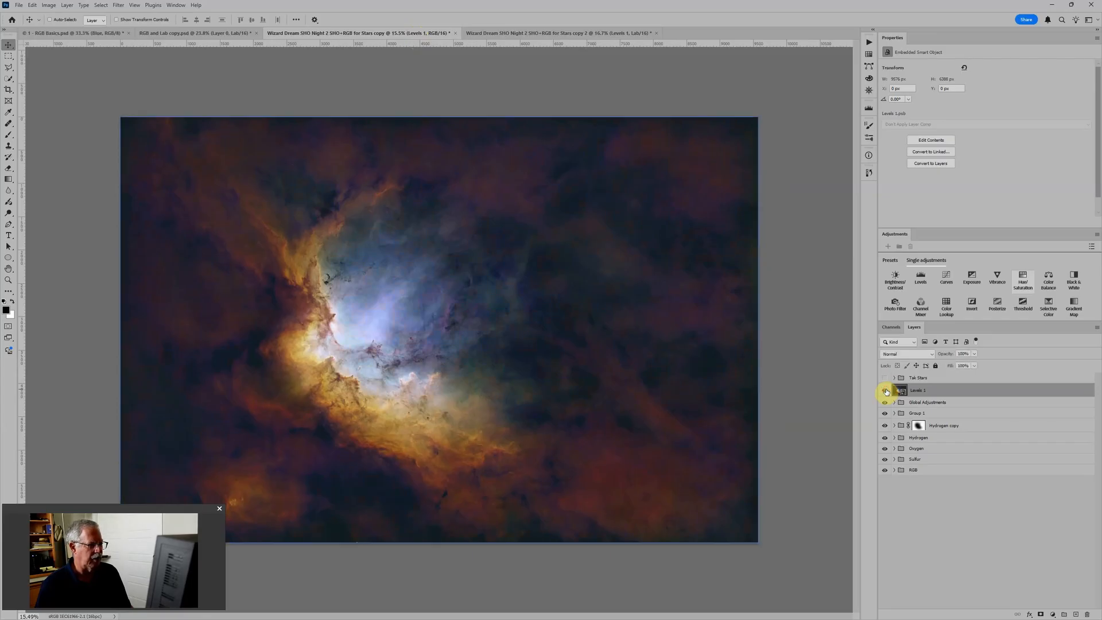
pyautogui.click(885, 391)
pyautogui.click(884, 390)
# Show the Tak Stars group again over the color-boosted nebula and inspect the combined image more closely.
pyautogui.click(885, 378)
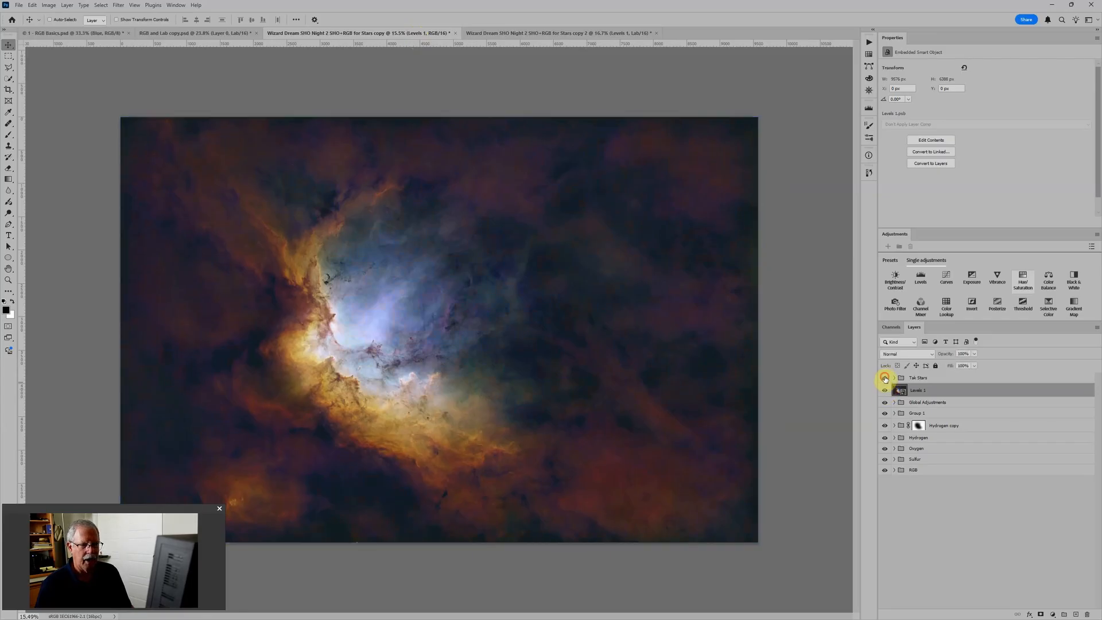
pyautogui.scroll(3, 492, 339)
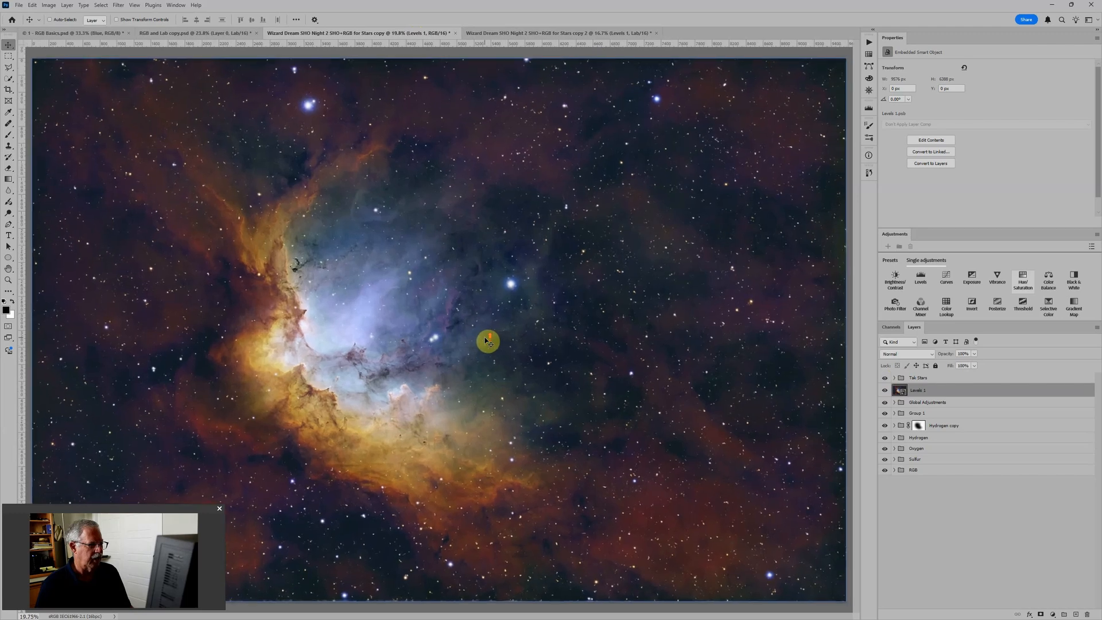
pyautogui.scroll(1, 482, 319)
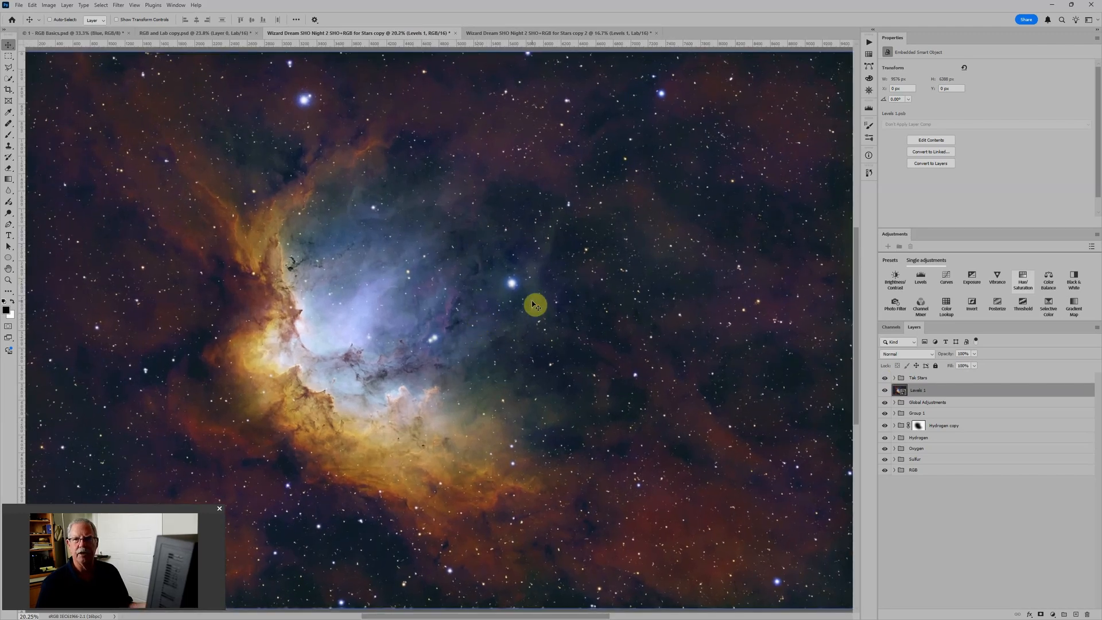